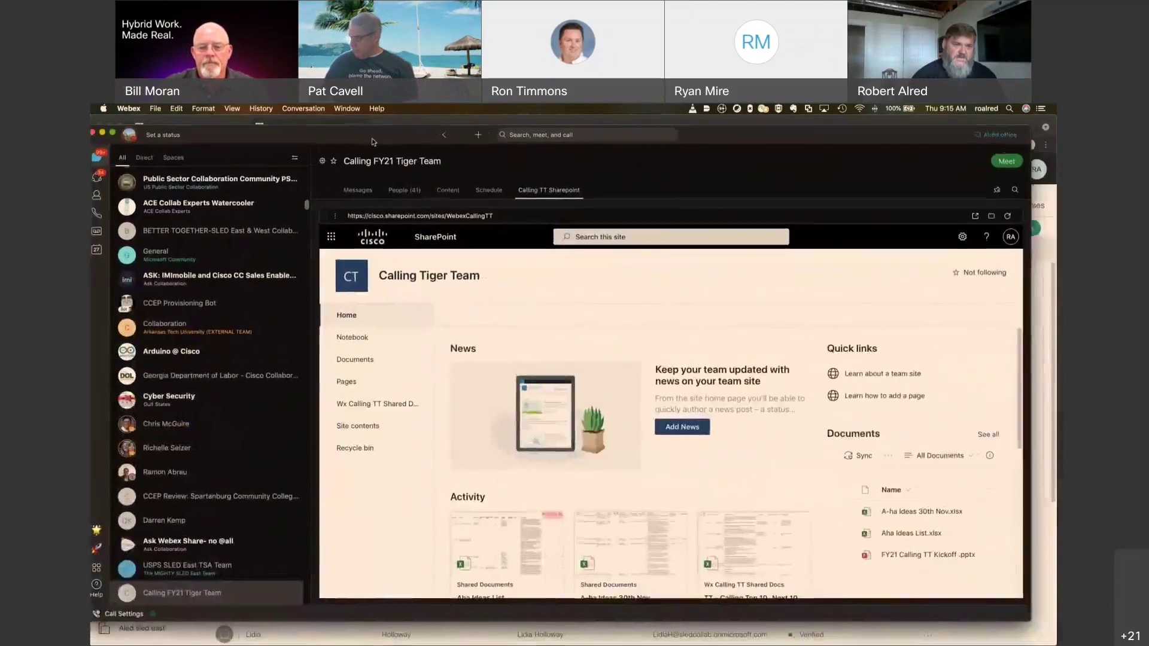
- Open a direct conversation from the chat list and show its options for sharing a file
{"action": "left_click_drag", "start_coordinate": [371, 142], "coordinate": [380, 140]}
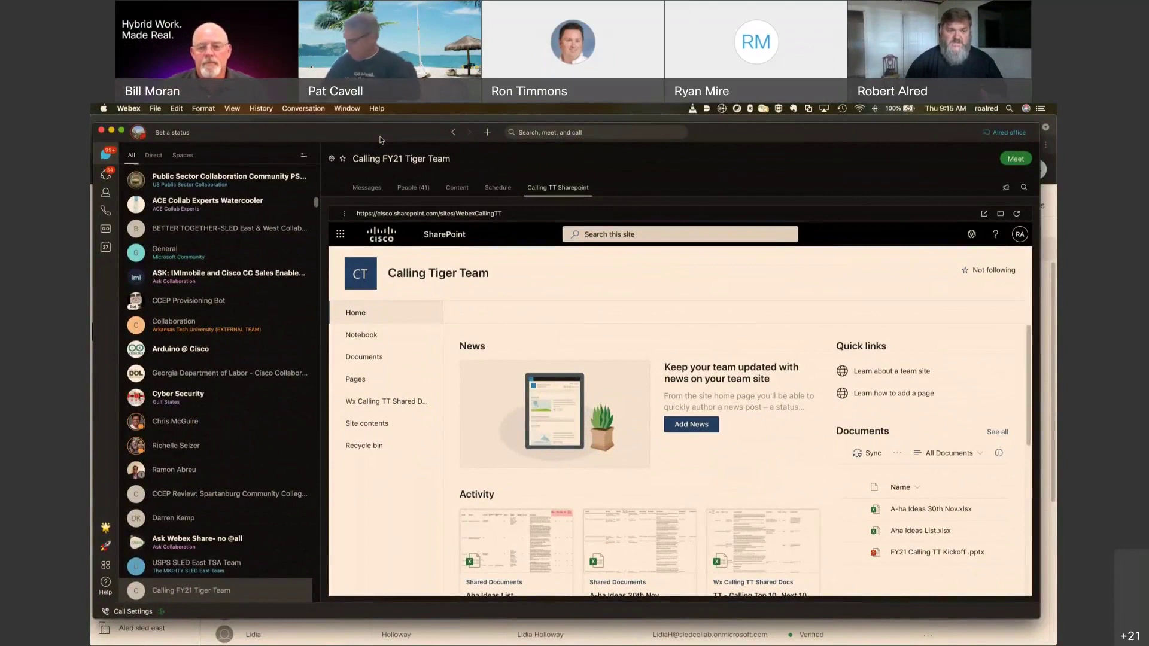
{"action": "left_click_drag", "start_coordinate": [380, 139], "coordinate": [383, 134]}
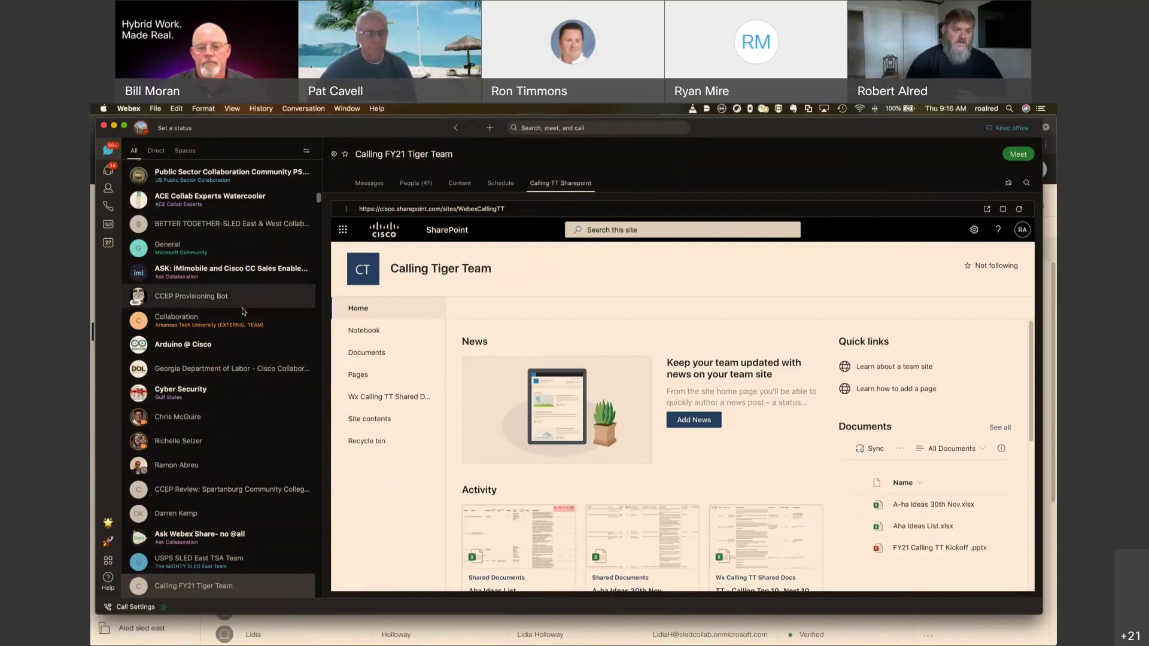
{"action": "scroll", "coordinate": [220, 421], "scroll_direction": "up", "scroll_amount": 4}
{"action": "scroll", "coordinate": [220, 421], "scroll_direction": "up", "scroll_amount": 5}
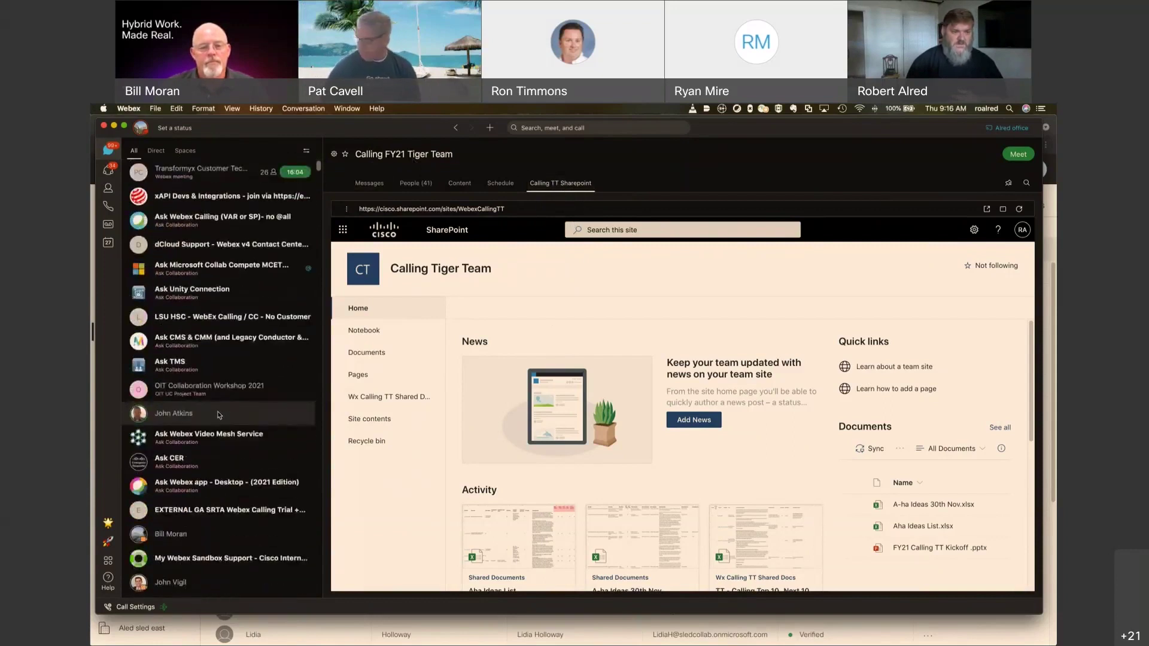
{"action": "left_click", "coordinate": [170, 582]}
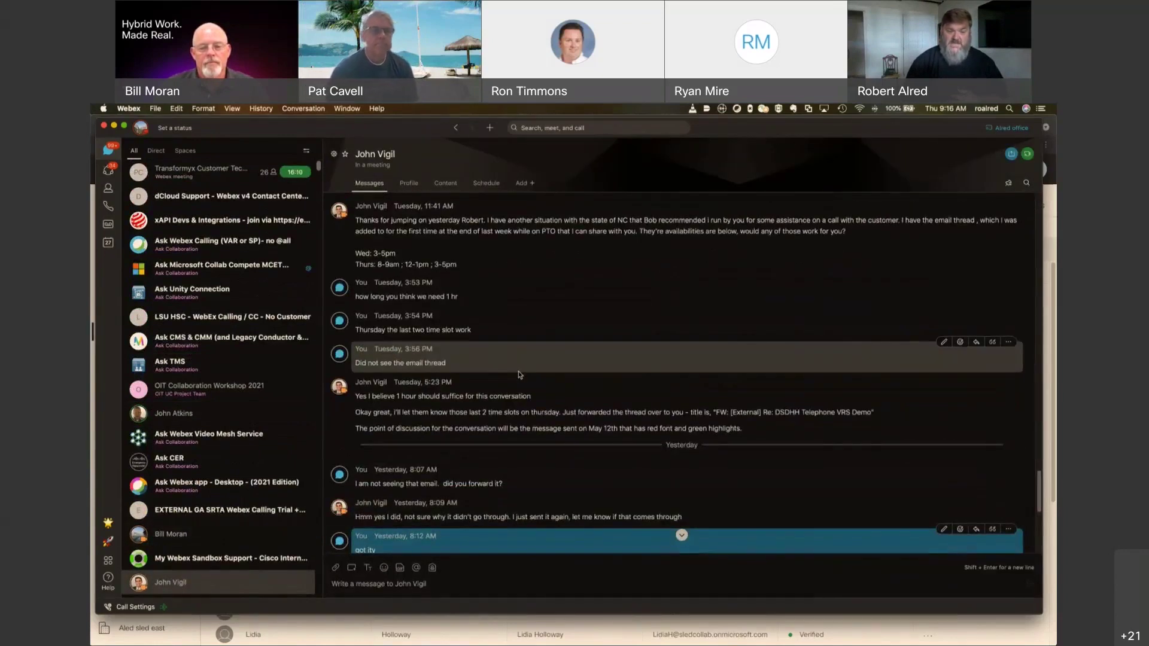
{"action": "left_click", "coordinate": [334, 569]}
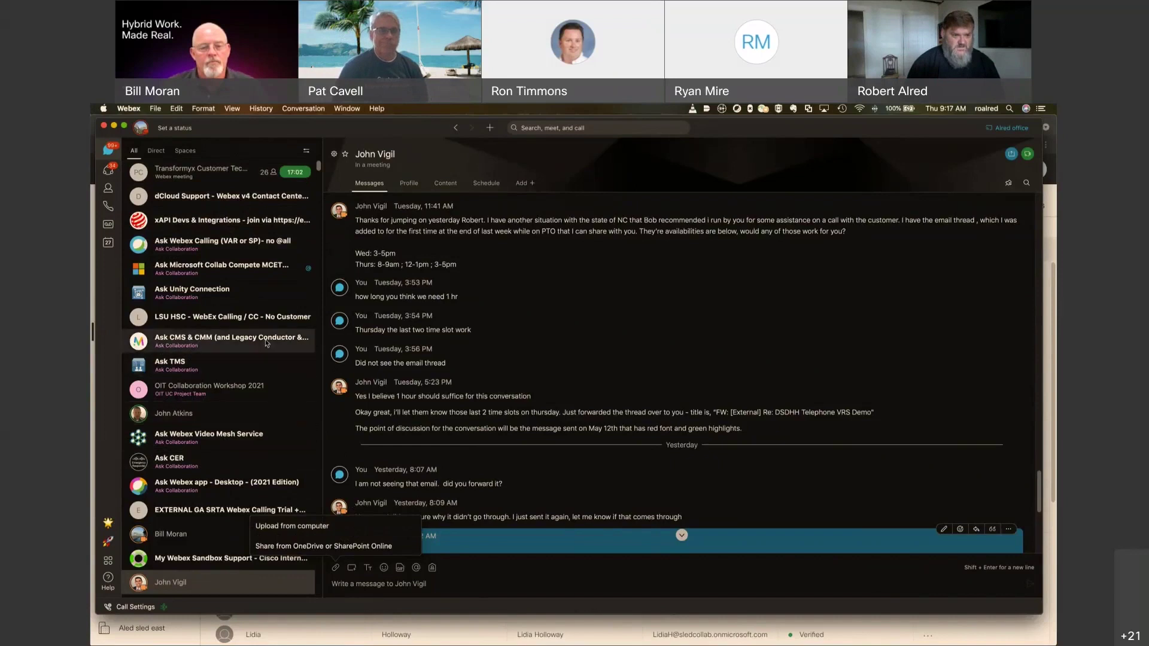
- Review the recent messages in the OIT Collaboration Workshop 2021 space and return to the direct conversation
{"action": "left_click", "coordinate": [260, 388]}
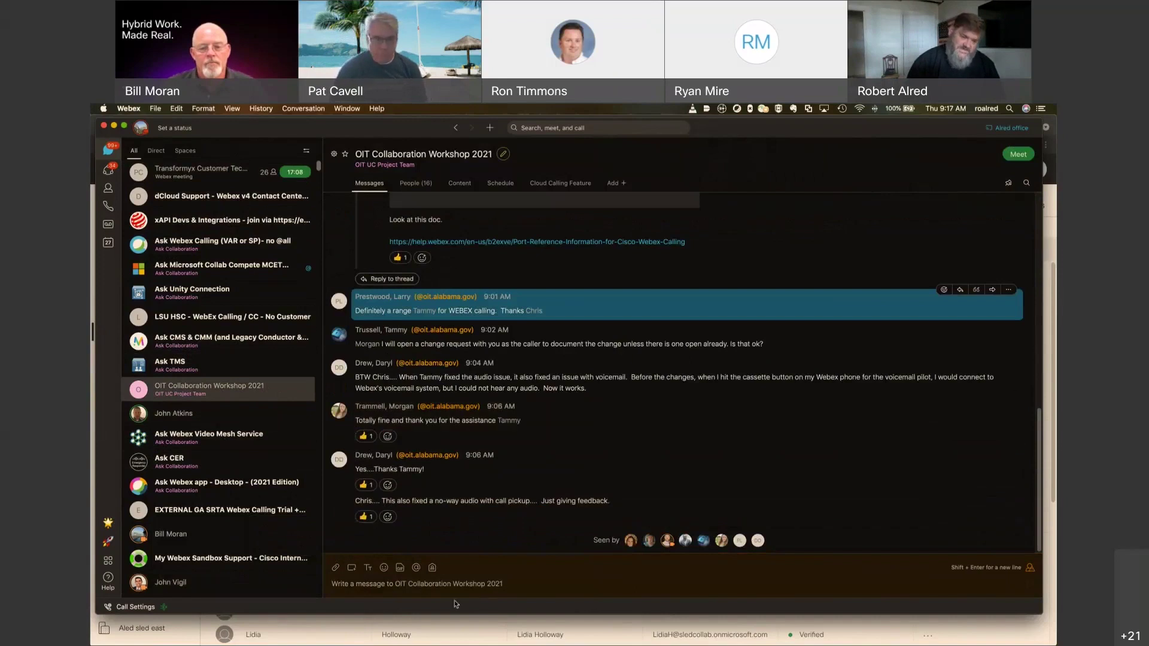
{"action": "scroll", "coordinate": [418, 509], "scroll_direction": "up", "scroll_amount": 1}
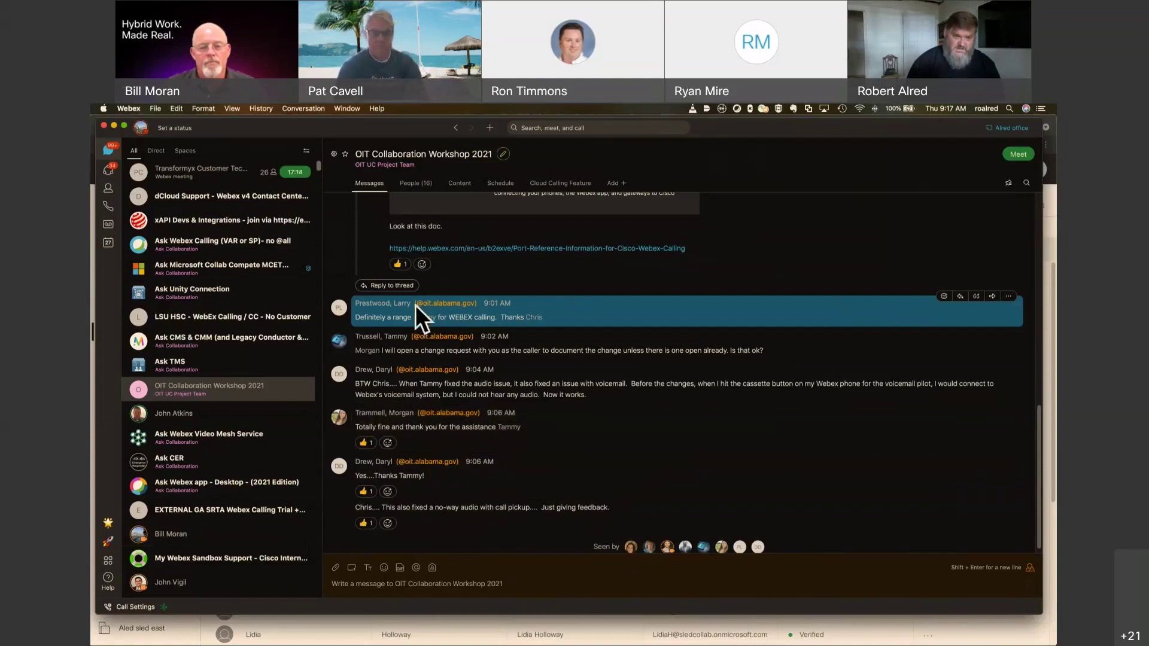
{"action": "scroll", "coordinate": [443, 306], "scroll_direction": "up", "scroll_amount": 3}
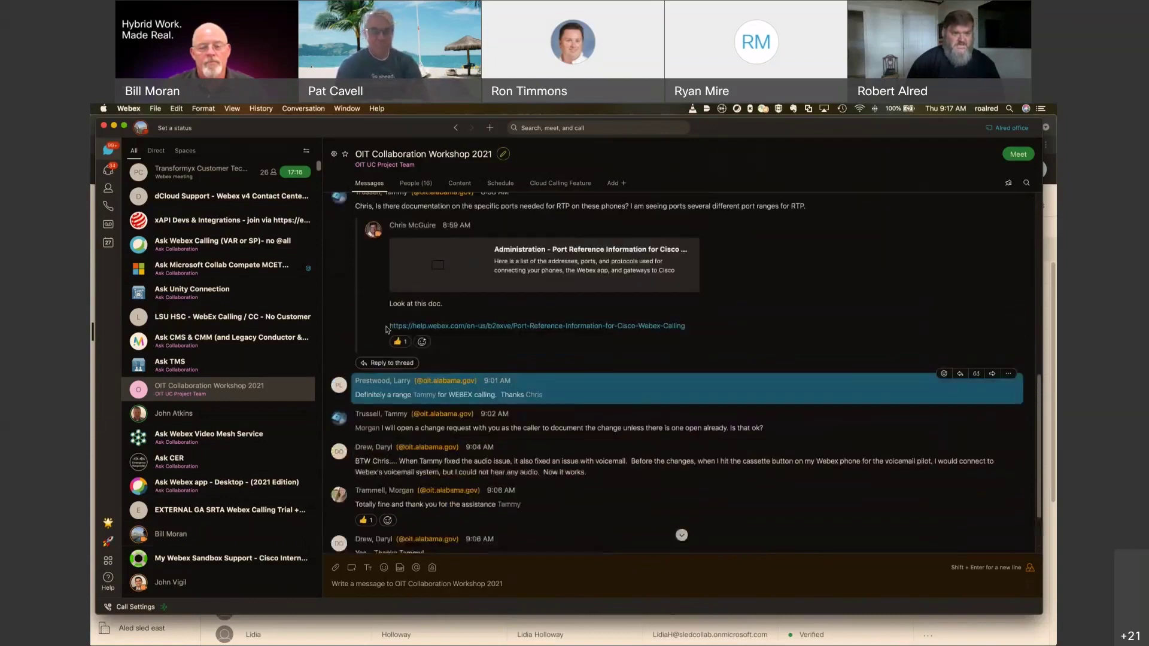
{"action": "scroll", "coordinate": [560, 395], "scroll_direction": "up", "scroll_amount": 3}
{"action": "scroll", "coordinate": [559, 395], "scroll_direction": "down", "scroll_amount": 5}
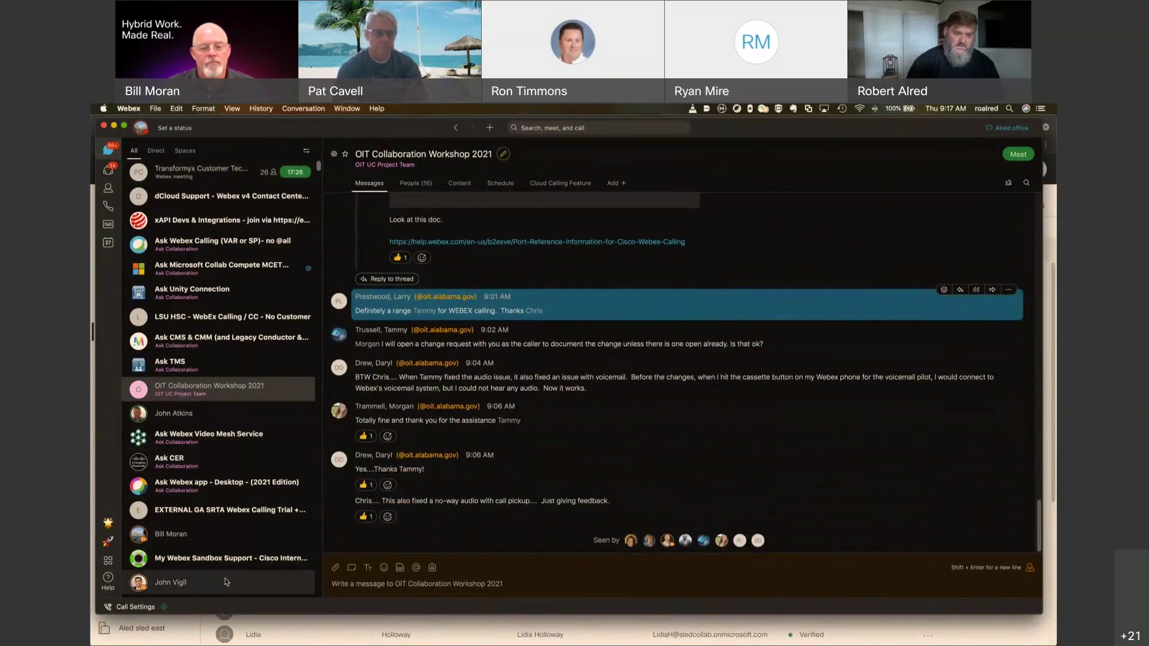
{"action": "left_click", "coordinate": [173, 581]}
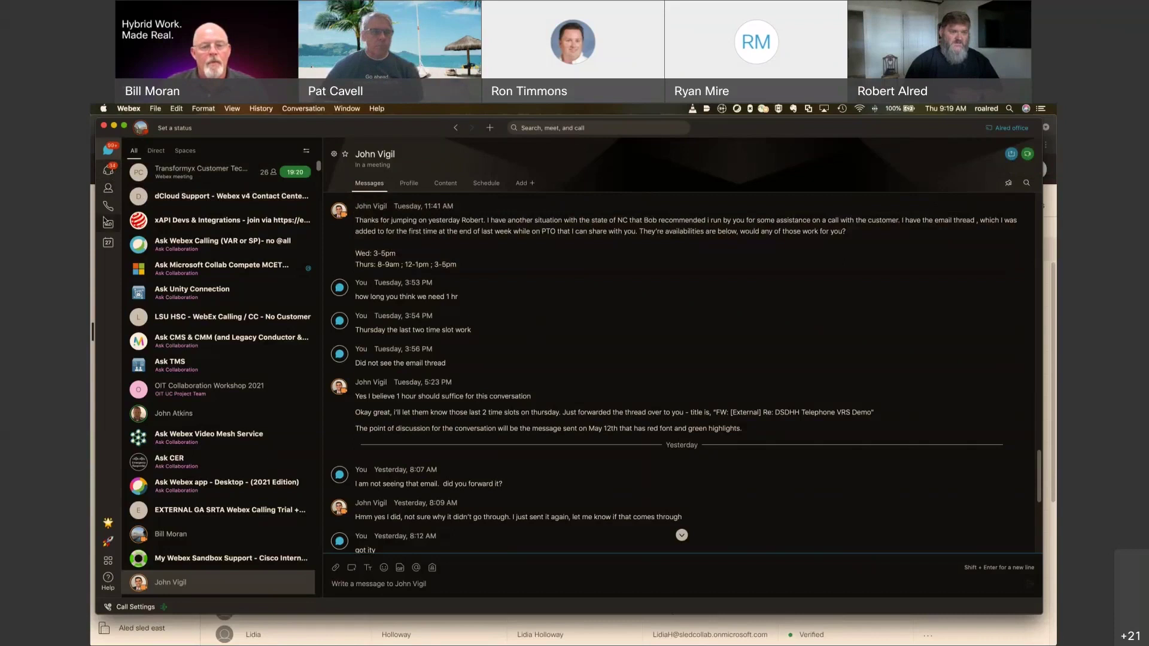
- Look up a contact by first name for calling and view the devices available to place the call
{"action": "left_click", "coordinate": [107, 206]}
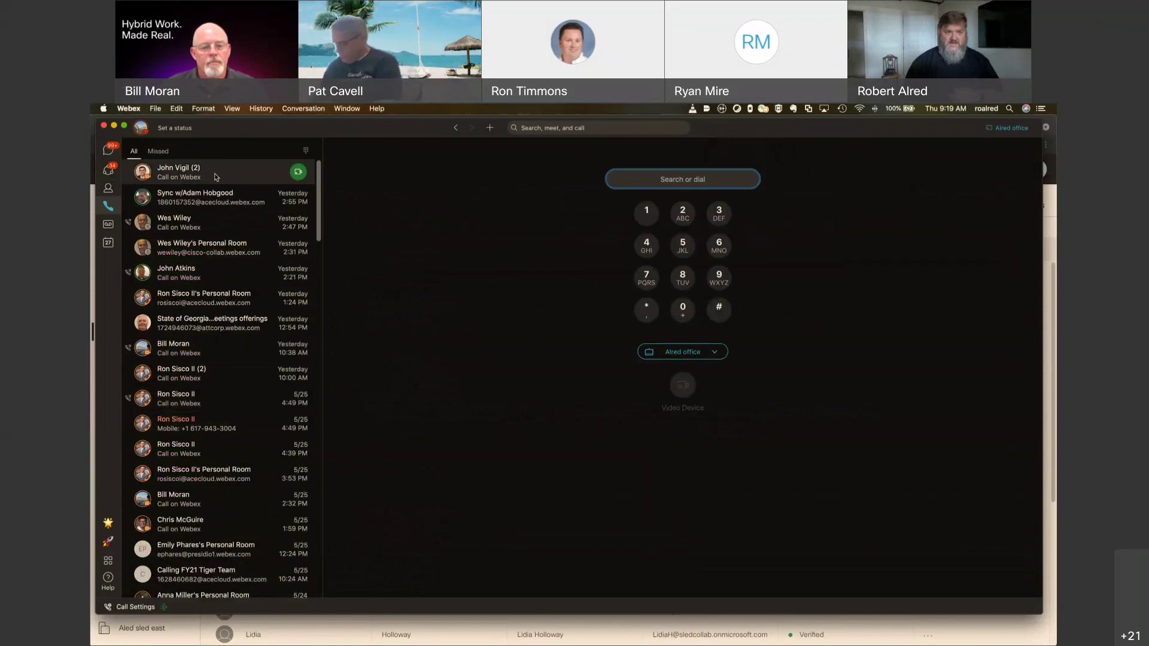
{"action": "left_click", "coordinate": [158, 151]}
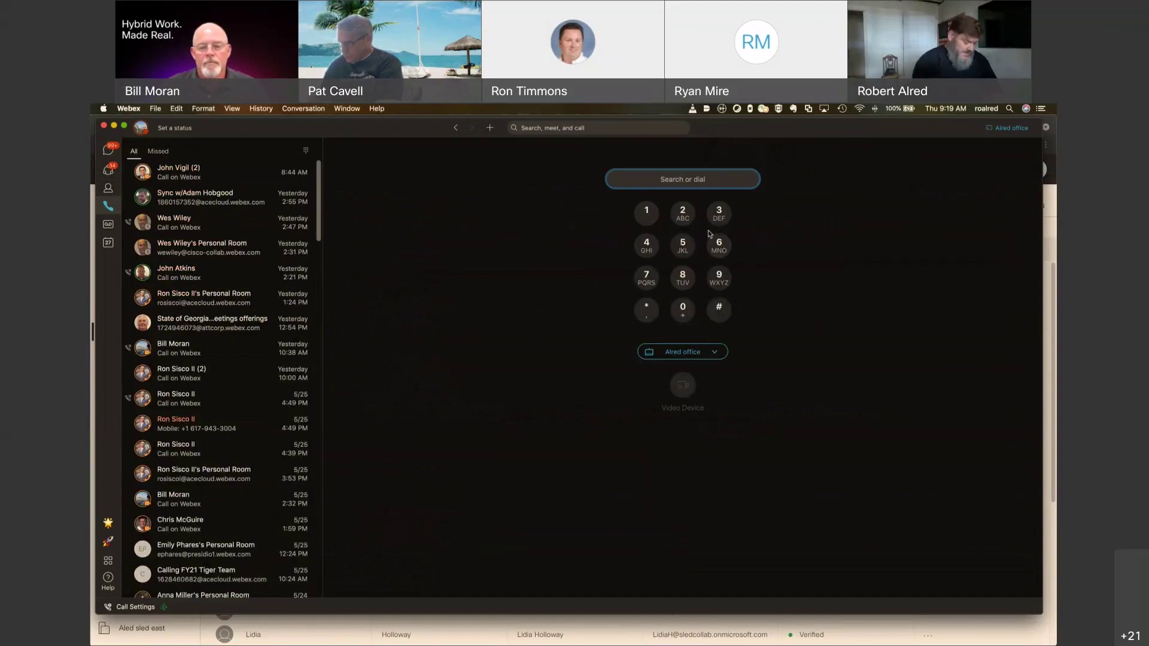
{"action": "type", "text": "bill"}
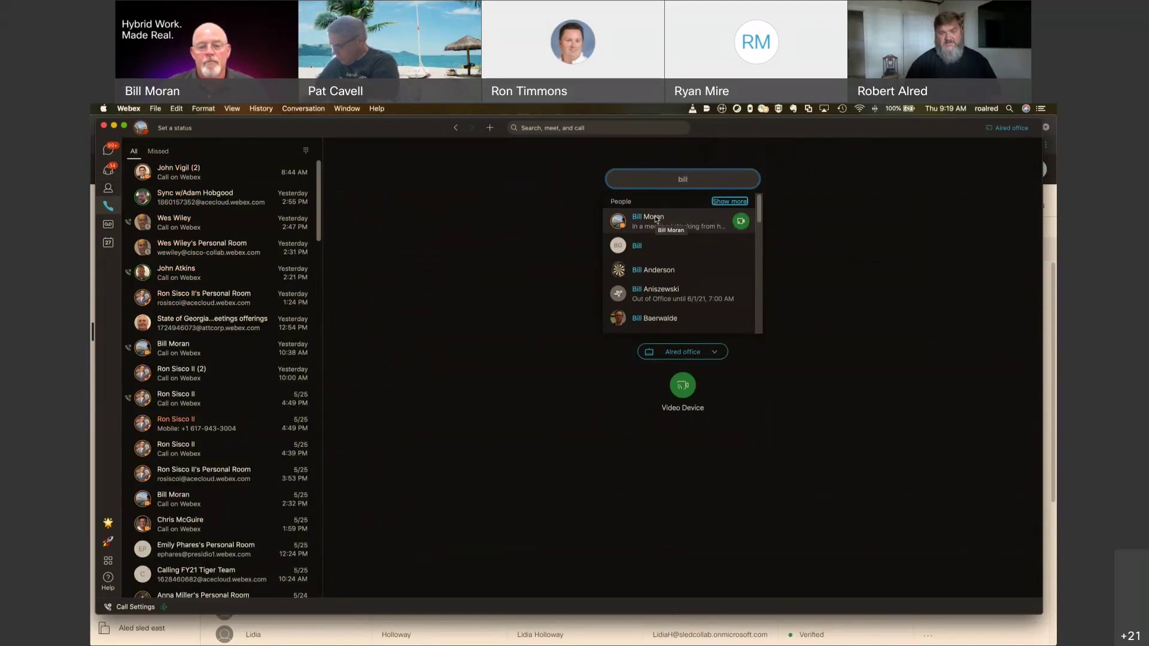
{"action": "left_click", "coordinate": [714, 353]}
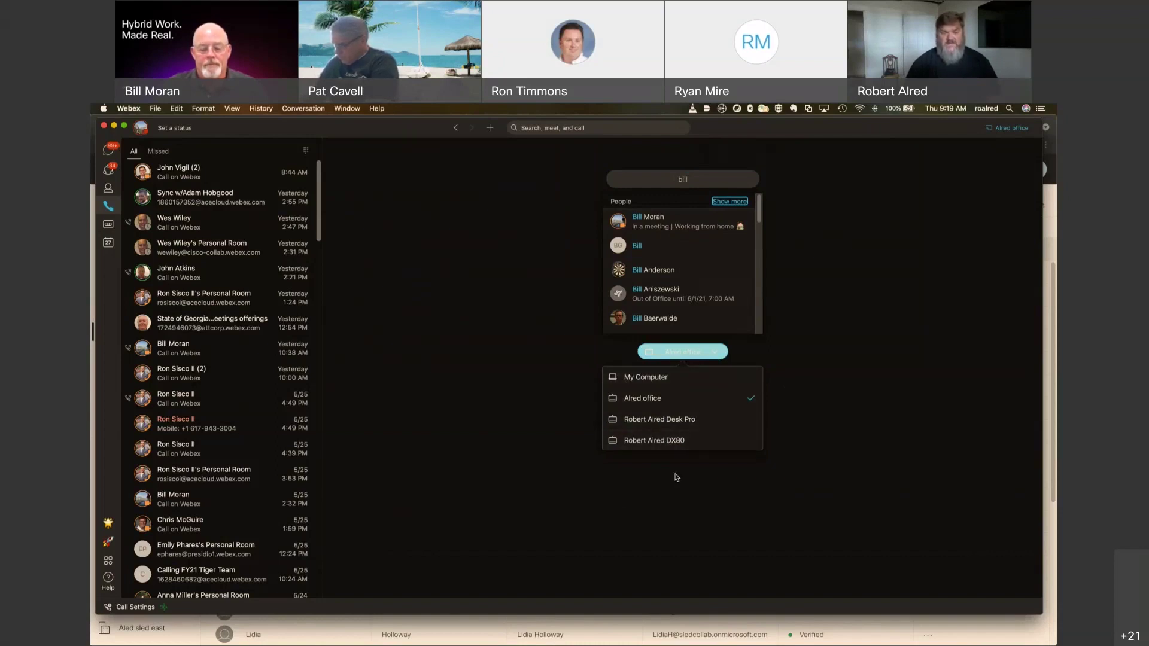
{"action": "left_click", "coordinate": [560, 424]}
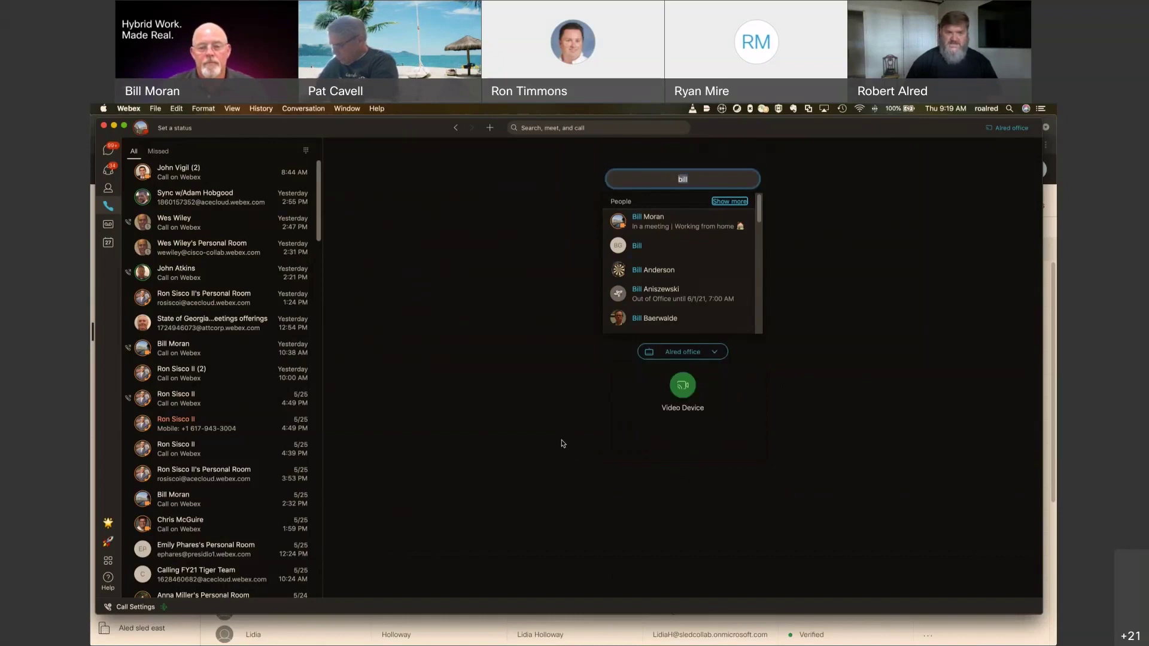
- View the voice message inbox and browse the scheduled meetings list back from May 27, 2021
{"action": "left_click", "coordinate": [109, 227]}
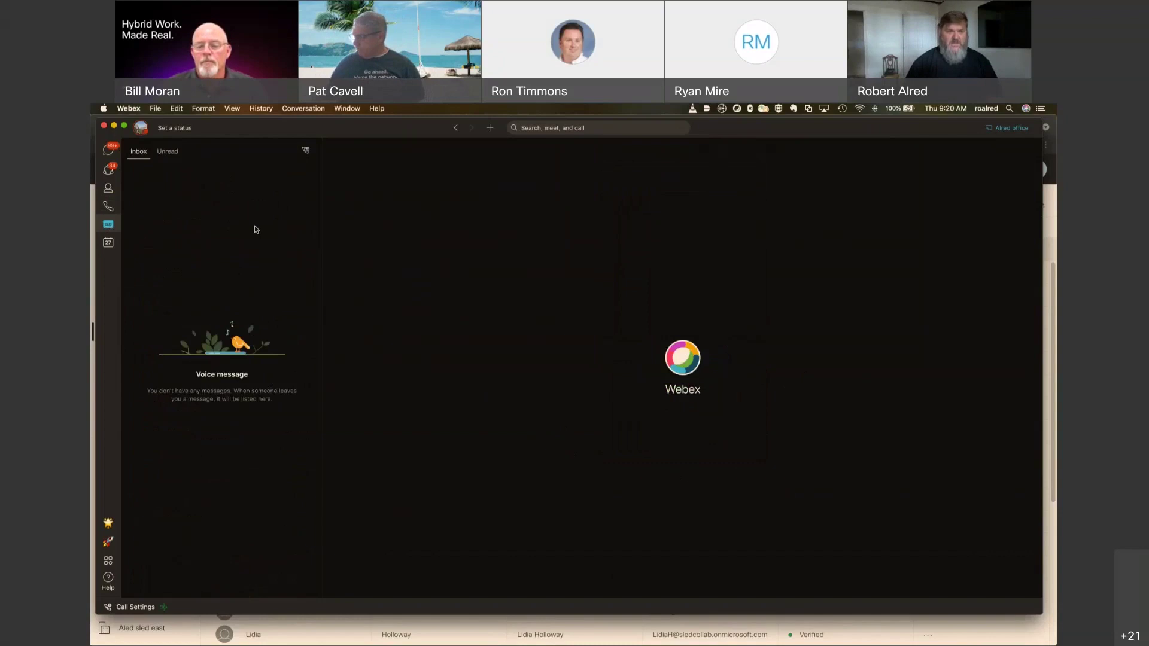
{"action": "left_click", "coordinate": [109, 243]}
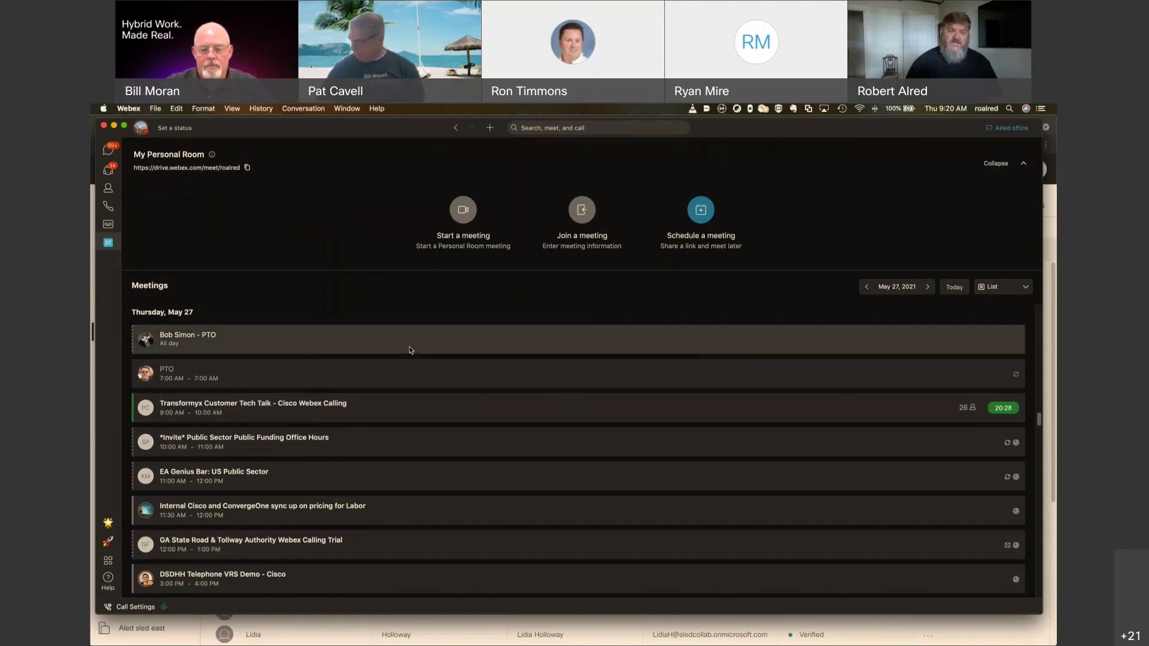
{"action": "scroll", "coordinate": [411, 350], "scroll_direction": "up", "scroll_amount": 10}
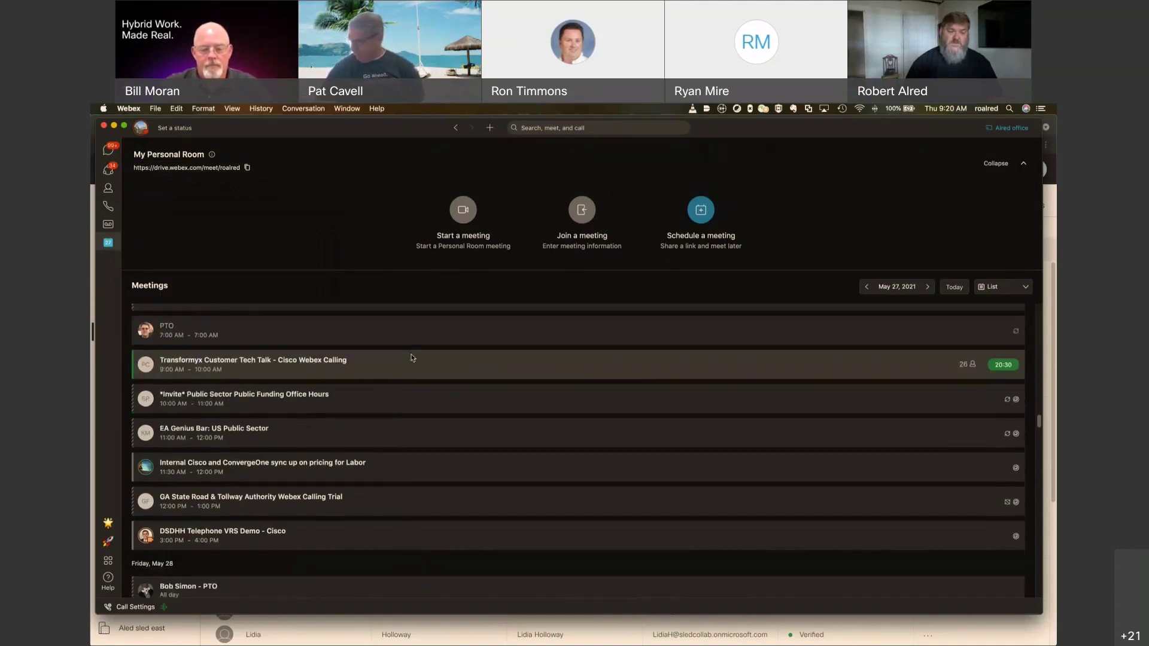
{"action": "scroll", "coordinate": [410, 356], "scroll_direction": "up", "scroll_amount": 15}
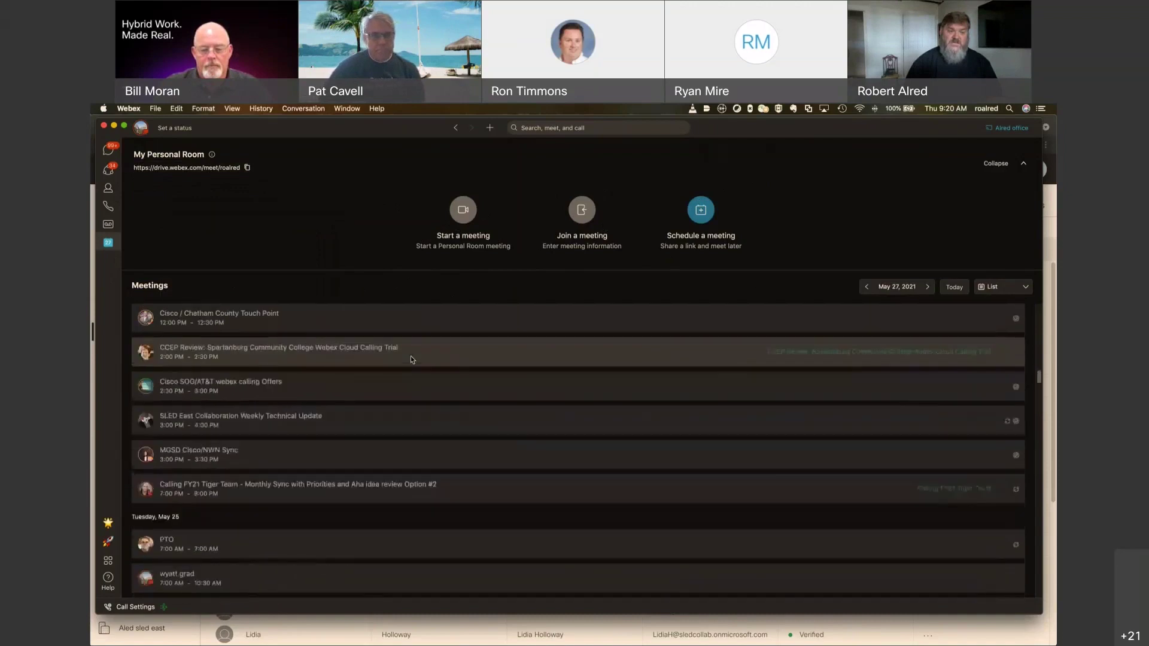
- Return to the chat list and browse the participants of the ongoing Transformyx Customer Tech Talk meeting
{"action": "left_click", "coordinate": [108, 150]}
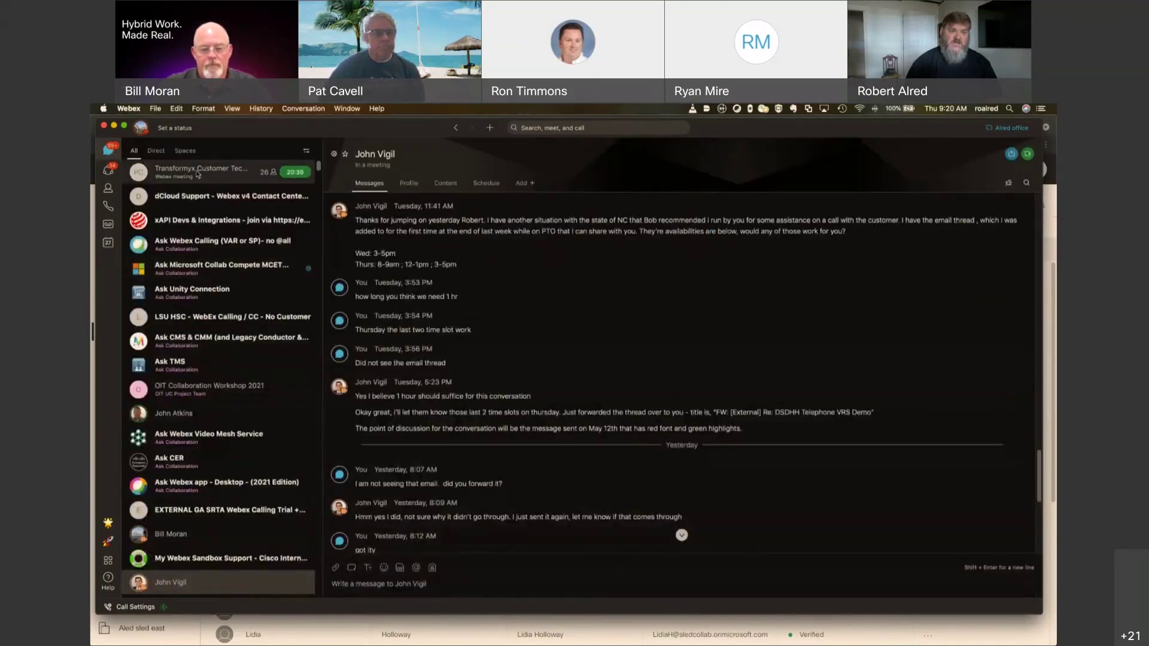
{"action": "mouse_move", "coordinate": [184, 180]}
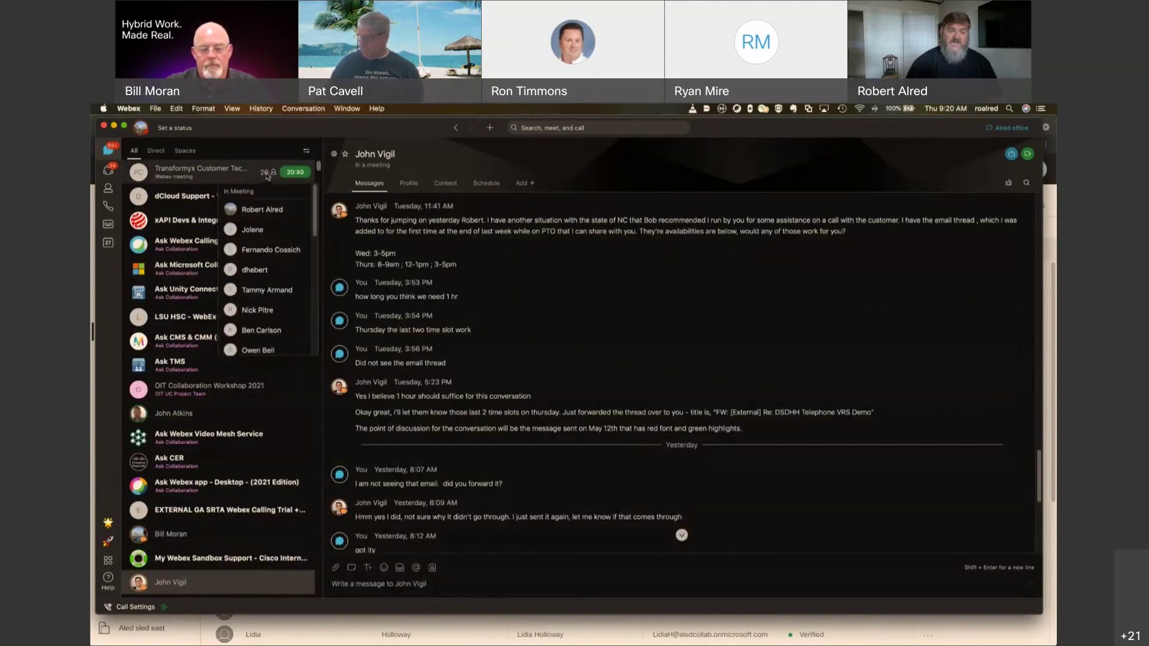
{"action": "scroll", "coordinate": [264, 233], "scroll_direction": "down", "scroll_amount": 4}
{"action": "scroll", "coordinate": [263, 234], "scroll_direction": "down", "scroll_amount": 5}
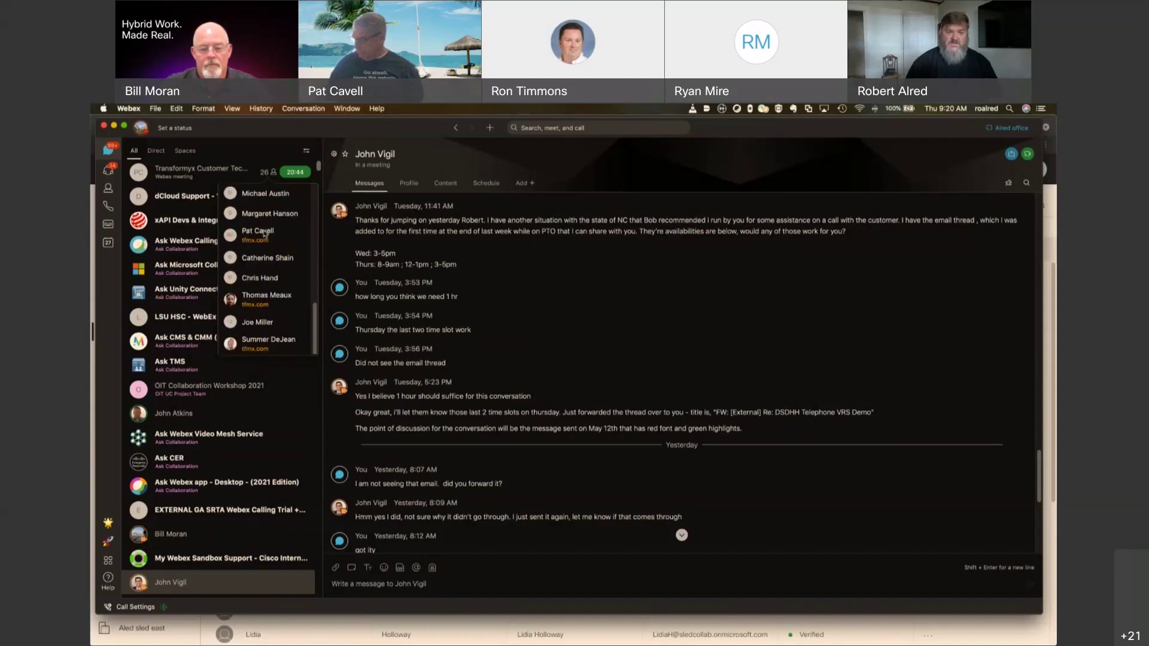
{"action": "scroll", "coordinate": [264, 233], "scroll_direction": "up", "scroll_amount": 9}
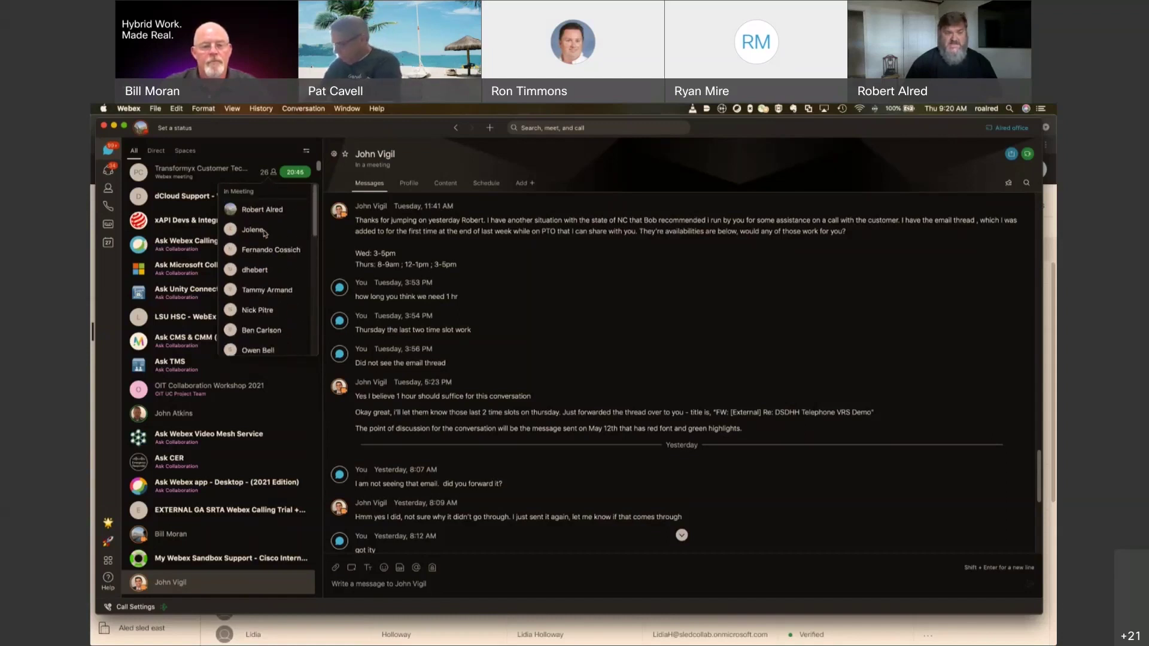
{"action": "scroll", "coordinate": [264, 234], "scroll_direction": "down", "scroll_amount": 1}
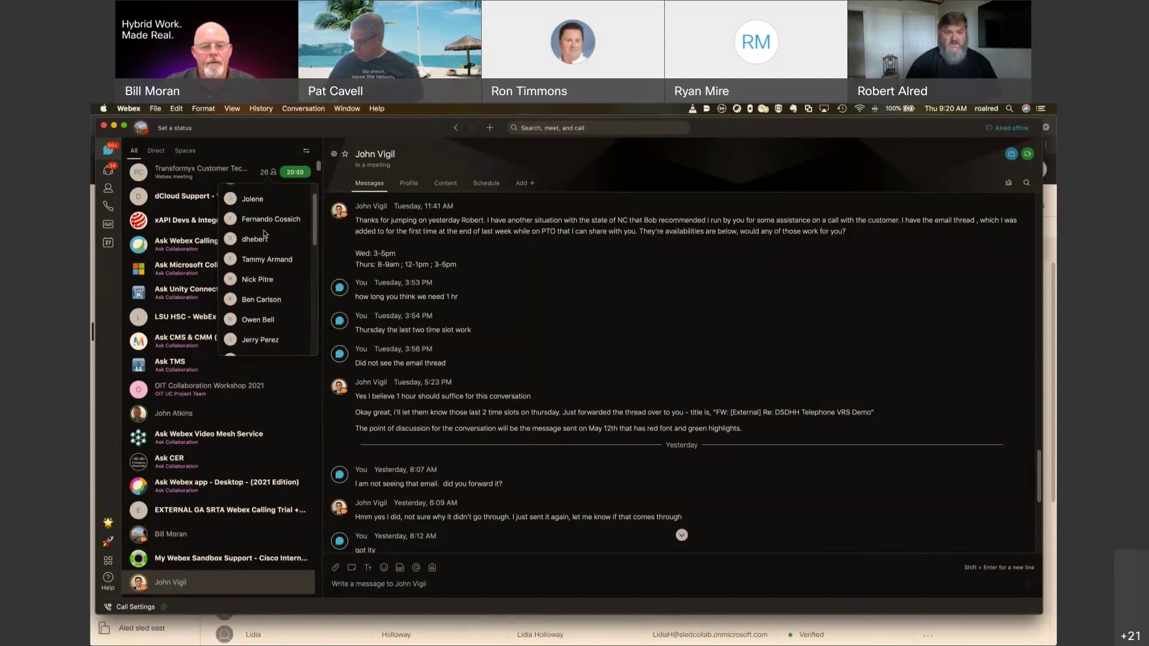
{"action": "scroll", "coordinate": [264, 234], "scroll_direction": "down", "scroll_amount": 5}
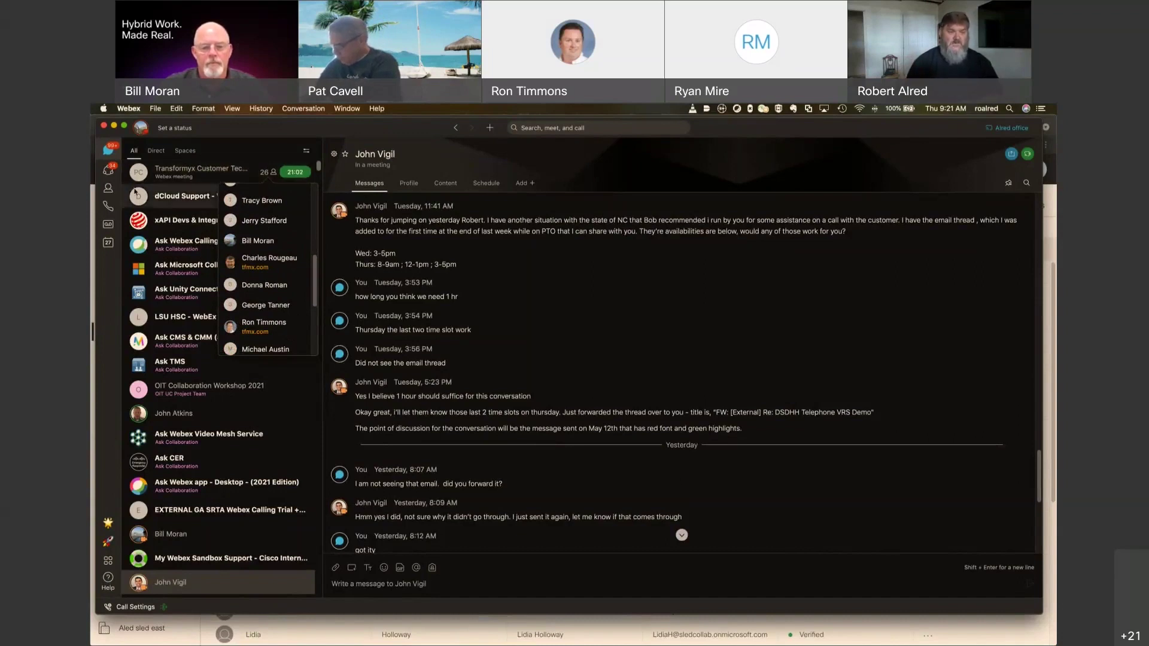
- Close the Webex window, switch to Webex Control Hub in Chrome and view all Organization Health action items from the overview
{"action": "key", "text": "super+w"}
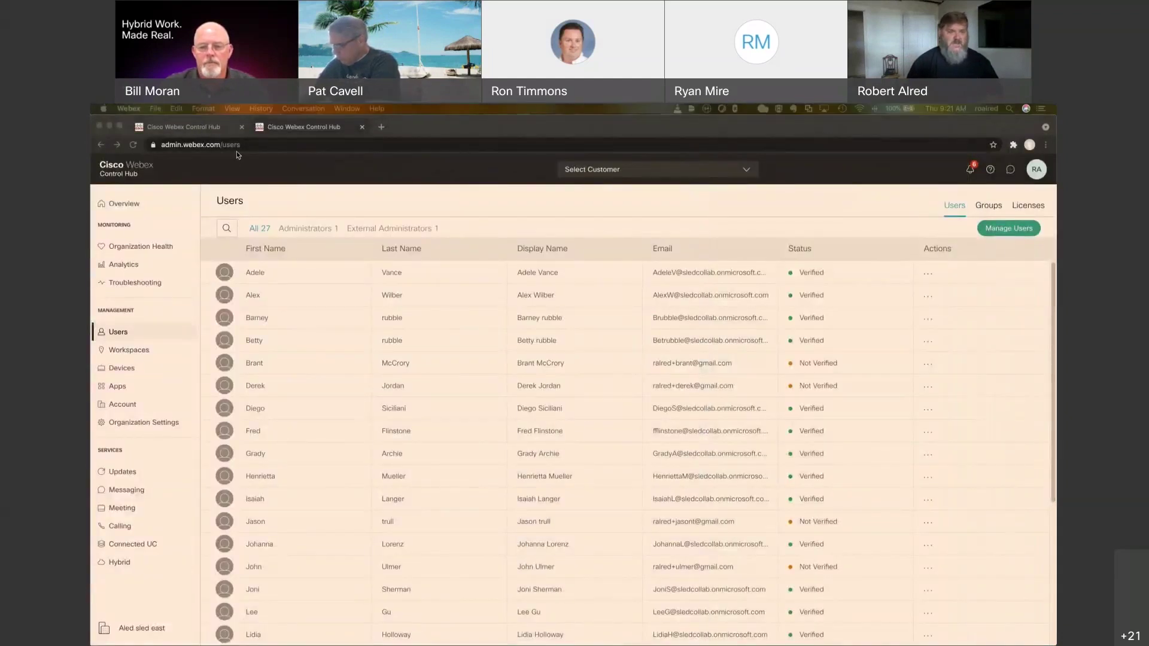
{"action": "left_click", "coordinate": [134, 204]}
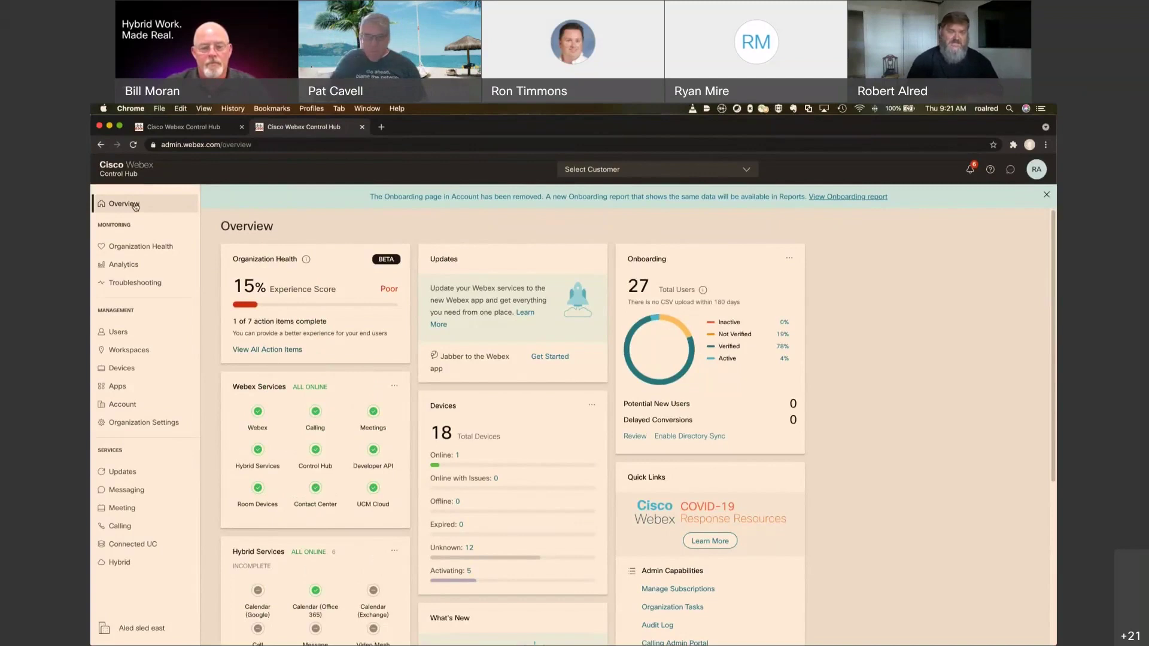
{"action": "left_click", "coordinate": [278, 350]}
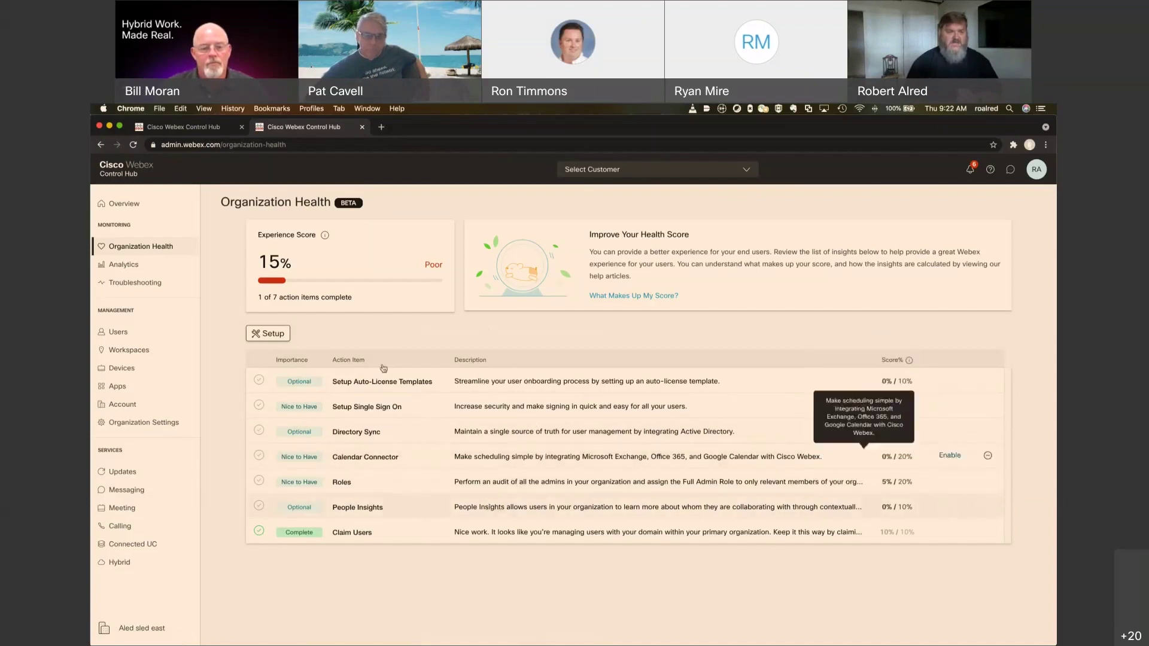
- Return to the Control Hub overview and examine the service status, device, onboarding, what's new and quick links cards
{"action": "left_click", "coordinate": [128, 203]}
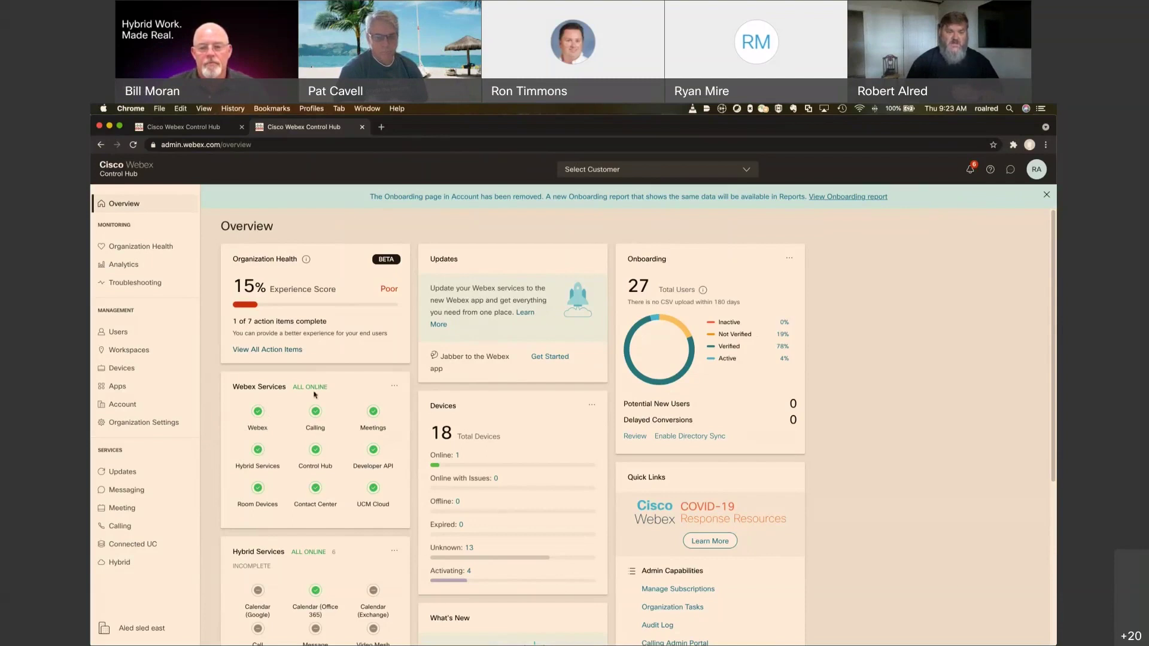
{"action": "scroll", "coordinate": [279, 499], "scroll_direction": "down", "scroll_amount": 3}
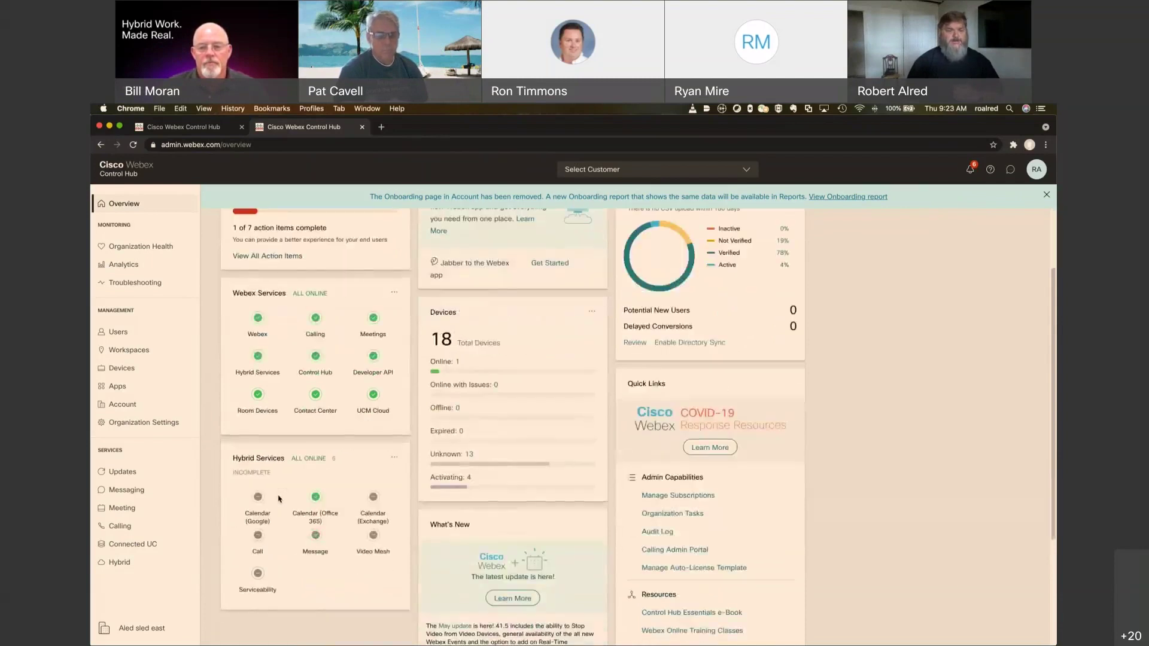
{"action": "scroll", "coordinate": [279, 499], "scroll_direction": "up", "scroll_amount": 3}
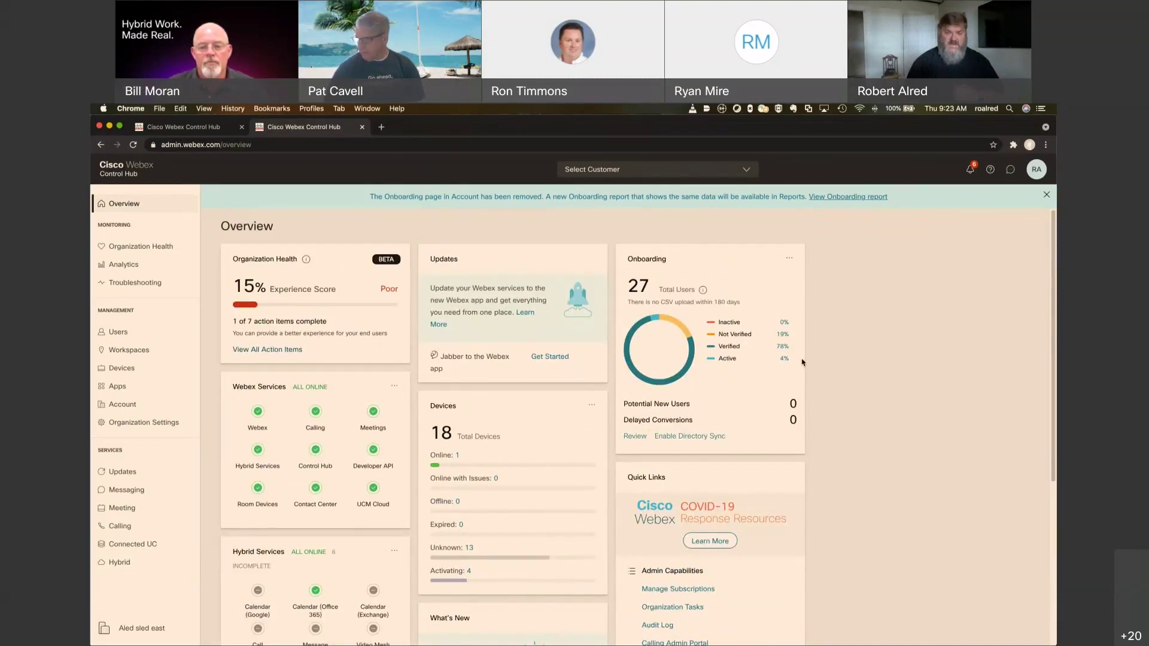
{"action": "scroll", "coordinate": [598, 407], "scroll_direction": "down", "scroll_amount": 1}
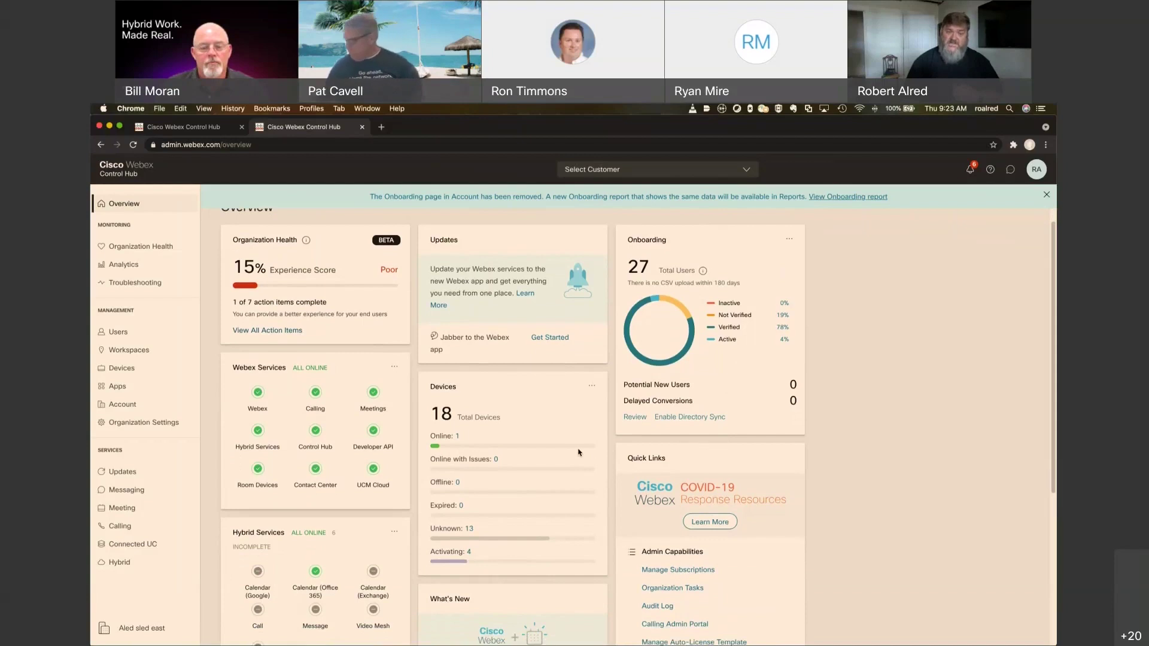
{"action": "scroll", "coordinate": [579, 452], "scroll_direction": "down", "scroll_amount": 1}
{"action": "scroll", "coordinate": [579, 453], "scroll_direction": "down", "scroll_amount": 2}
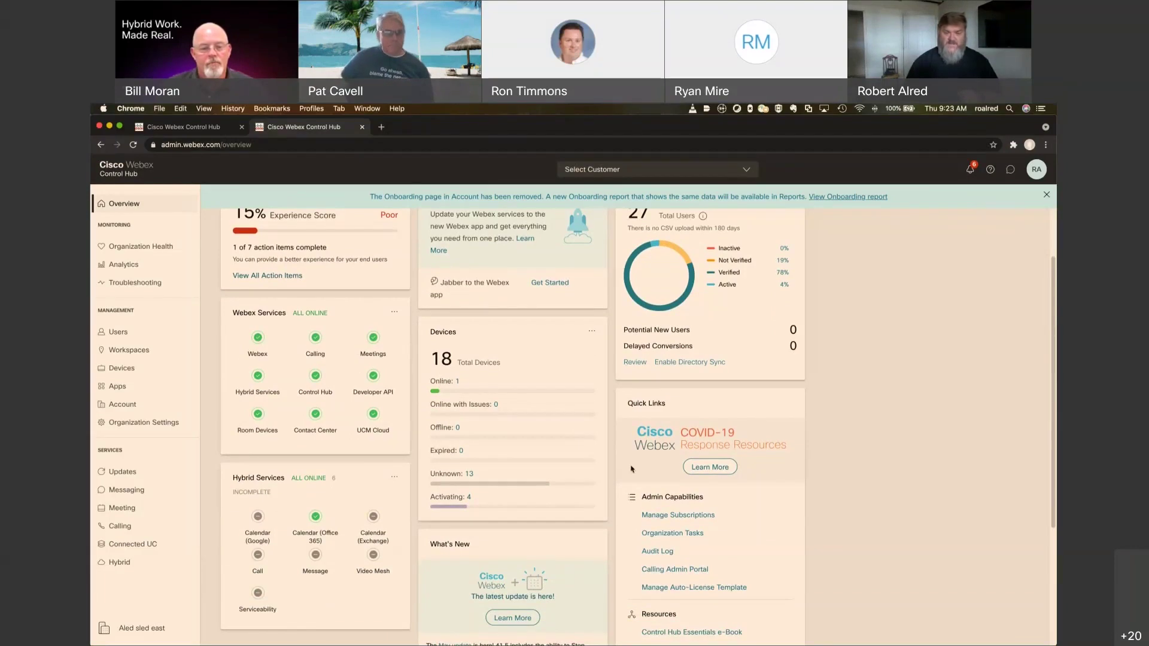
{"action": "scroll", "coordinate": [639, 465], "scroll_direction": "down", "scroll_amount": 5}
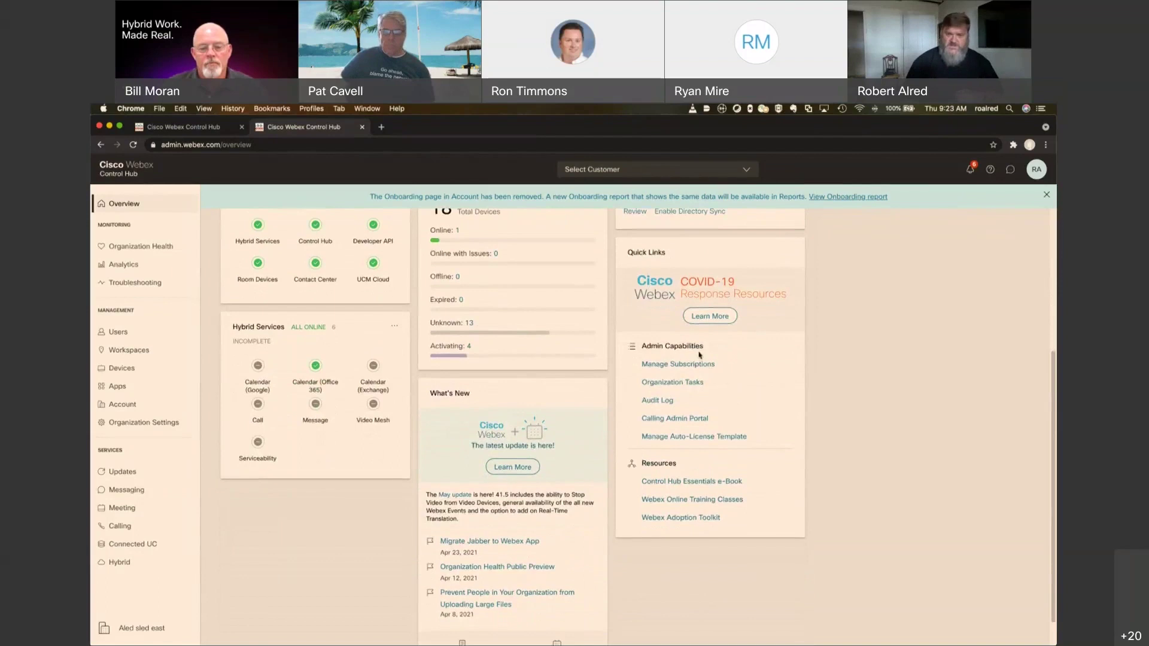
{"action": "scroll", "coordinate": [712, 467], "scroll_direction": "down", "scroll_amount": 1}
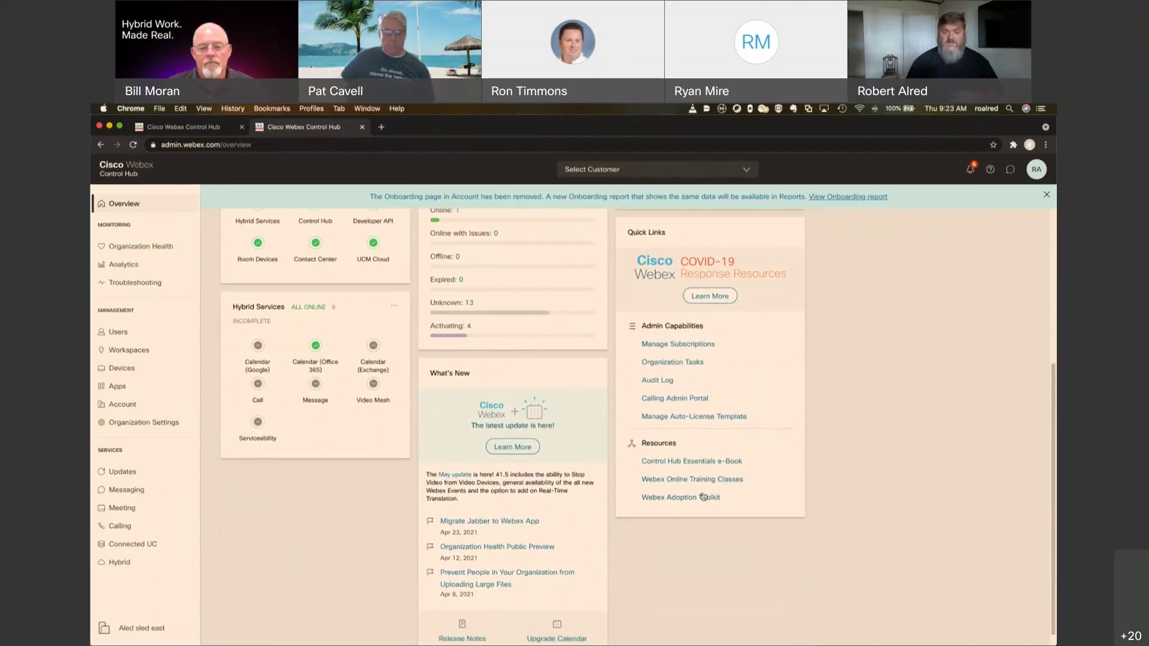
- Open the third listed user's profile from the user management page and add the Webex Calling Enterprise license
{"action": "scroll", "coordinate": [706, 488], "scroll_direction": "down", "scroll_amount": 1}
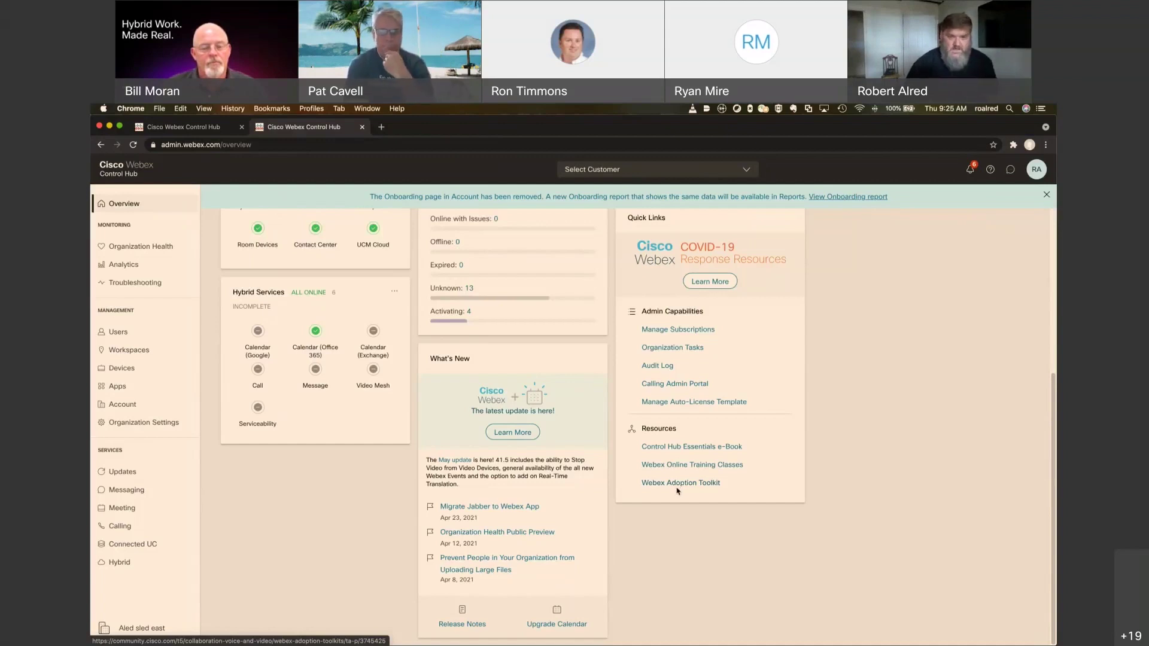
{"action": "scroll", "coordinate": [678, 489], "scroll_direction": "up", "scroll_amount": 5}
{"action": "left_click", "coordinate": [138, 335]}
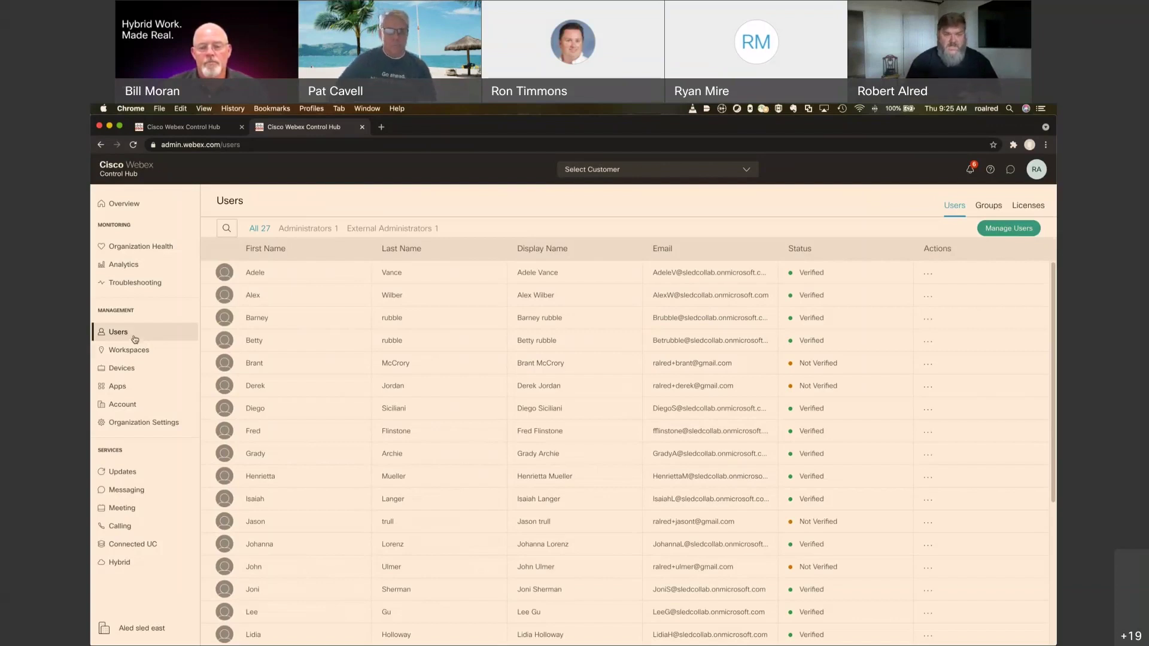
{"action": "left_click", "coordinate": [265, 324]}
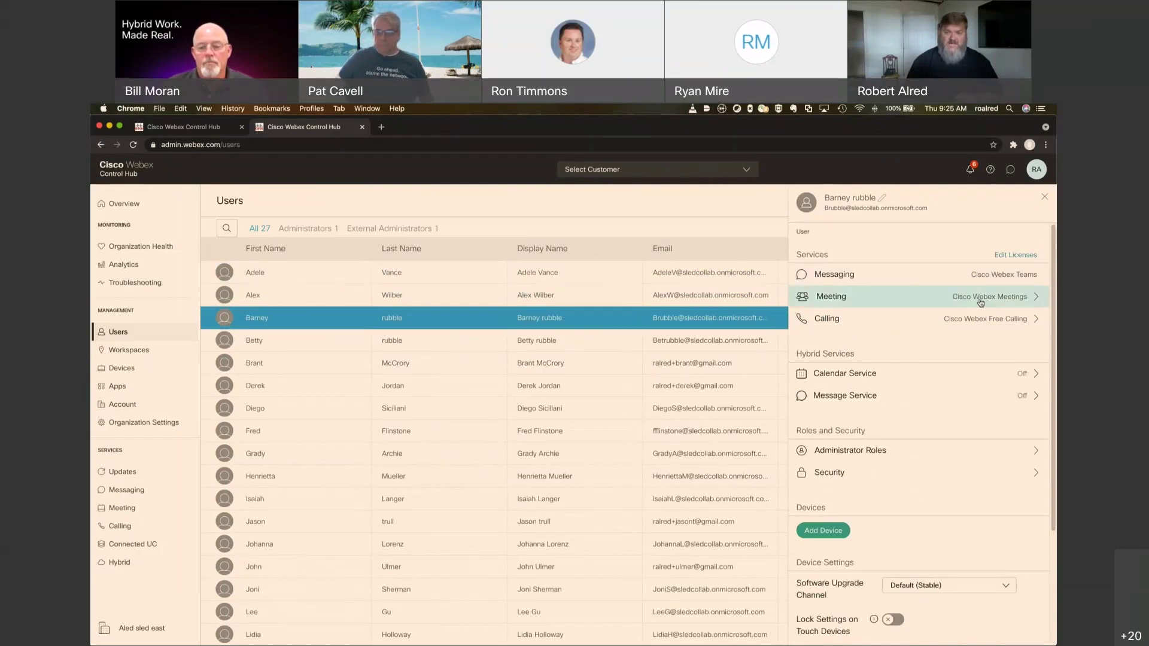
{"action": "left_click", "coordinate": [1006, 257]}
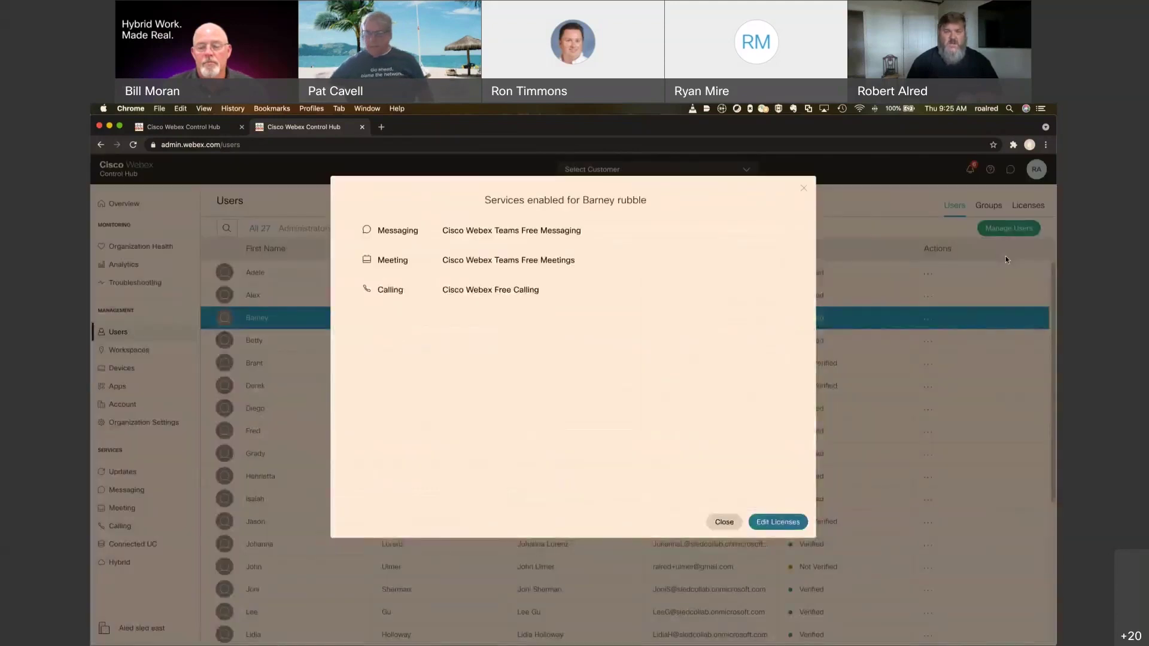
{"action": "left_click", "coordinate": [786, 523]}
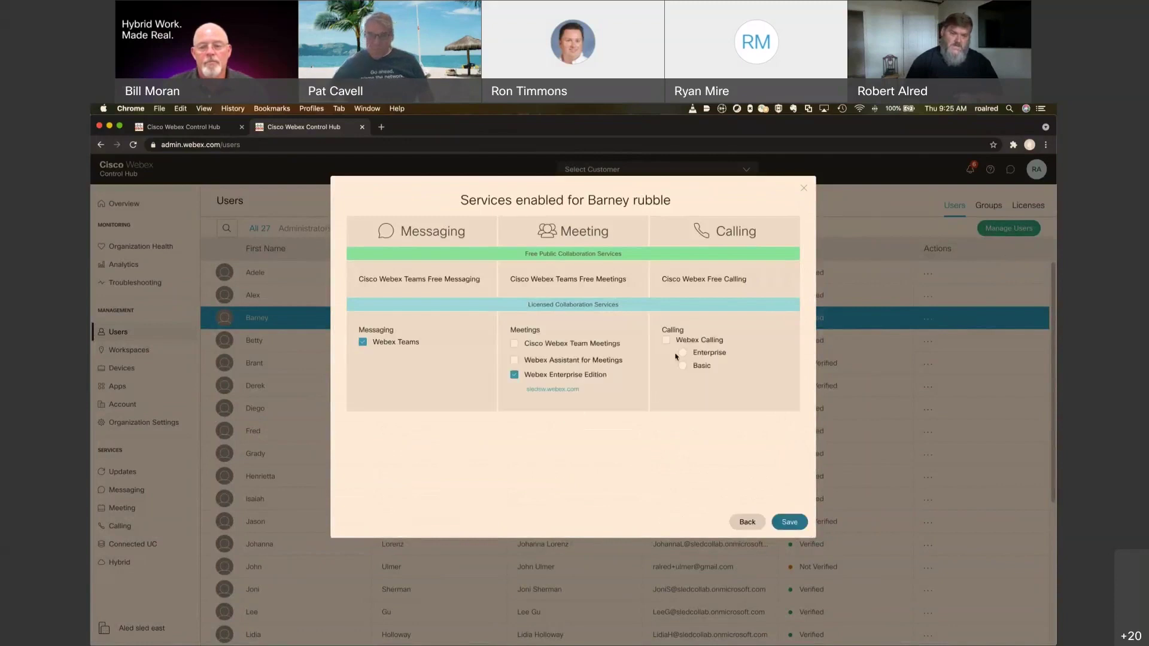
{"action": "left_click", "coordinate": [666, 341]}
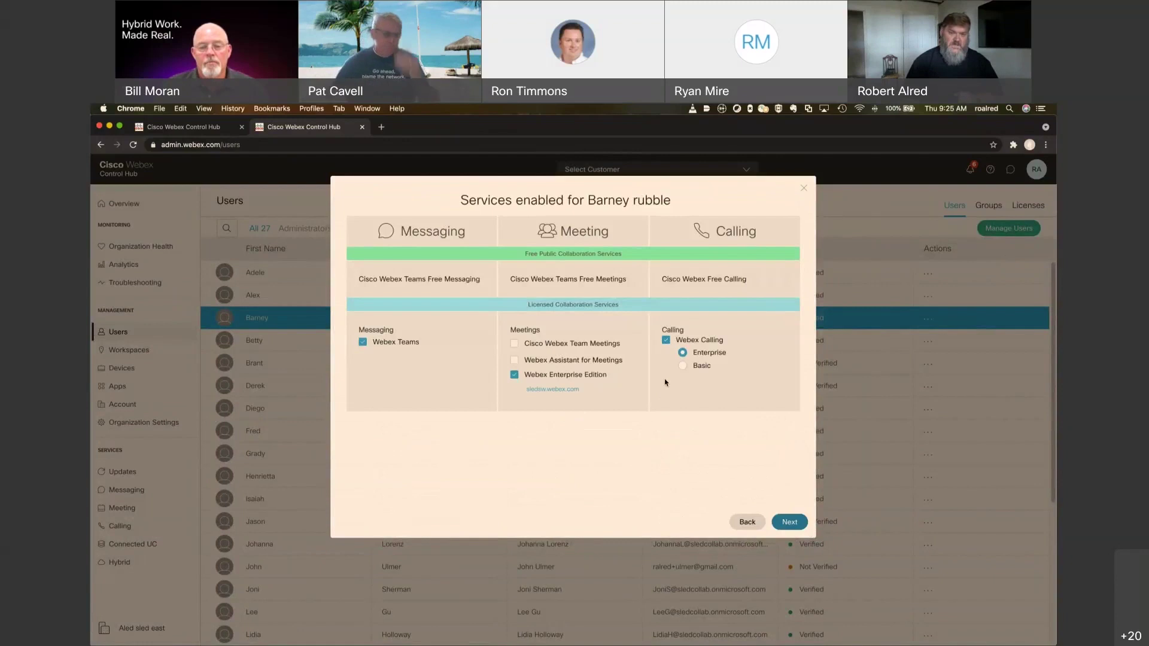
{"action": "left_click", "coordinate": [790, 522]}
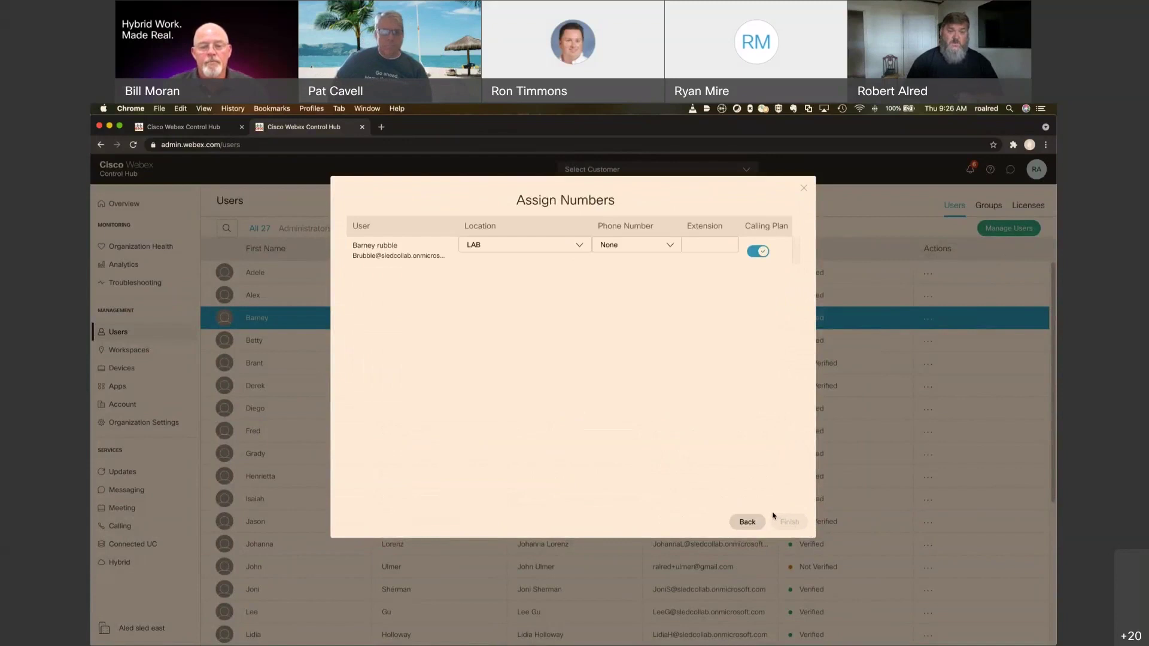
- Assign the user the LAB location and the available phone number, and finish the number assignment
{"action": "left_click", "coordinate": [563, 244]}
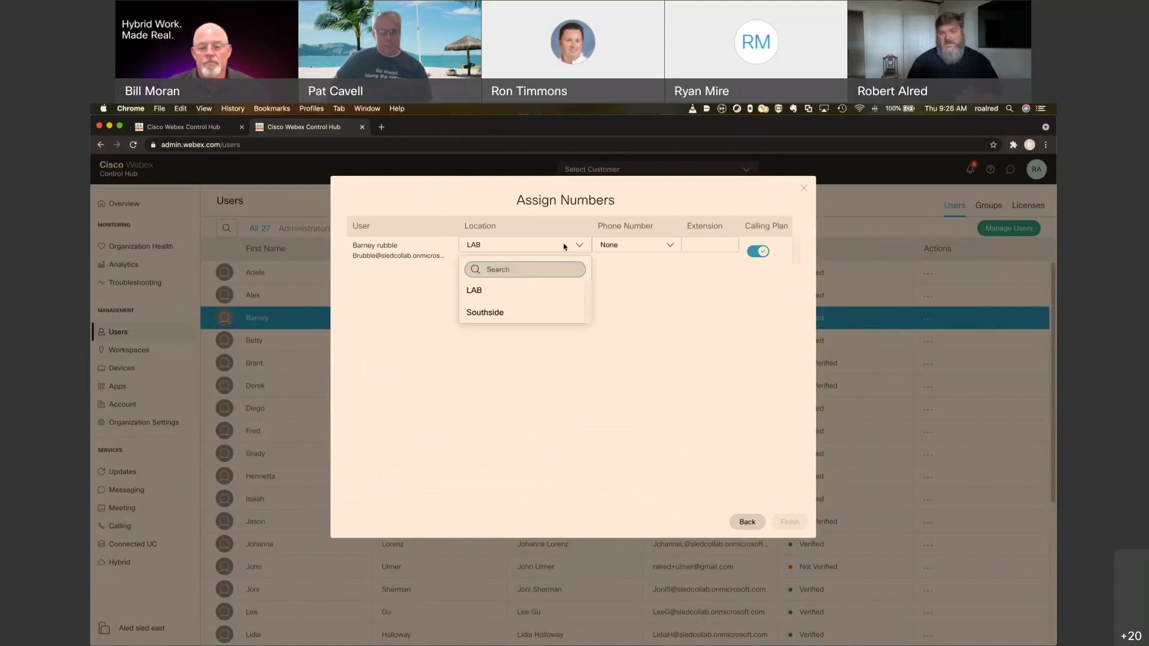
{"action": "left_click", "coordinate": [542, 296]}
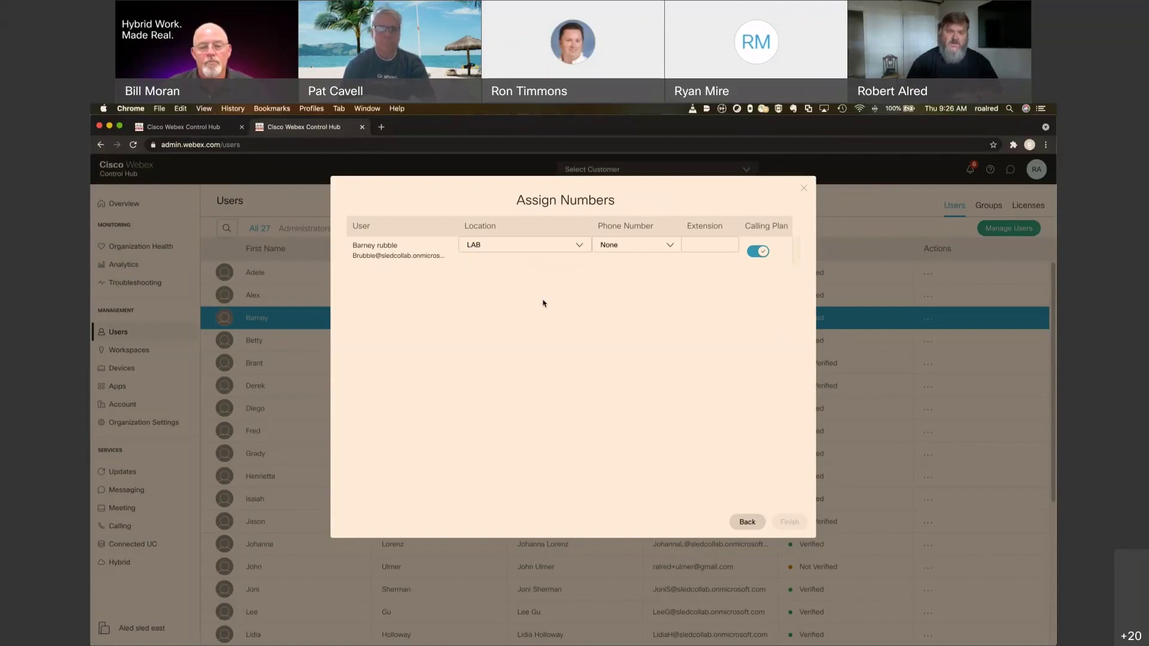
{"action": "left_click", "coordinate": [651, 245]}
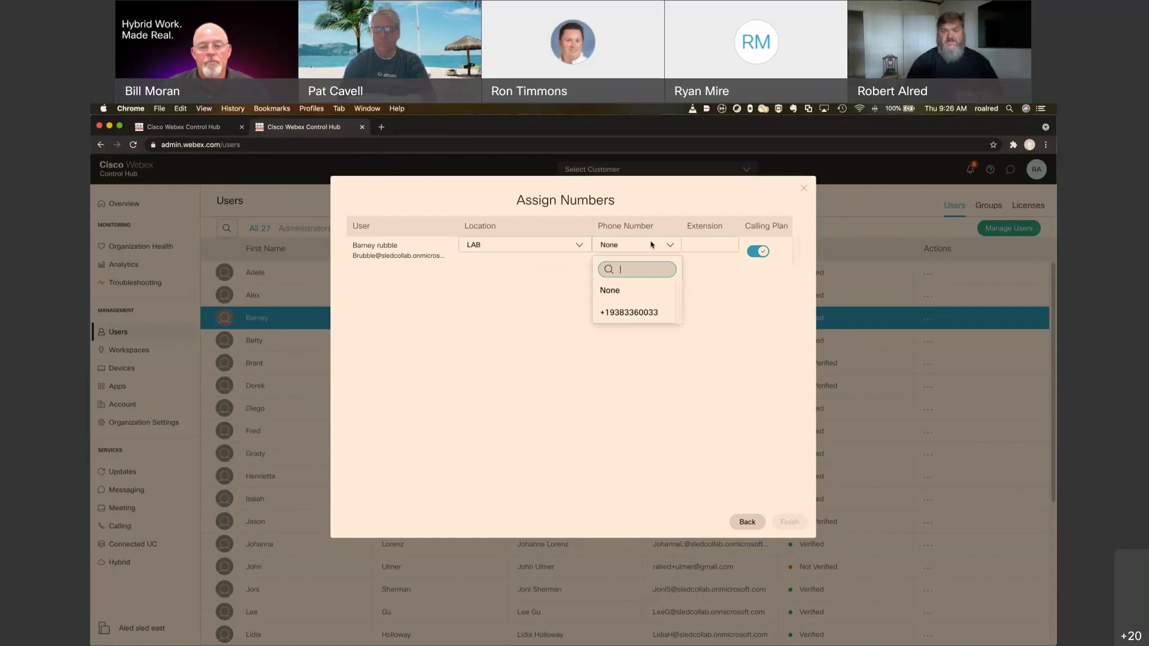
{"action": "left_click", "coordinate": [635, 319]}
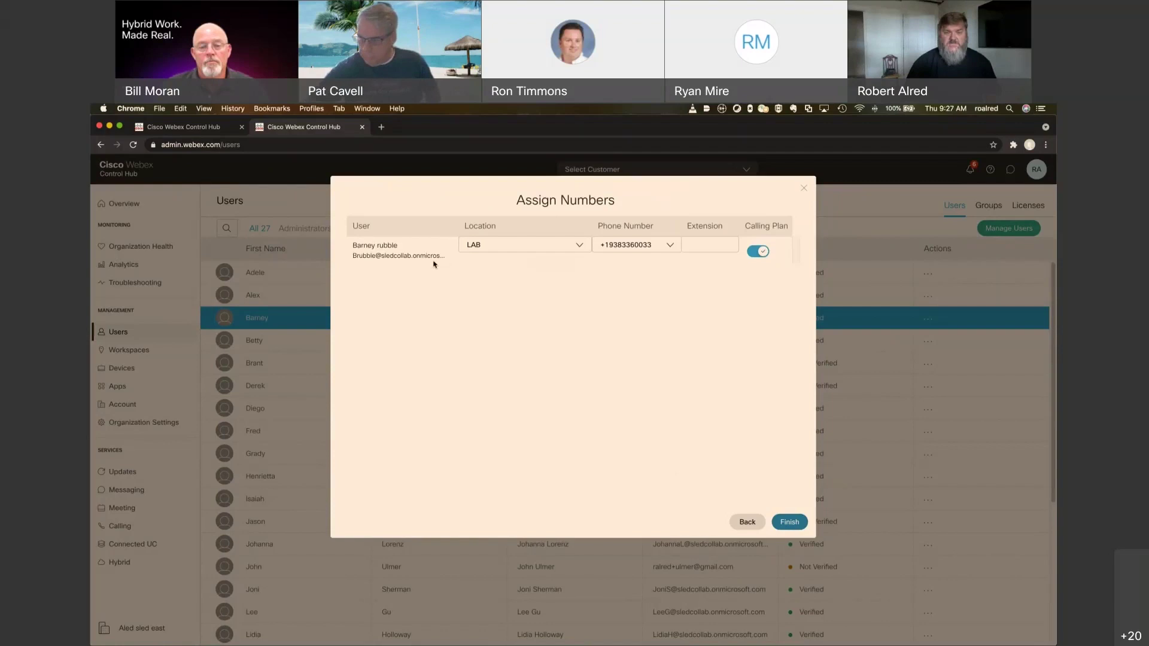
{"action": "left_click", "coordinate": [798, 521]}
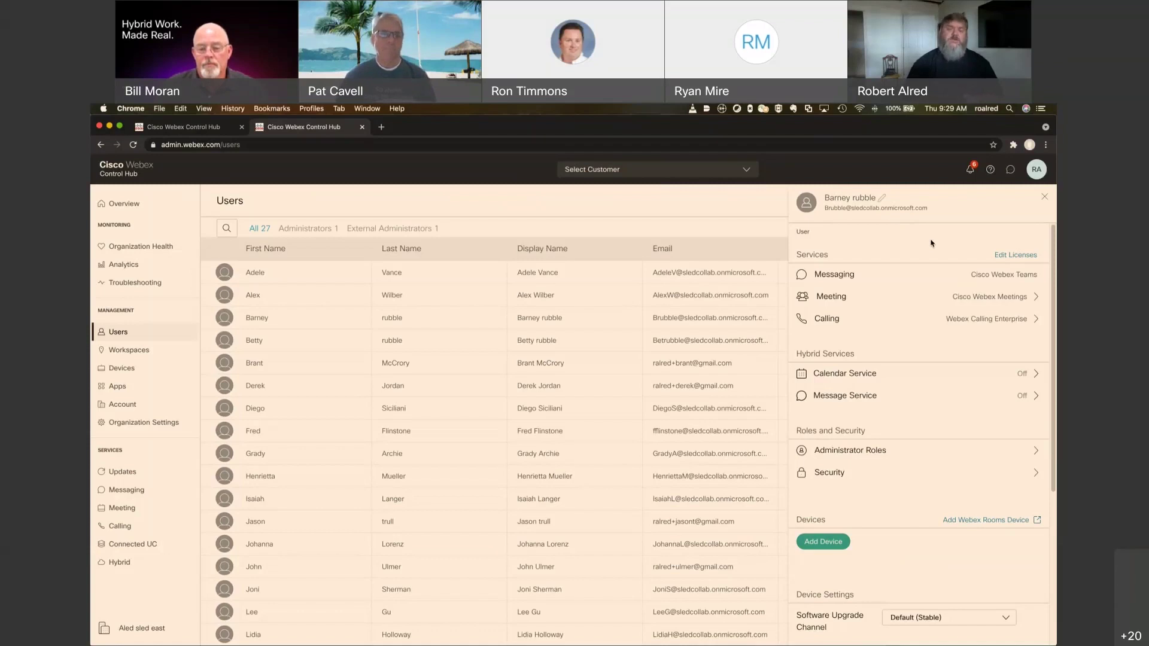
- Start adding a device for the user, browse the supported models and choose the Cisco 8865
{"action": "left_click", "coordinate": [832, 547]}
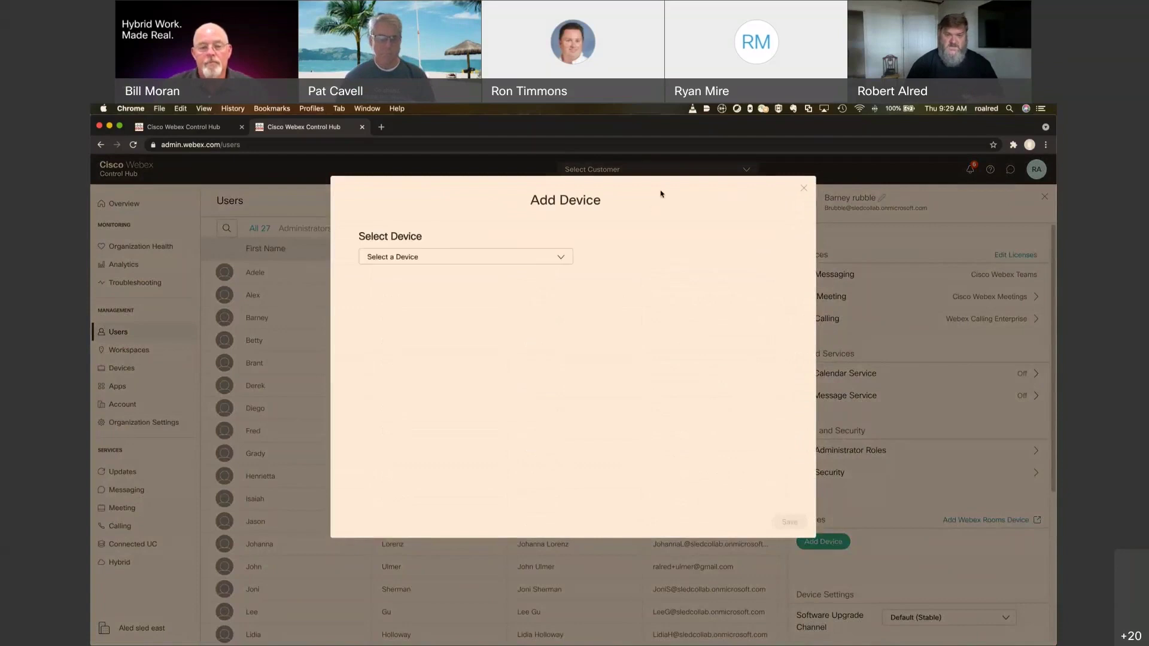
{"action": "left_click", "coordinate": [560, 258]}
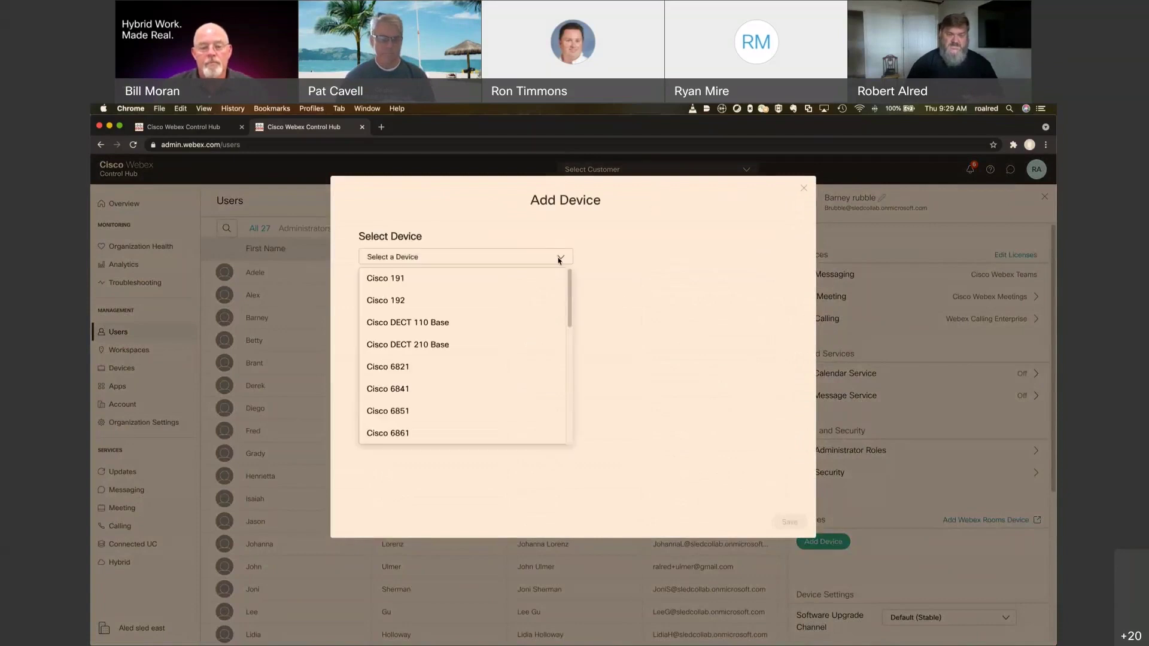
{"action": "scroll", "coordinate": [551, 300], "scroll_direction": "down", "scroll_amount": 5}
{"action": "scroll", "coordinate": [549, 307], "scroll_direction": "up", "scroll_amount": 5}
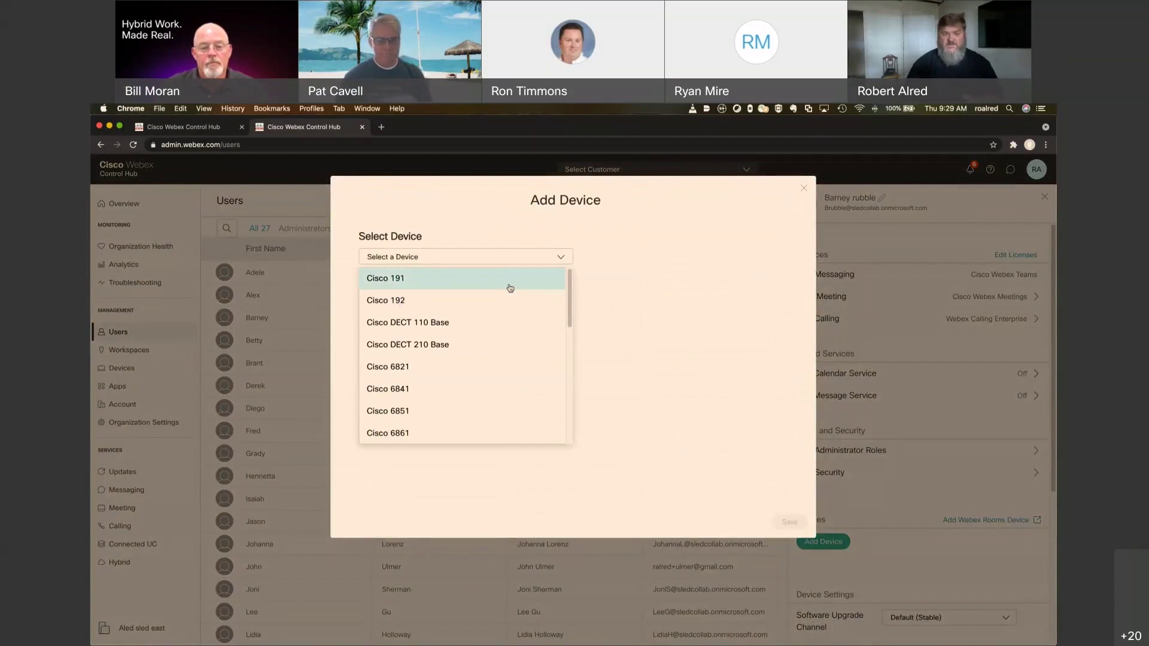
{"action": "scroll", "coordinate": [509, 288], "scroll_direction": "down", "scroll_amount": 1}
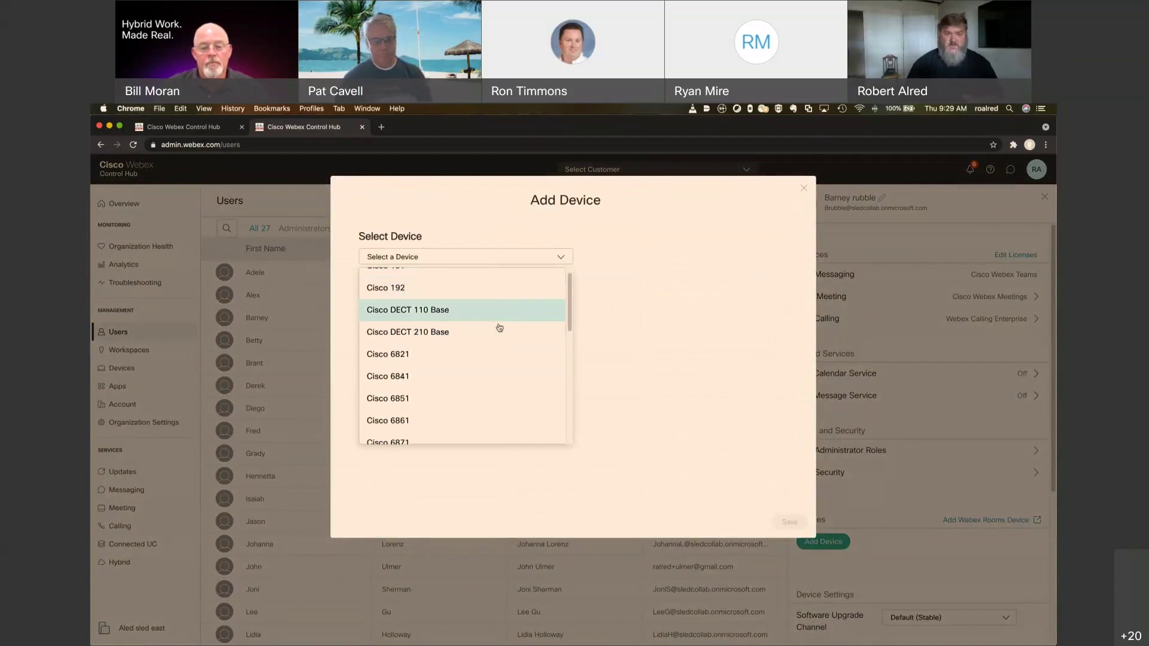
{"action": "scroll", "coordinate": [501, 327], "scroll_direction": "down", "scroll_amount": 1}
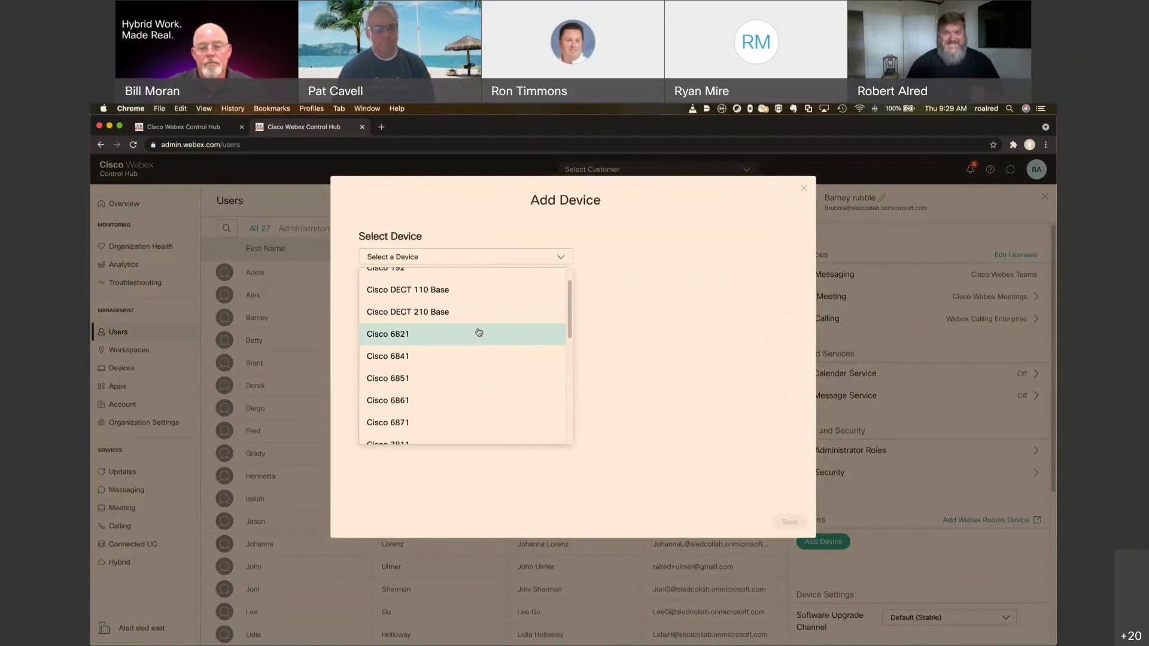
{"action": "scroll", "coordinate": [478, 332], "scroll_direction": "down", "scroll_amount": 1}
{"action": "scroll", "coordinate": [479, 333], "scroll_direction": "down", "scroll_amount": 3}
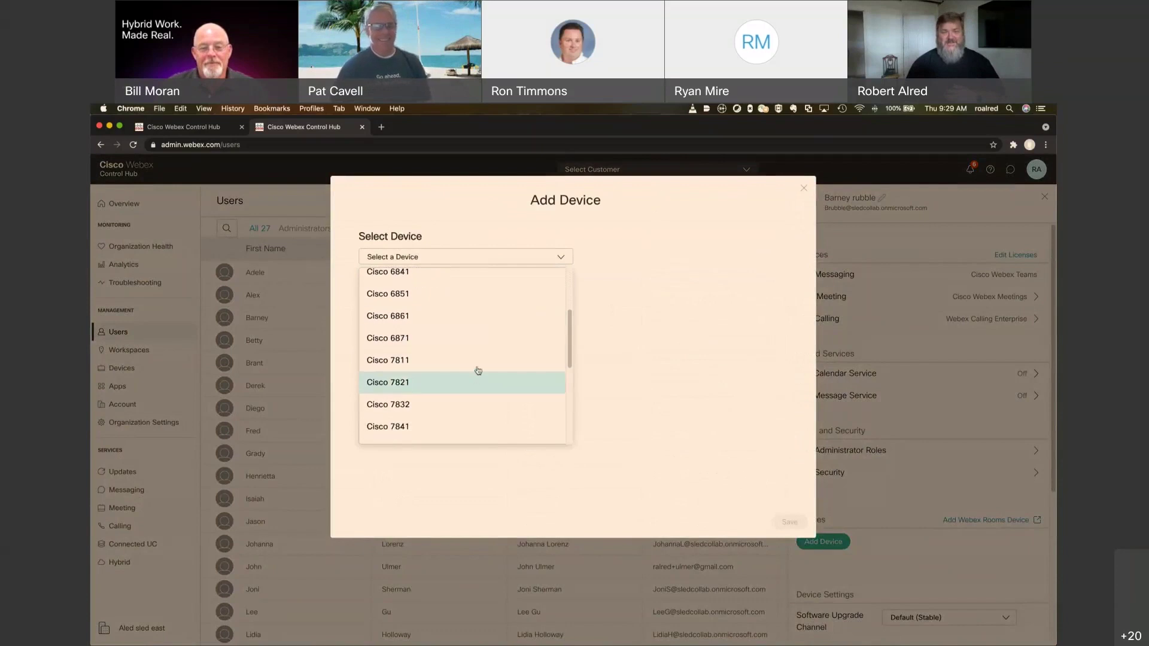
{"action": "scroll", "coordinate": [472, 375], "scroll_direction": "down", "scroll_amount": 1}
{"action": "scroll", "coordinate": [472, 374], "scroll_direction": "down", "scroll_amount": 8}
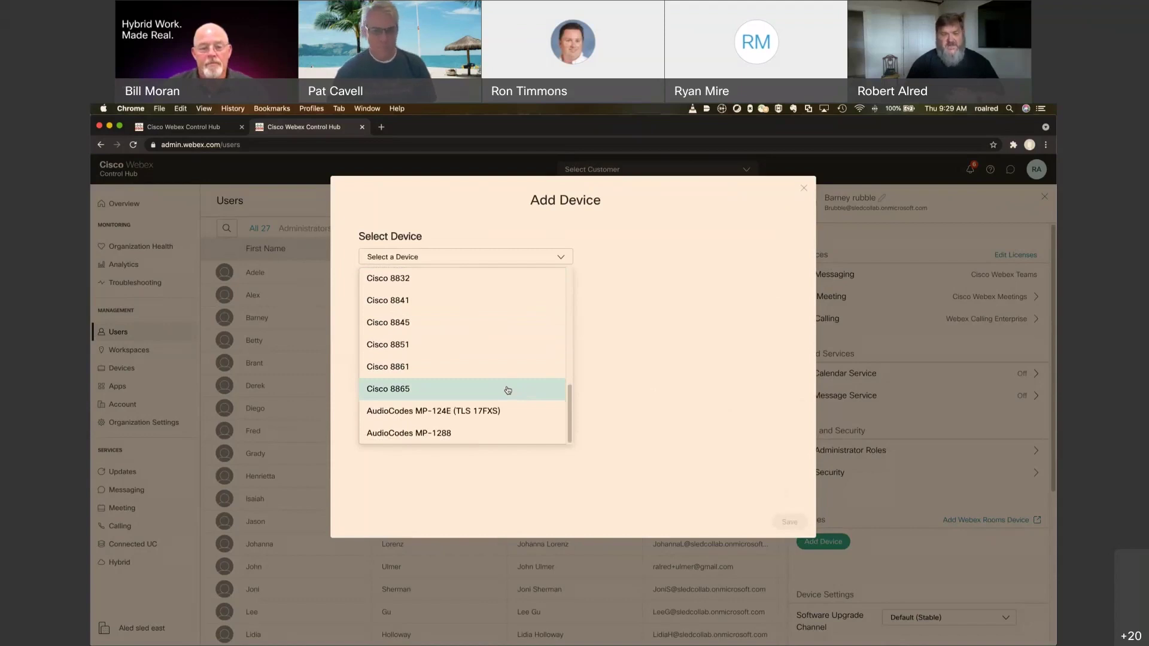
{"action": "left_click", "coordinate": [507, 390]}
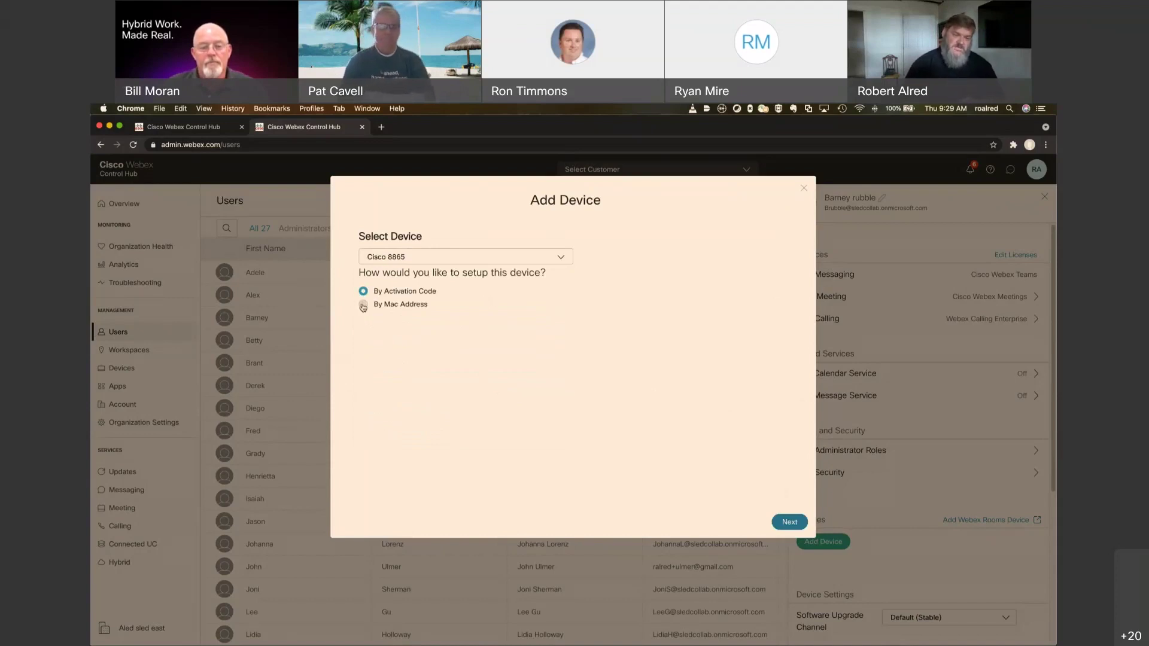
- Look at the MAC address setup option, set the Cisco 8865 up by activation code instead, and generate the code
{"action": "left_click", "coordinate": [363, 306]}
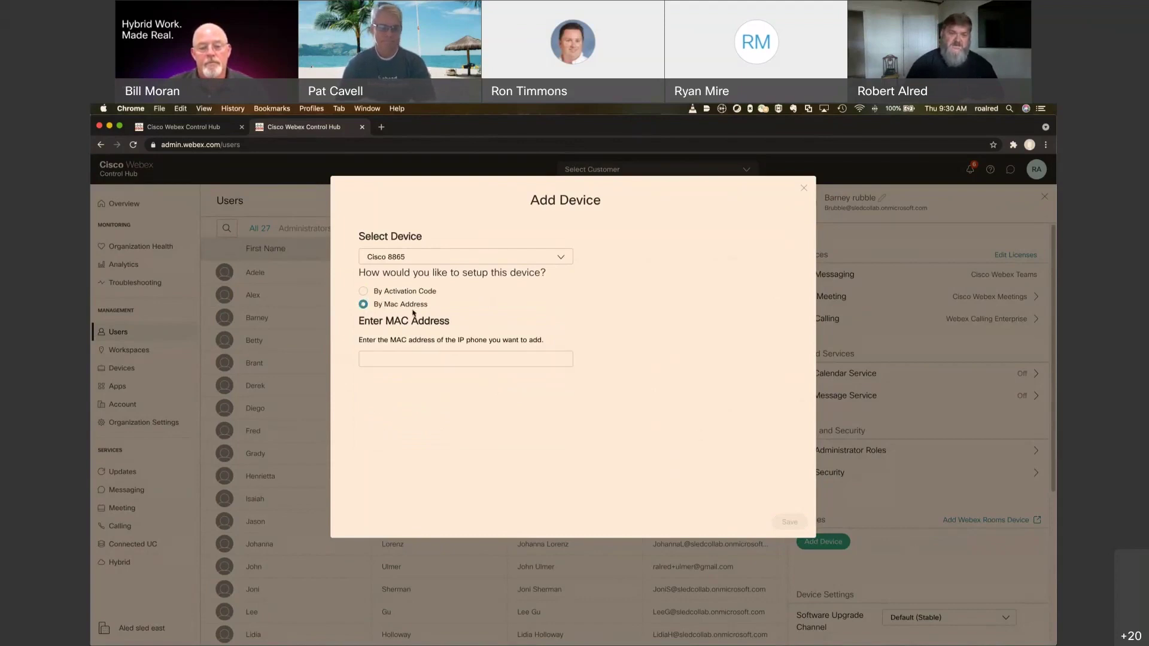
{"action": "left_click", "coordinate": [379, 292]}
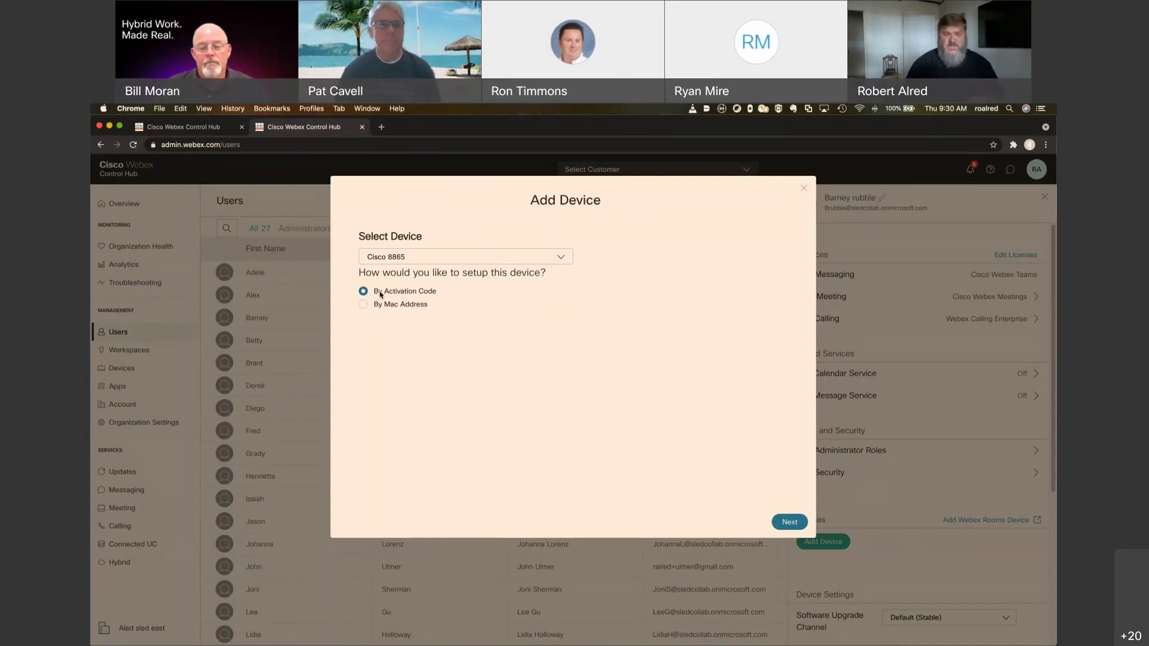
{"action": "left_click", "coordinate": [790, 522]}
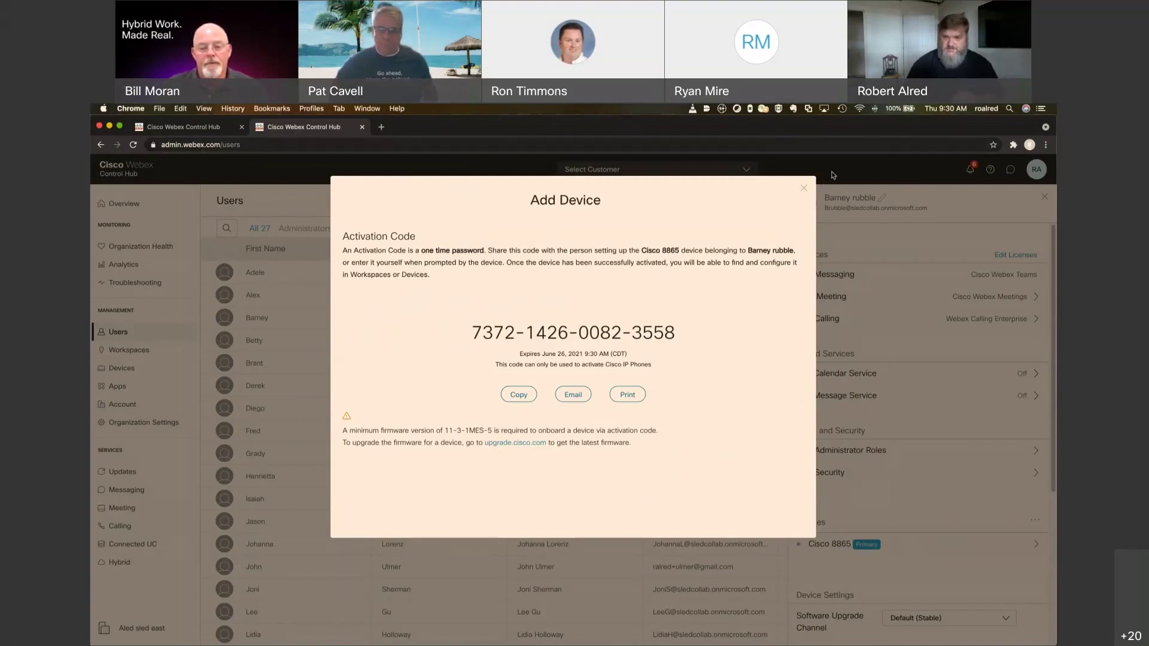
{"action": "left_click", "coordinate": [803, 190]}
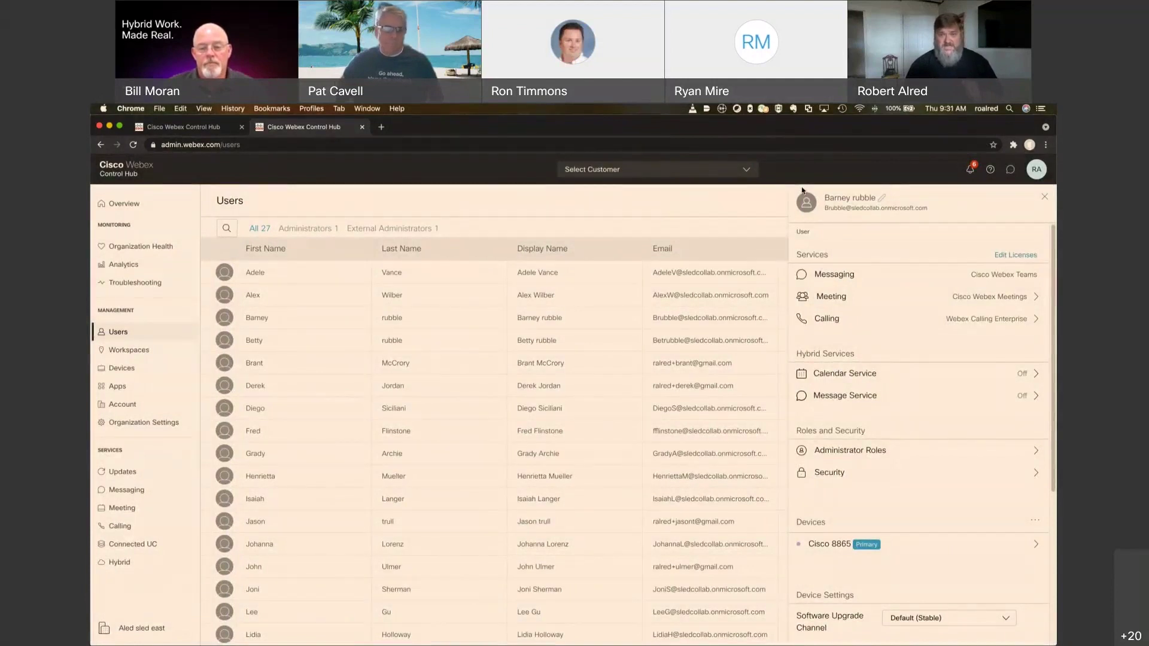
- Close the user's details and review the Manage Users options for directory synchronization, manual and CSV changes, and invitations
{"action": "left_click", "coordinate": [1044, 196]}
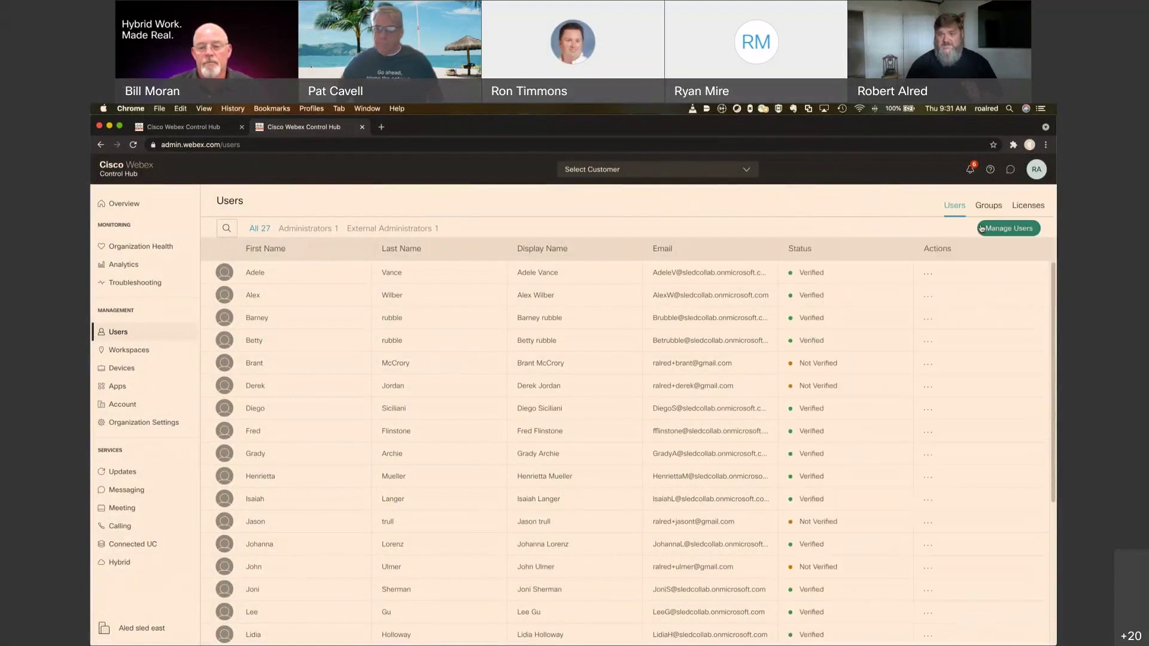
{"action": "left_click", "coordinate": [1010, 234]}
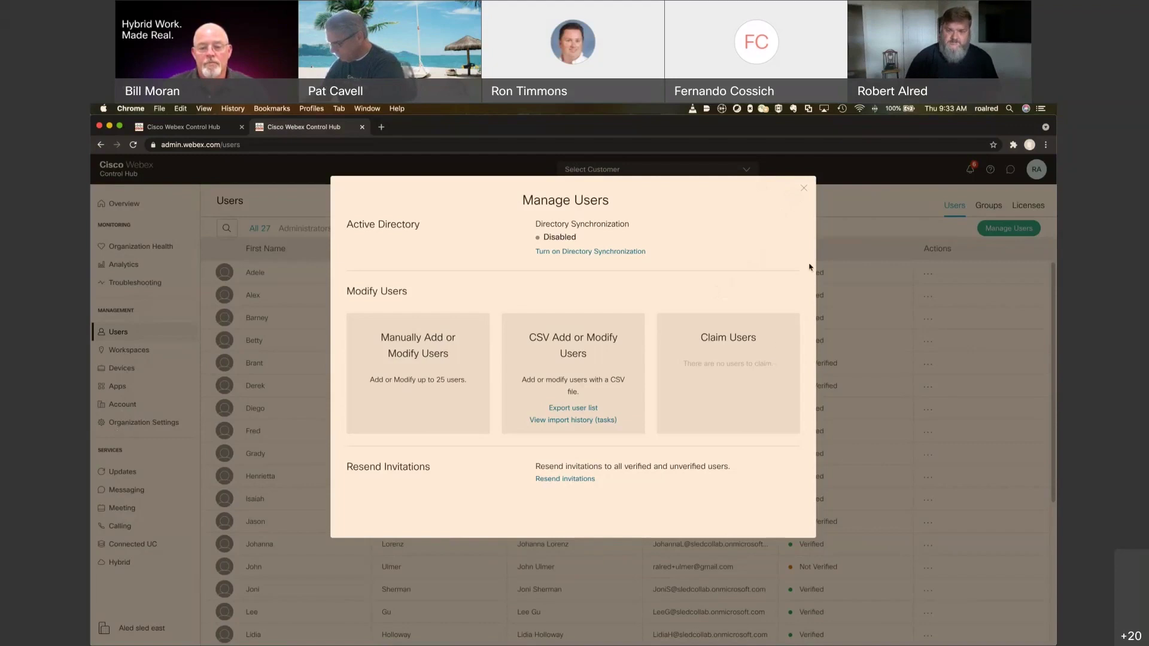
{"action": "left_click", "coordinate": [804, 188]}
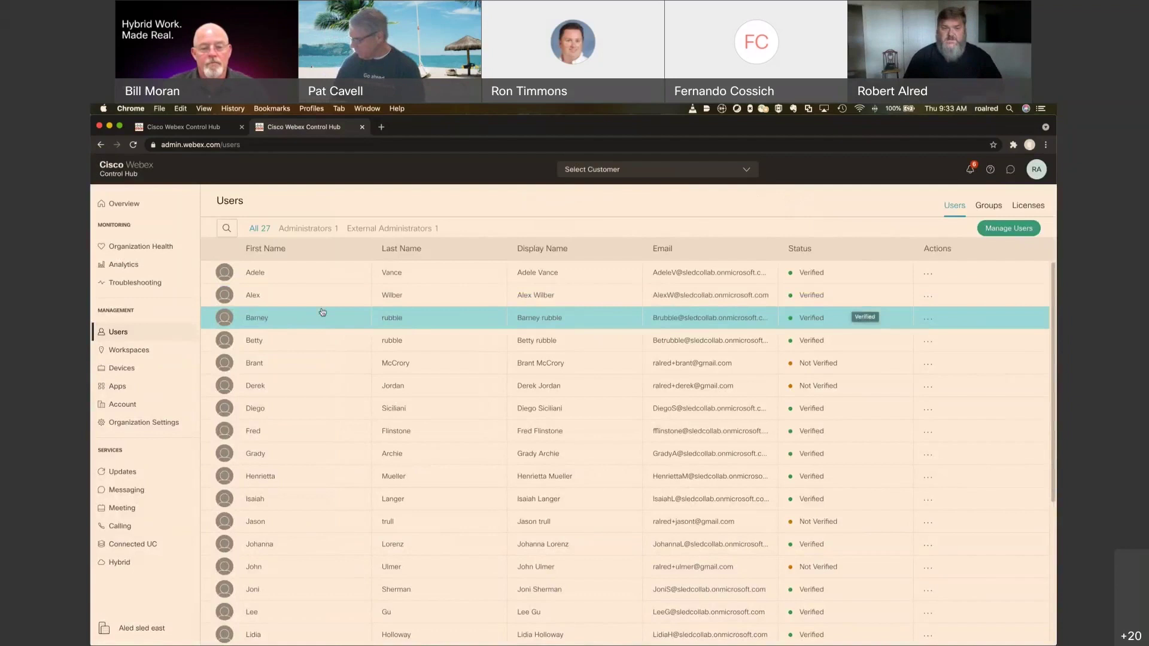
- Search the user list for the administrator's full name and view that user's calling settings
{"action": "left_click", "coordinate": [232, 229]}
{"action": "type", "text": "robert"}
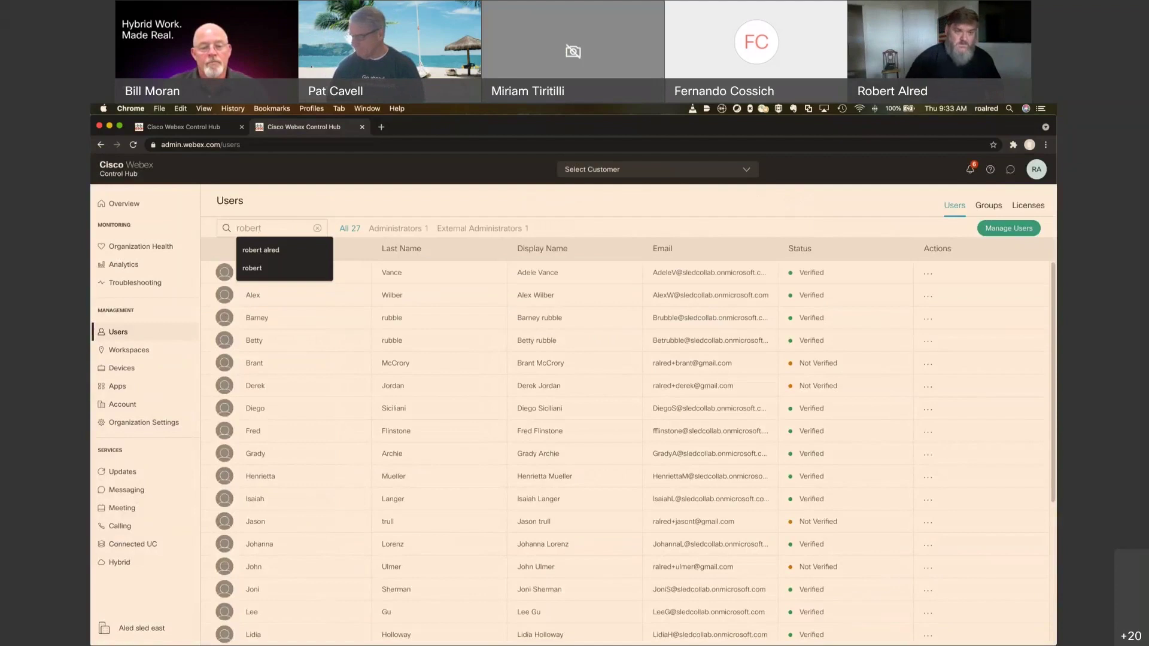
{"action": "left_click", "coordinate": [261, 250]}
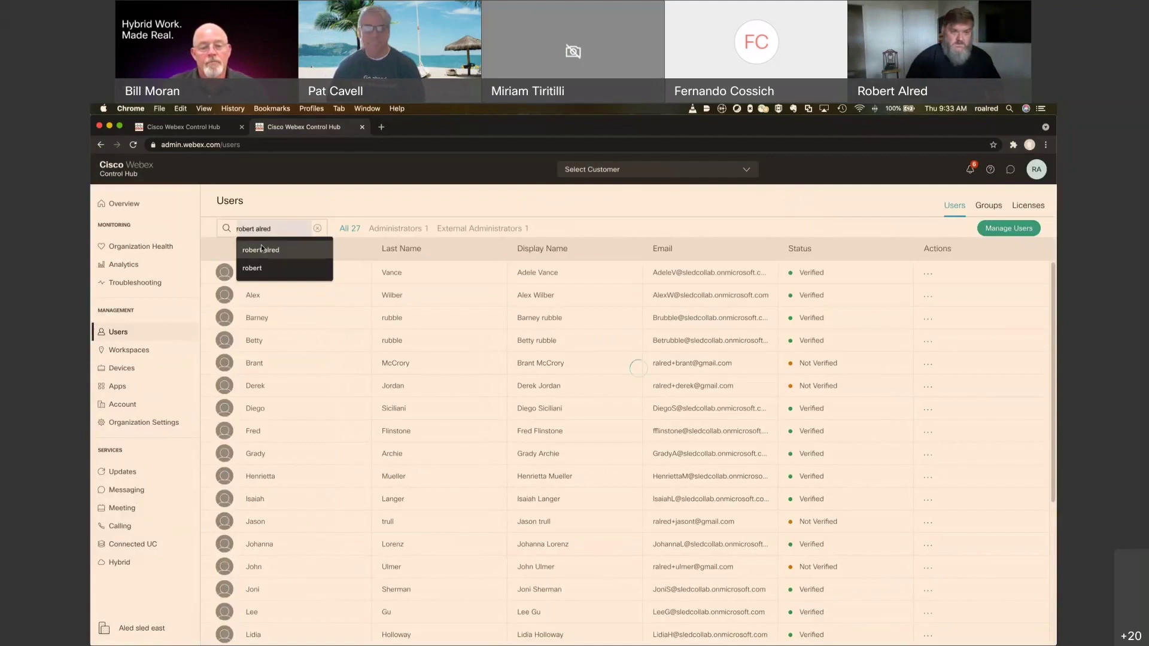
{"action": "left_click", "coordinate": [578, 276]}
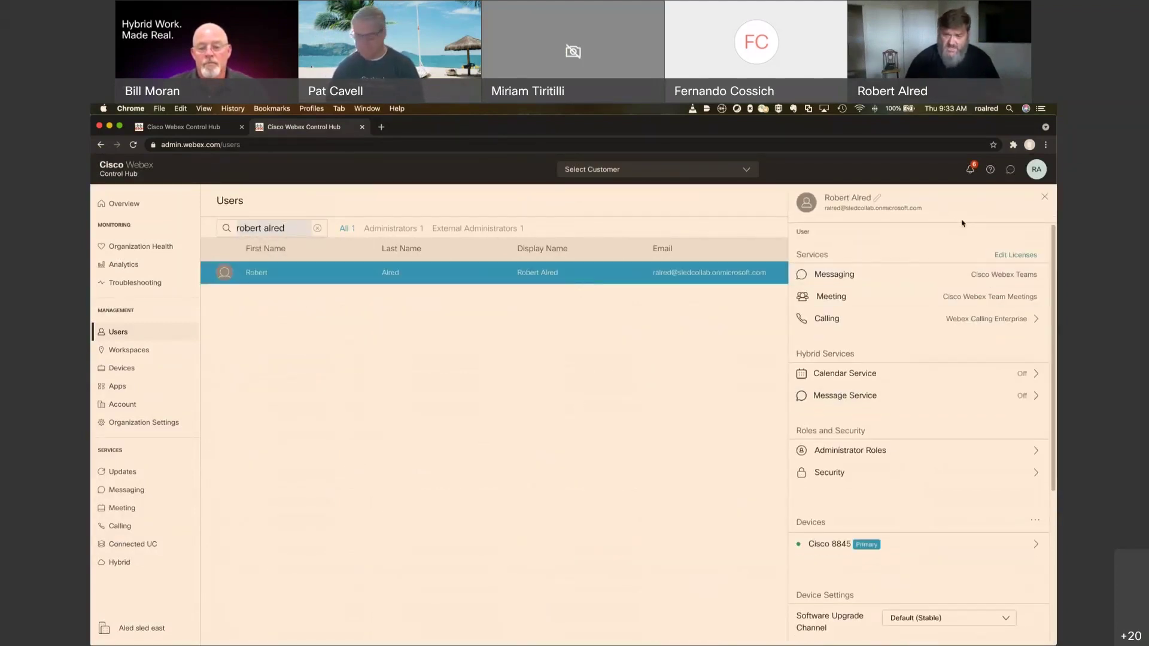
{"action": "left_click", "coordinate": [885, 325]}
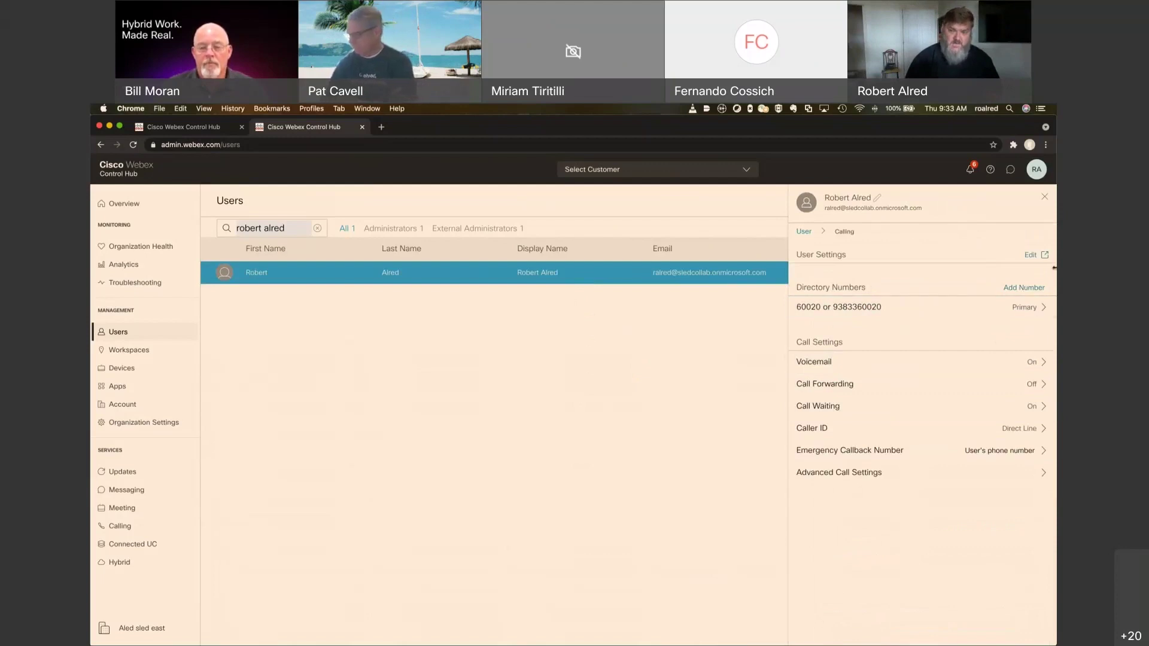
- Review the user's voicemail settings, try turning on new voicemail notification via email, and discard the change
{"action": "left_click", "coordinate": [863, 356]}
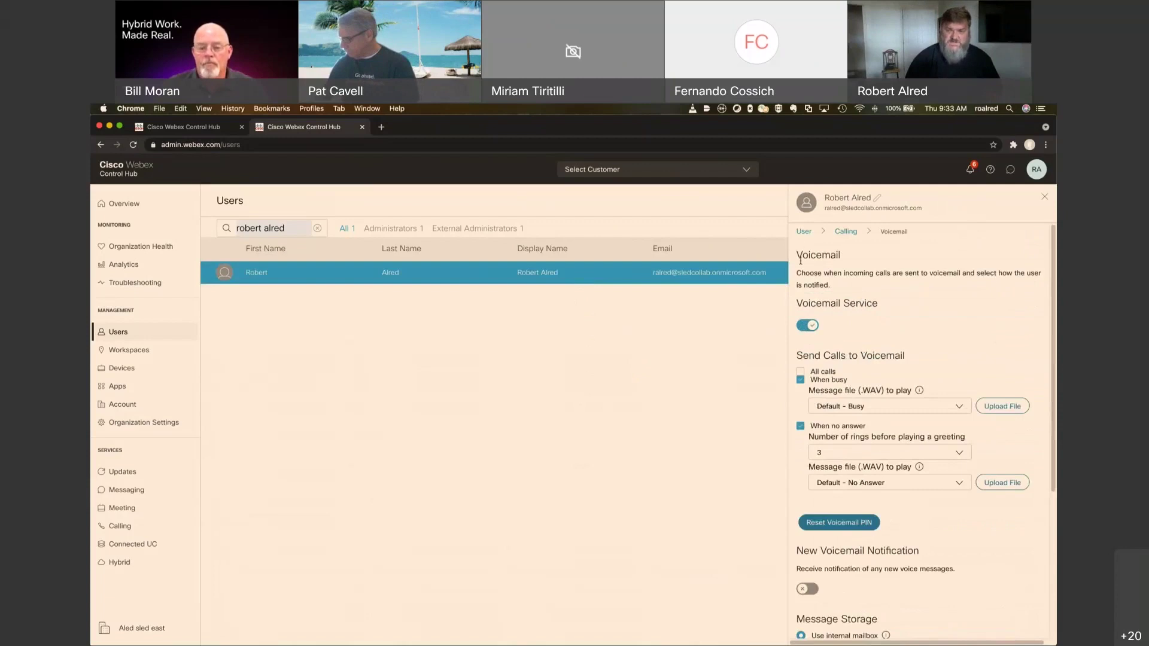
{"action": "scroll", "coordinate": [830, 342], "scroll_direction": "down", "scroll_amount": 5}
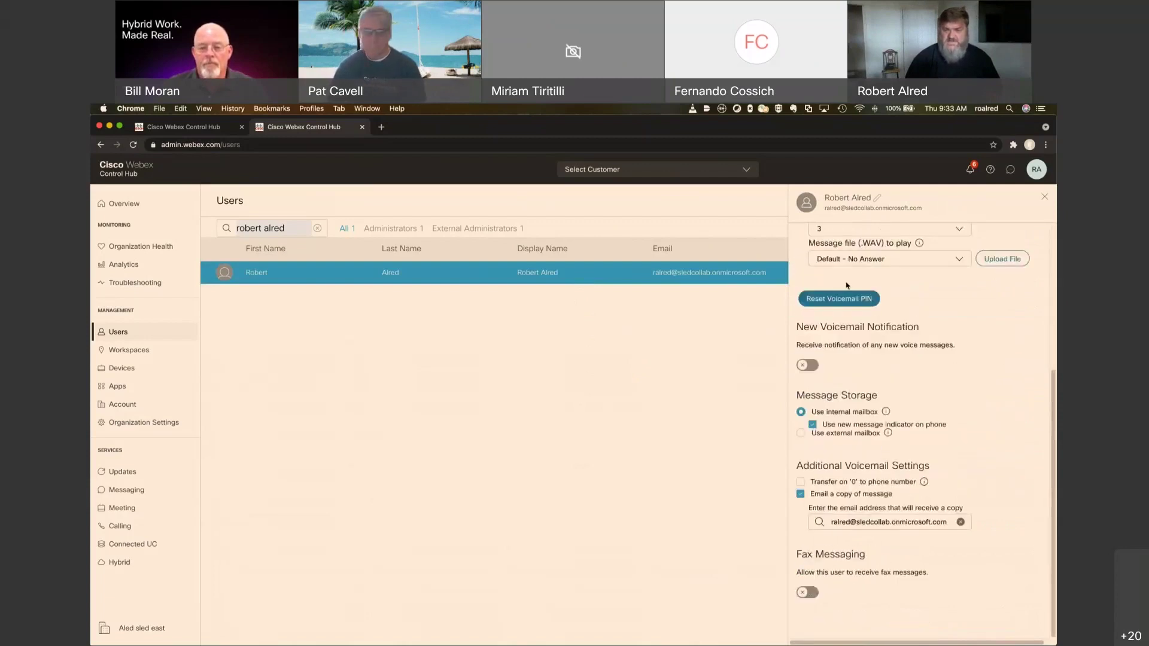
{"action": "left_click", "coordinate": [809, 365]}
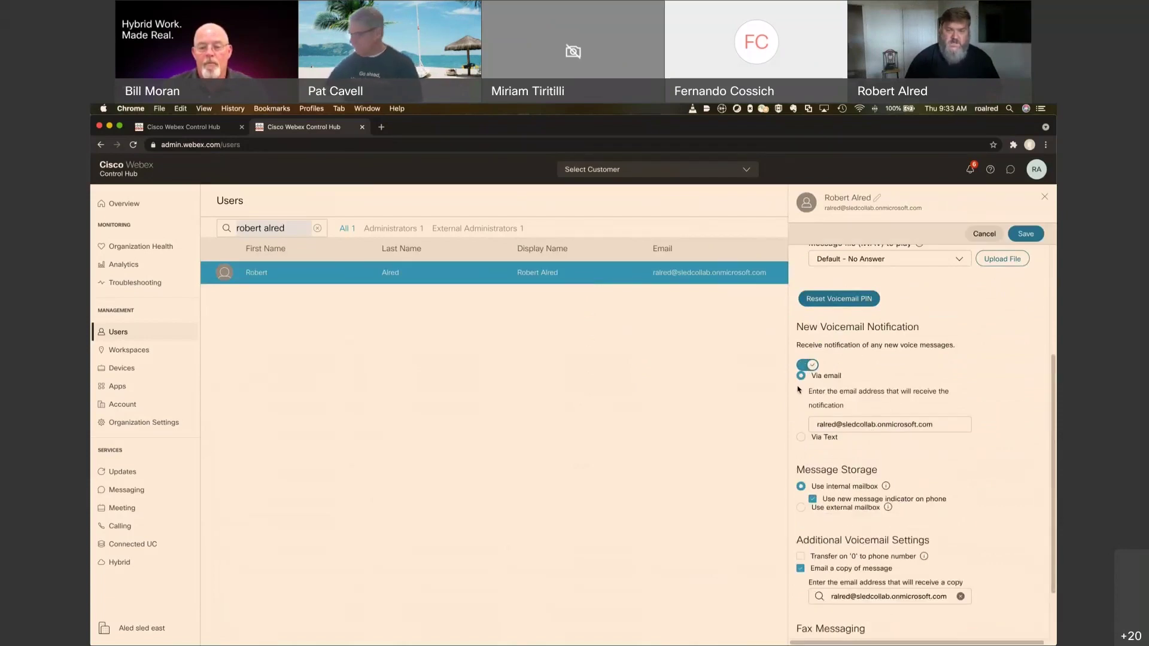
{"action": "left_click_drag", "start_coordinate": [937, 425], "coordinate": [843, 418]}
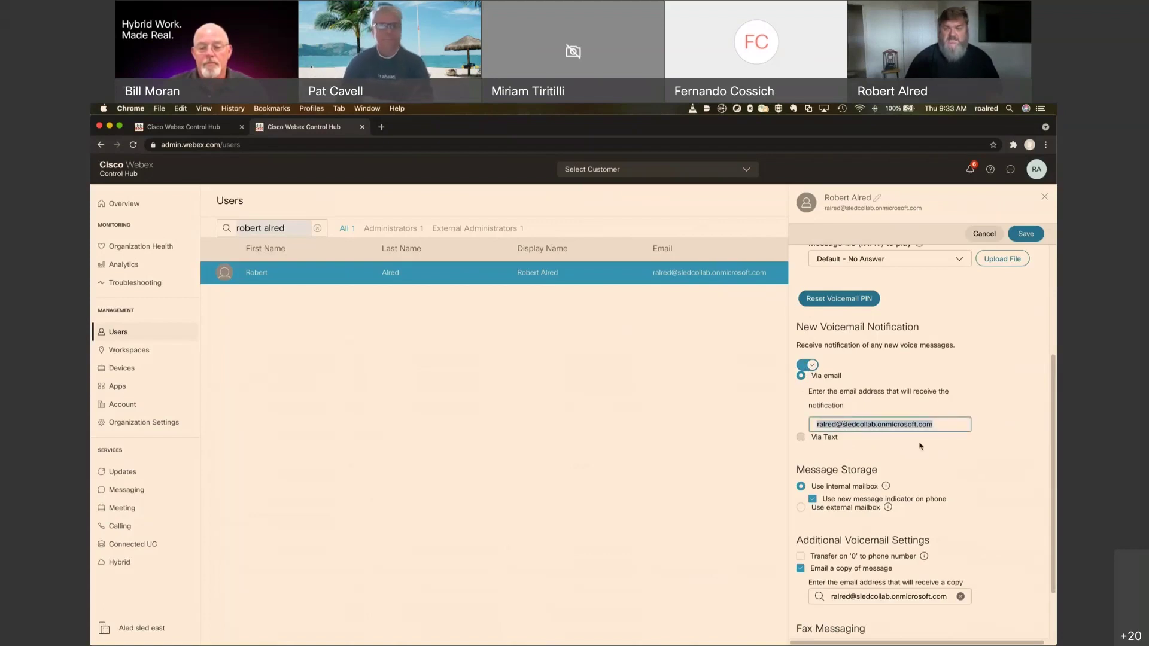
{"action": "scroll", "coordinate": [889, 430], "scroll_direction": "up", "scroll_amount": 2}
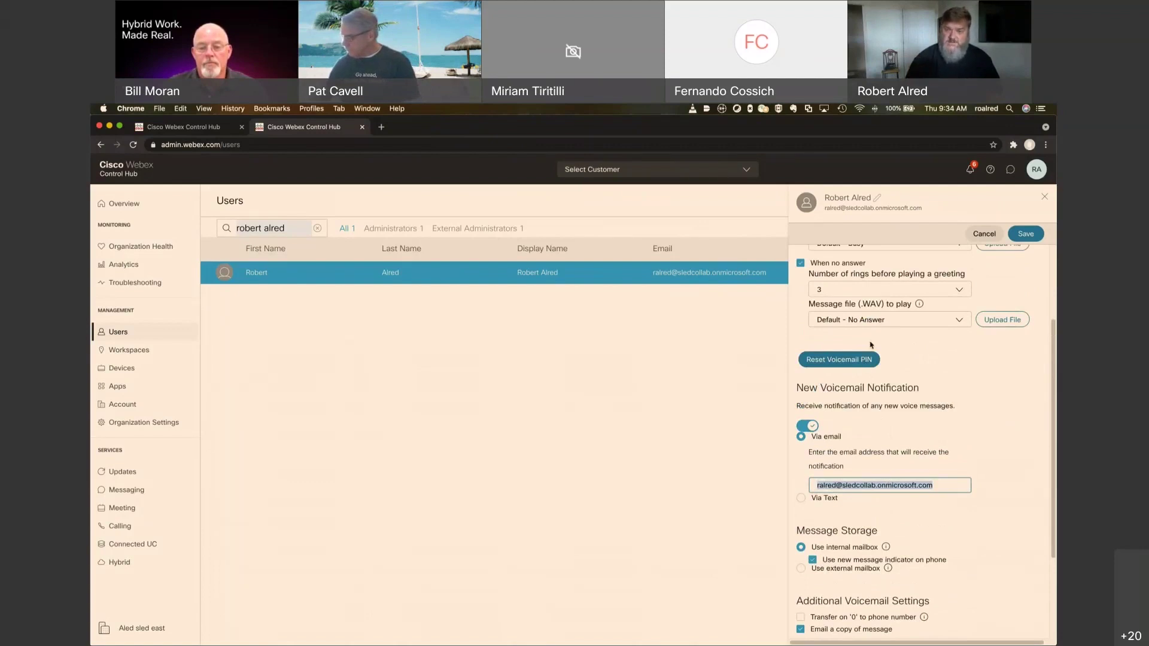
{"action": "scroll", "coordinate": [879, 355], "scroll_direction": "up", "scroll_amount": 3}
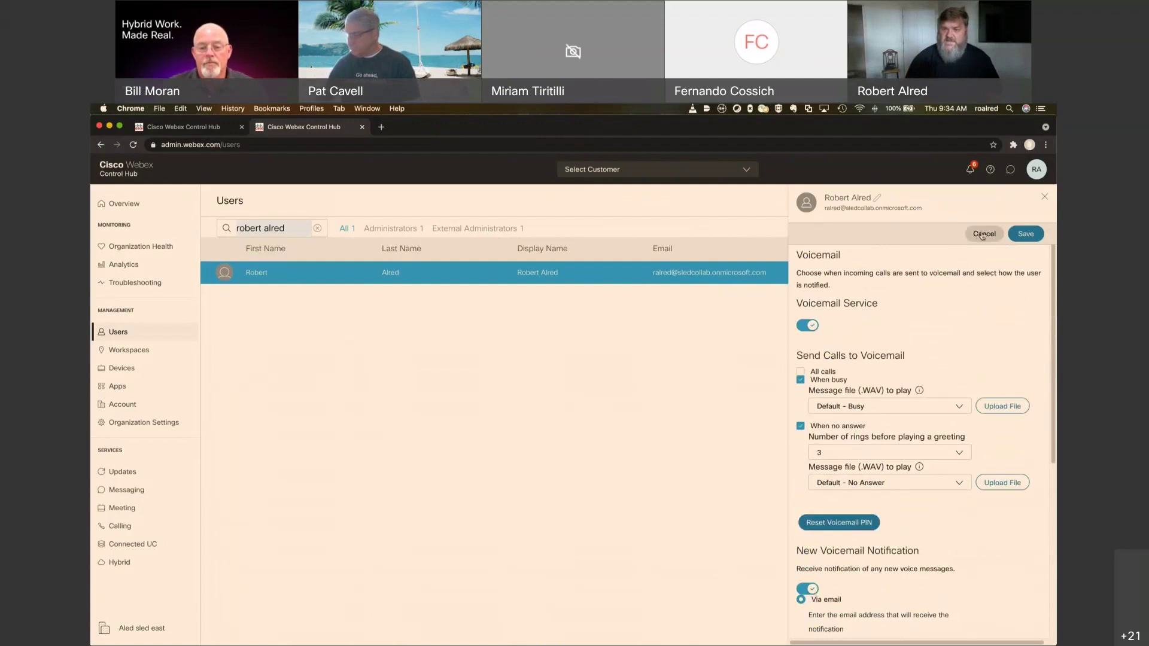
{"action": "left_click", "coordinate": [984, 234]}
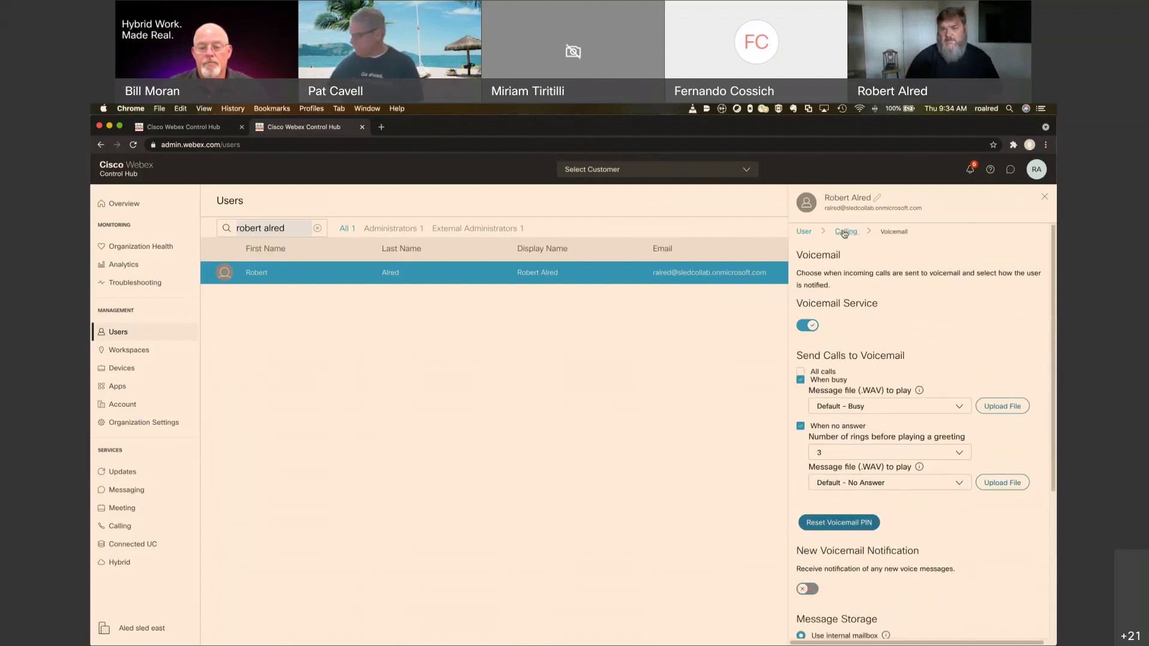
- Examine the user's outgoing call permissions in the advanced call settings, including the calling plan, location override and call types
{"action": "left_click", "coordinate": [846, 231]}
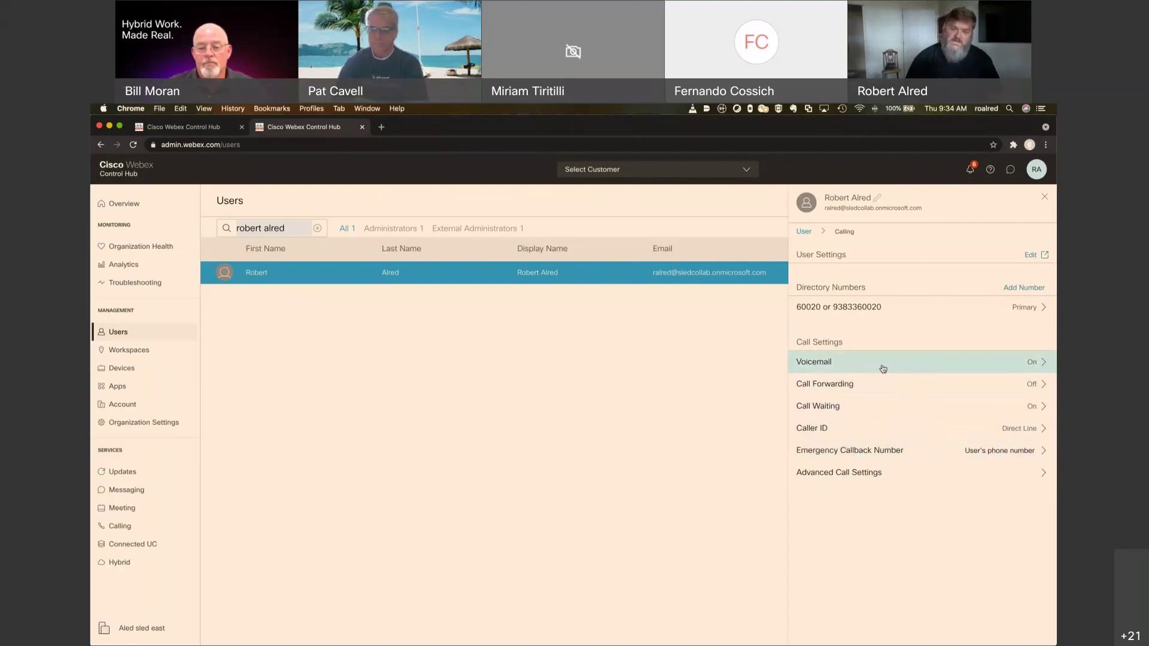
{"action": "left_click", "coordinate": [885, 477]}
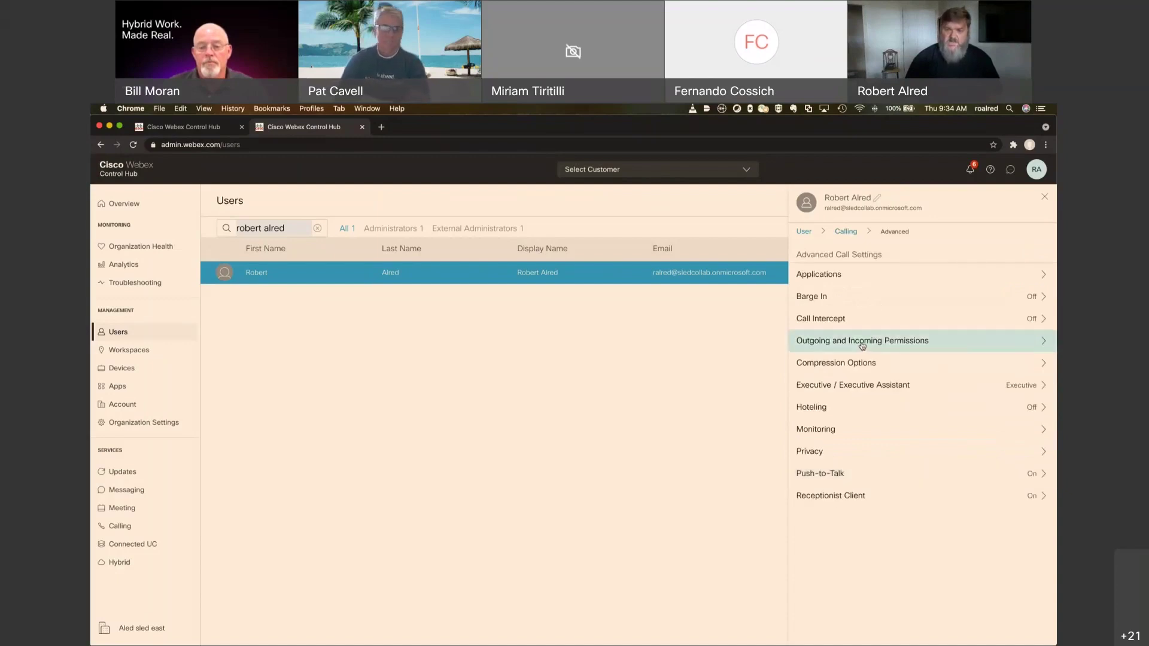
{"action": "left_click", "coordinate": [861, 345]}
{"action": "left_click", "coordinate": [847, 275]}
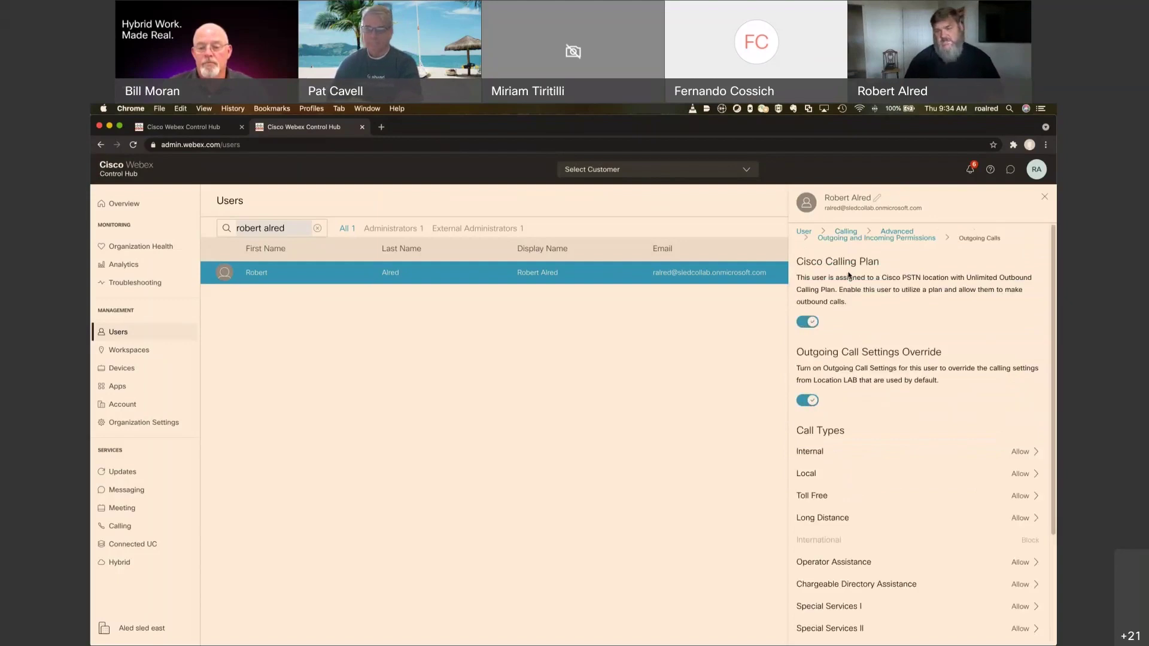
{"action": "scroll", "coordinate": [885, 332], "scroll_direction": "down", "scroll_amount": 3}
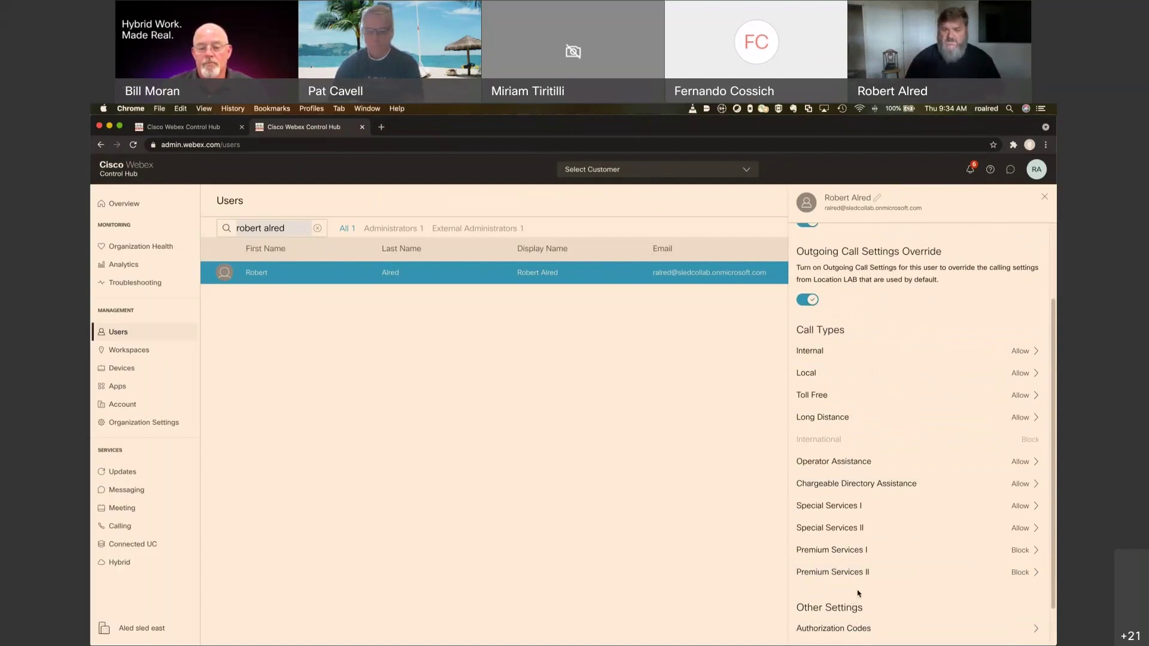
{"action": "scroll", "coordinate": [859, 587], "scroll_direction": "down", "scroll_amount": 1}
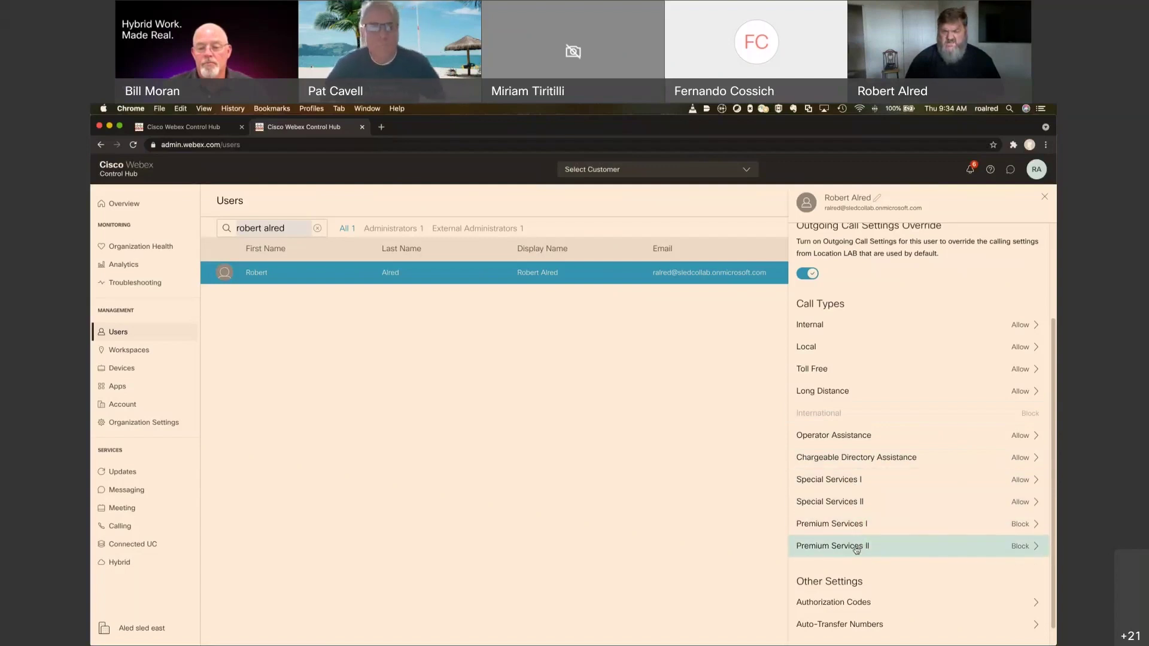
{"action": "scroll", "coordinate": [849, 544], "scroll_direction": "down", "scroll_amount": 1}
{"action": "scroll", "coordinate": [849, 548], "scroll_direction": "up", "scroll_amount": 3}
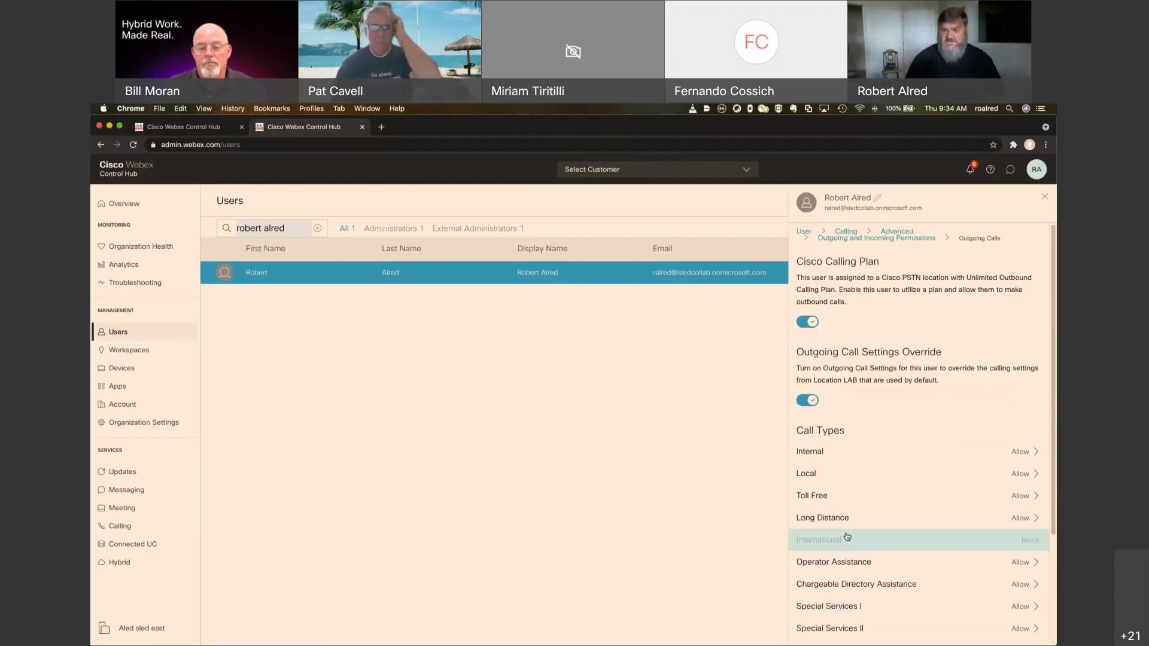
{"action": "left_click", "coordinate": [897, 232]}
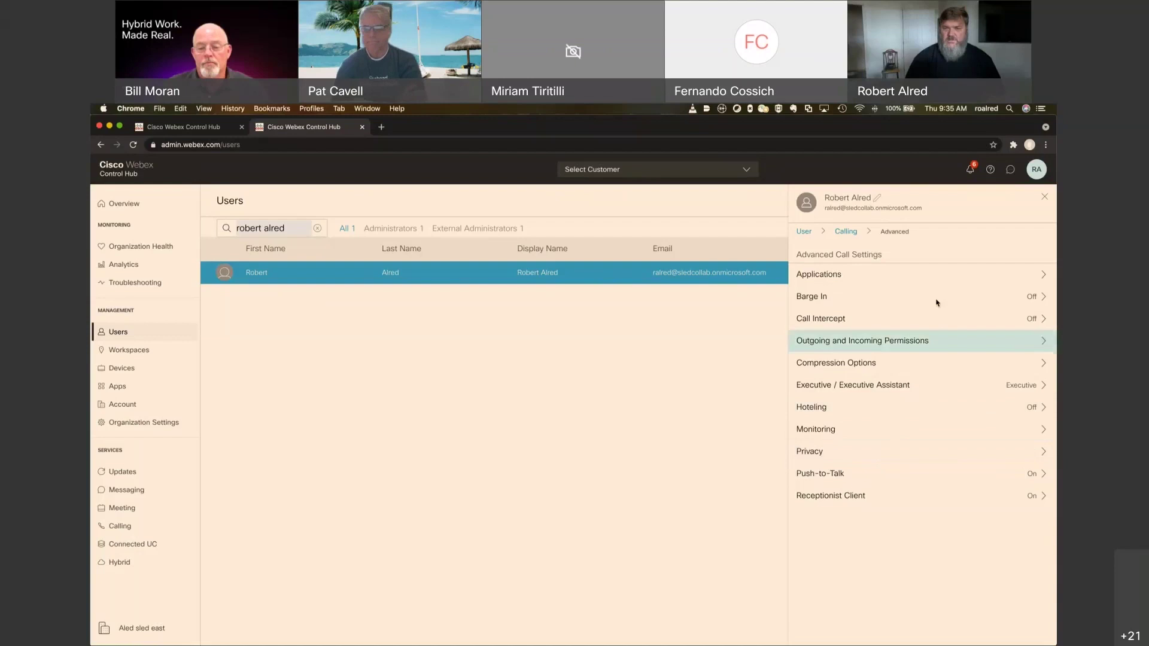
- Return to the user's overview and inspect the assigned Cisco 8845 phone's tags, actions, network details and line settings
{"action": "left_click", "coordinate": [852, 233]}
{"action": "left_click", "coordinate": [804, 233]}
{"action": "scroll", "coordinate": [863, 538], "scroll_direction": "down", "scroll_amount": 1}
{"action": "left_click", "coordinate": [864, 533]}
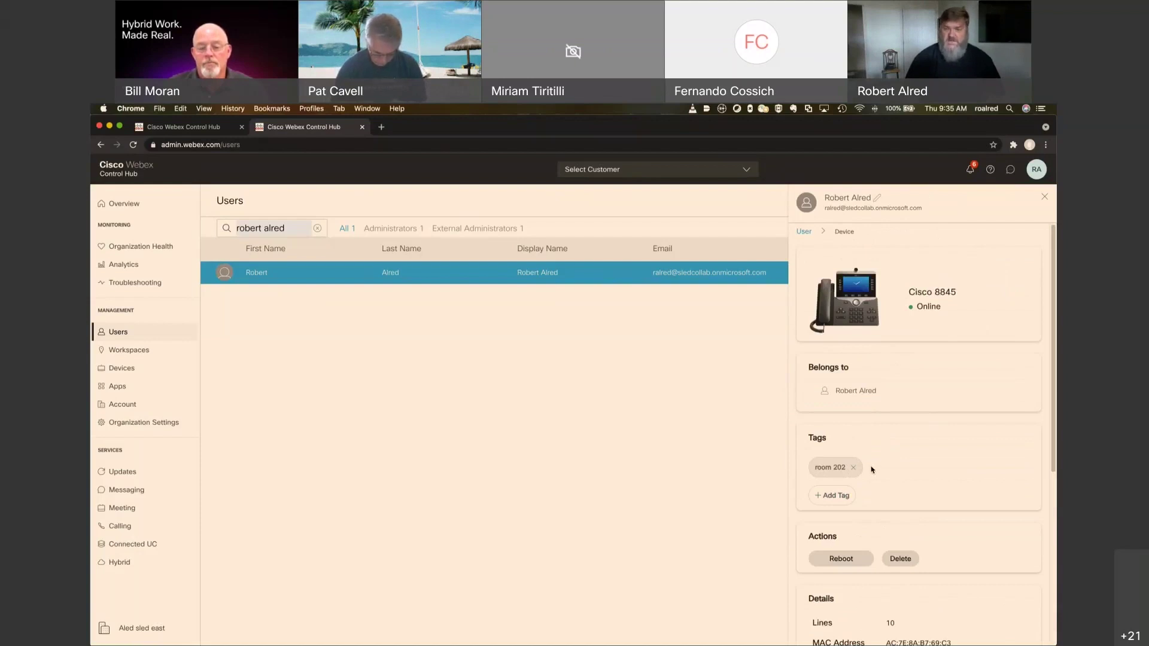
{"action": "scroll", "coordinate": [871, 469], "scroll_direction": "down", "scroll_amount": 5}
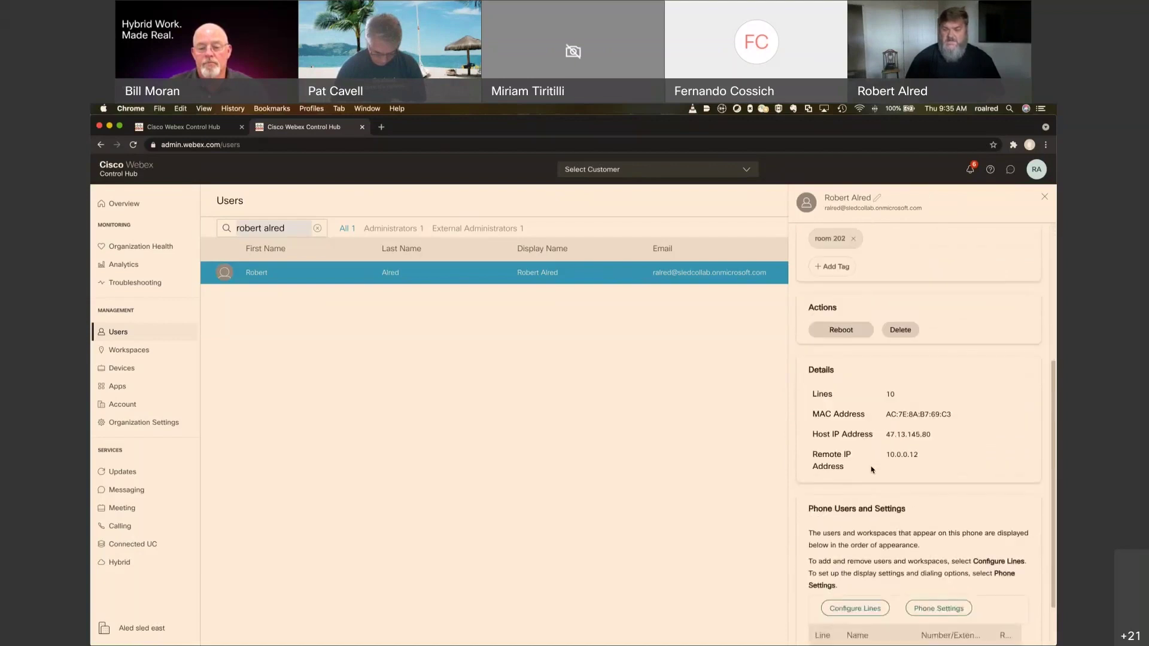
{"action": "scroll", "coordinate": [872, 470], "scroll_direction": "down", "scroll_amount": 1}
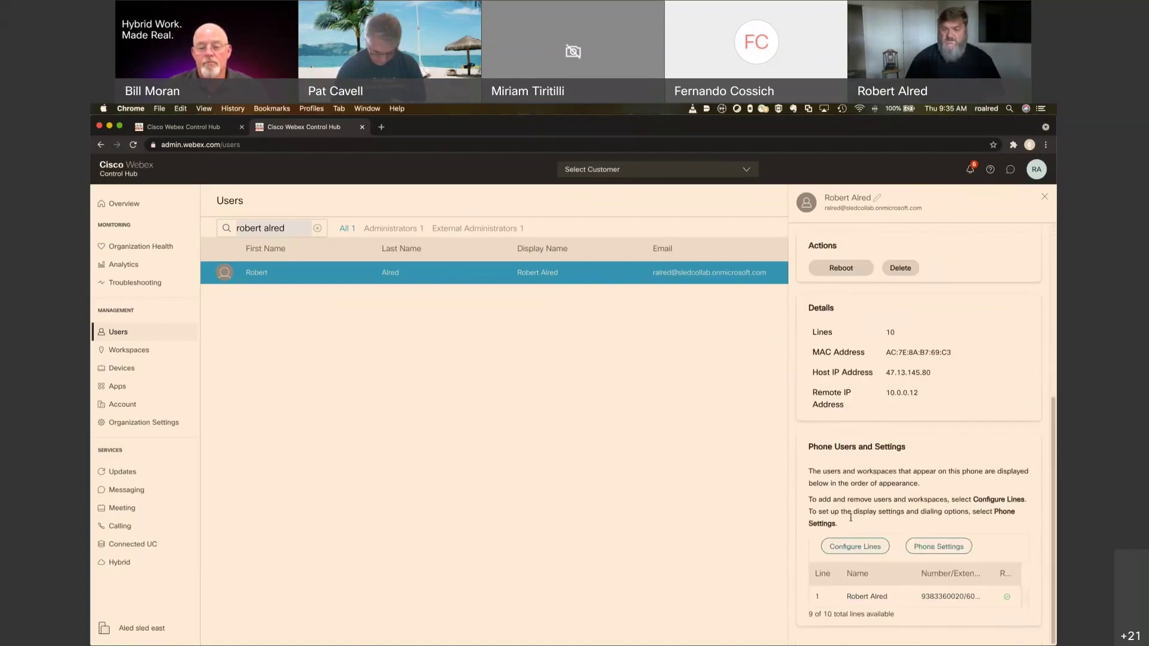
{"action": "left_click", "coordinate": [853, 546]}
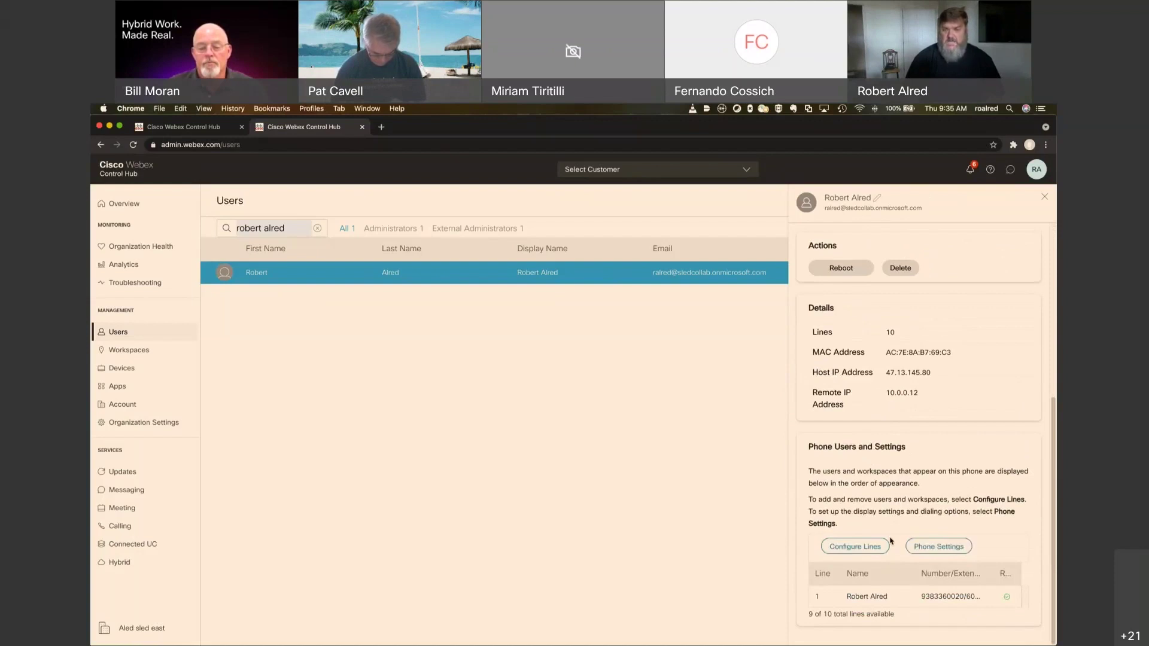
{"action": "scroll", "coordinate": [890, 538], "scroll_direction": "up", "scroll_amount": 5}
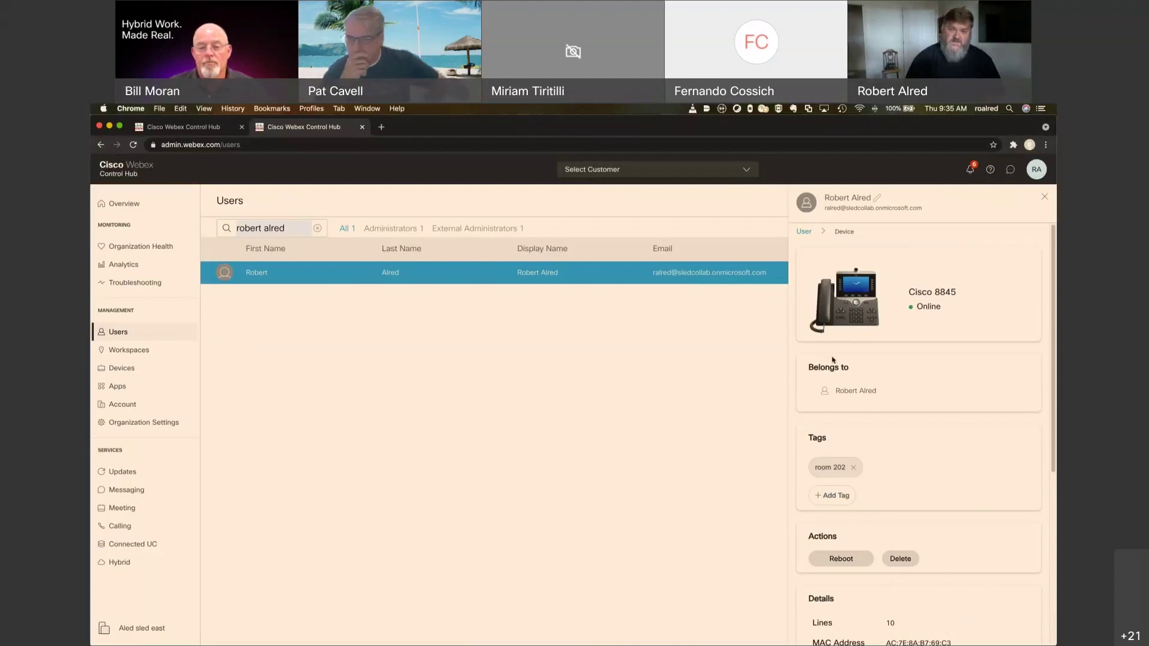
{"action": "scroll", "coordinate": [838, 407], "scroll_direction": "down", "scroll_amount": 5}
{"action": "scroll", "coordinate": [867, 403], "scroll_direction": "up", "scroll_amount": 5}
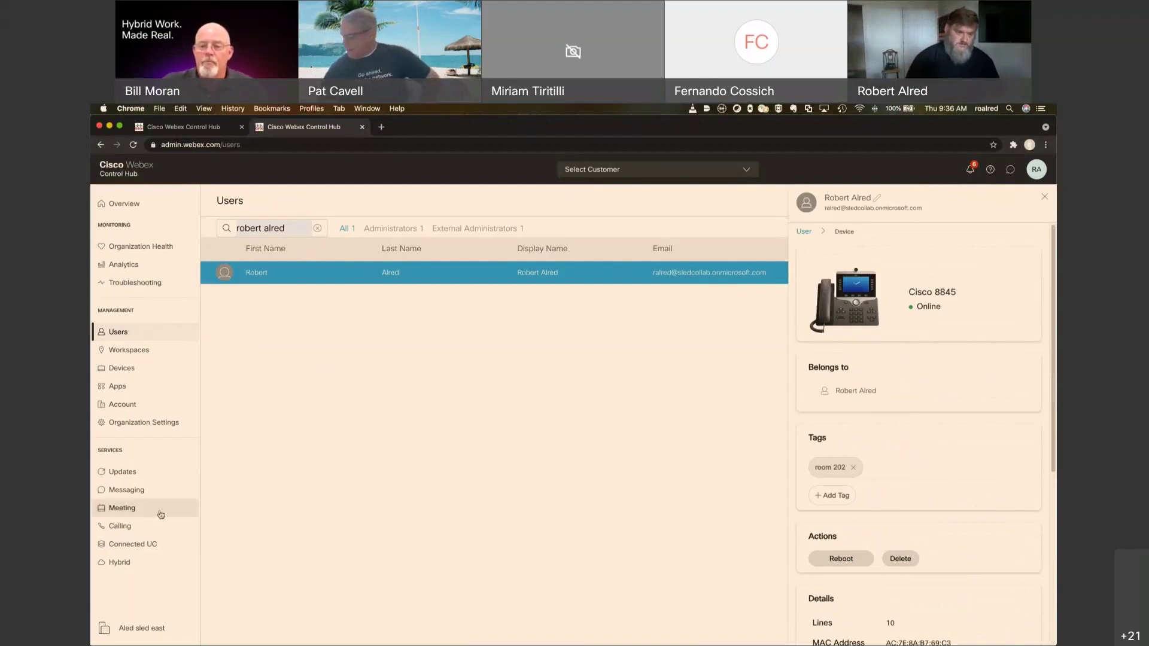
- Look through the organization's calling numbers and device list, and view the details of the "conference room" workspace
{"action": "left_click", "coordinate": [130, 521]}
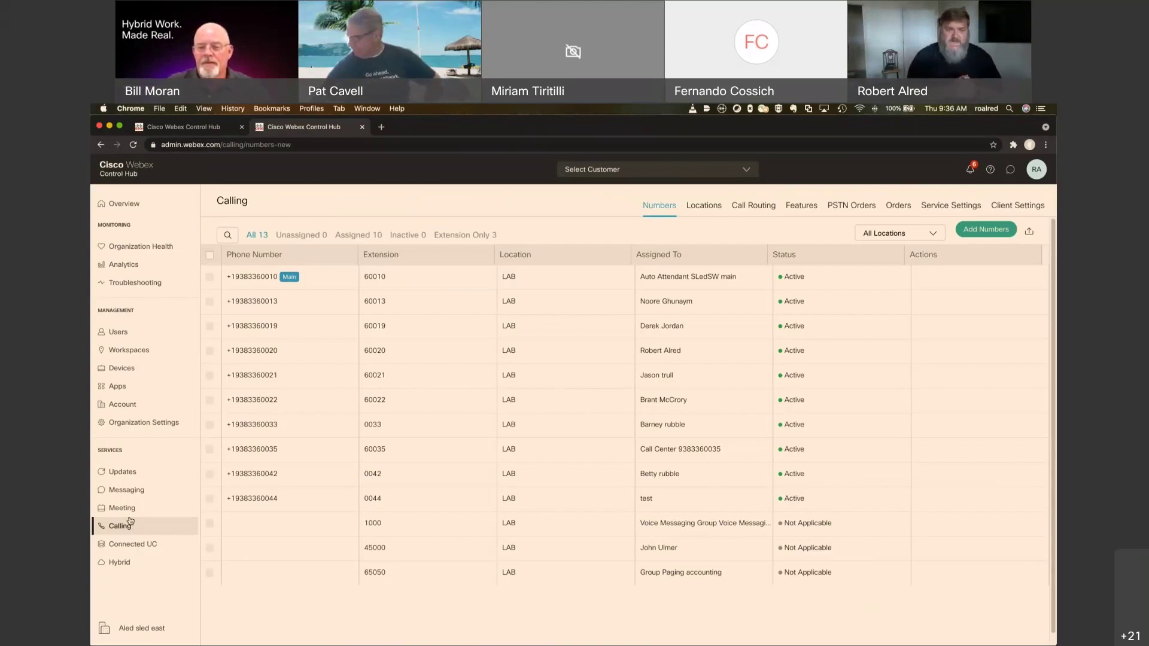
{"action": "left_click", "coordinate": [158, 365]}
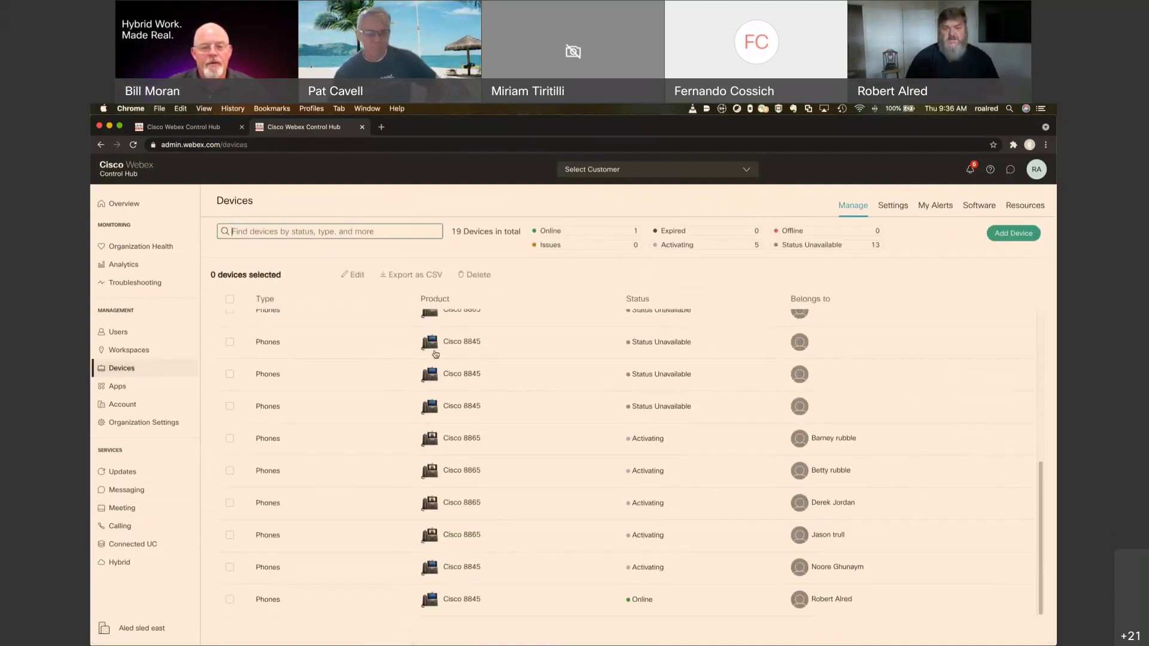
{"action": "left_click", "coordinate": [157, 353]}
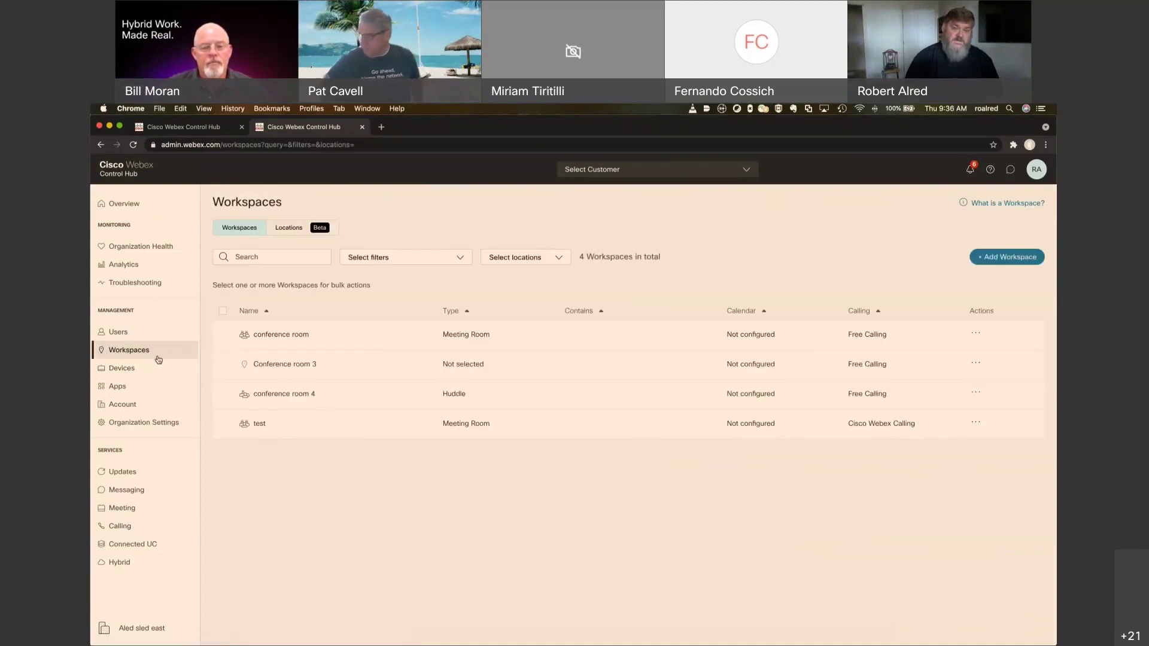
{"action": "left_click", "coordinate": [274, 333]}
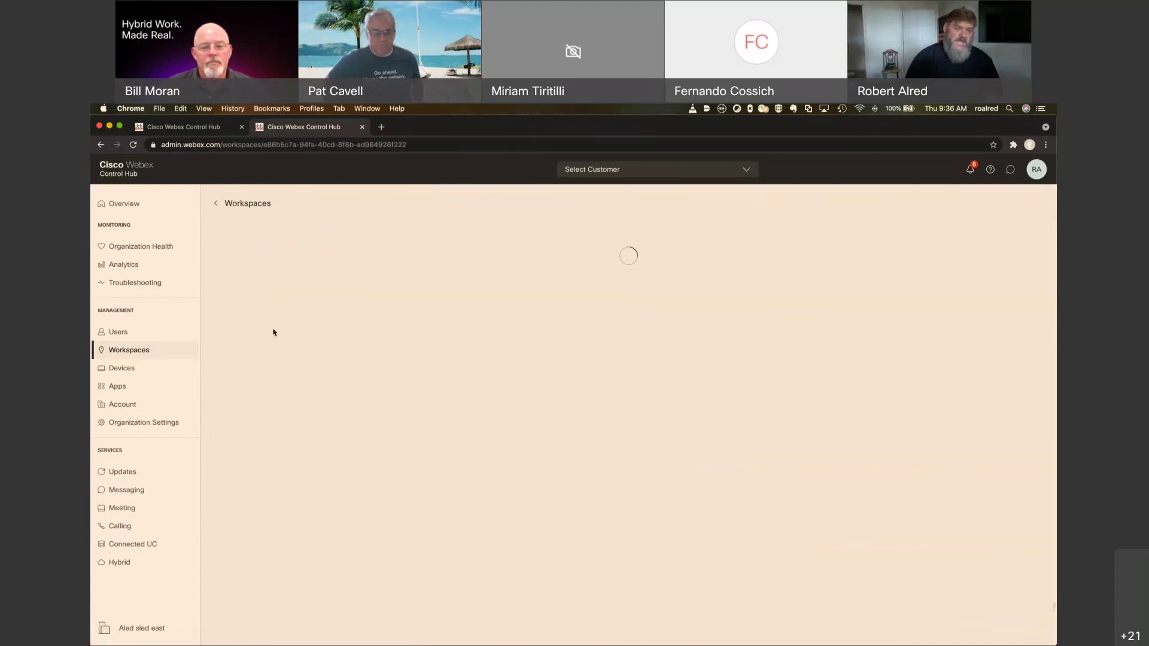
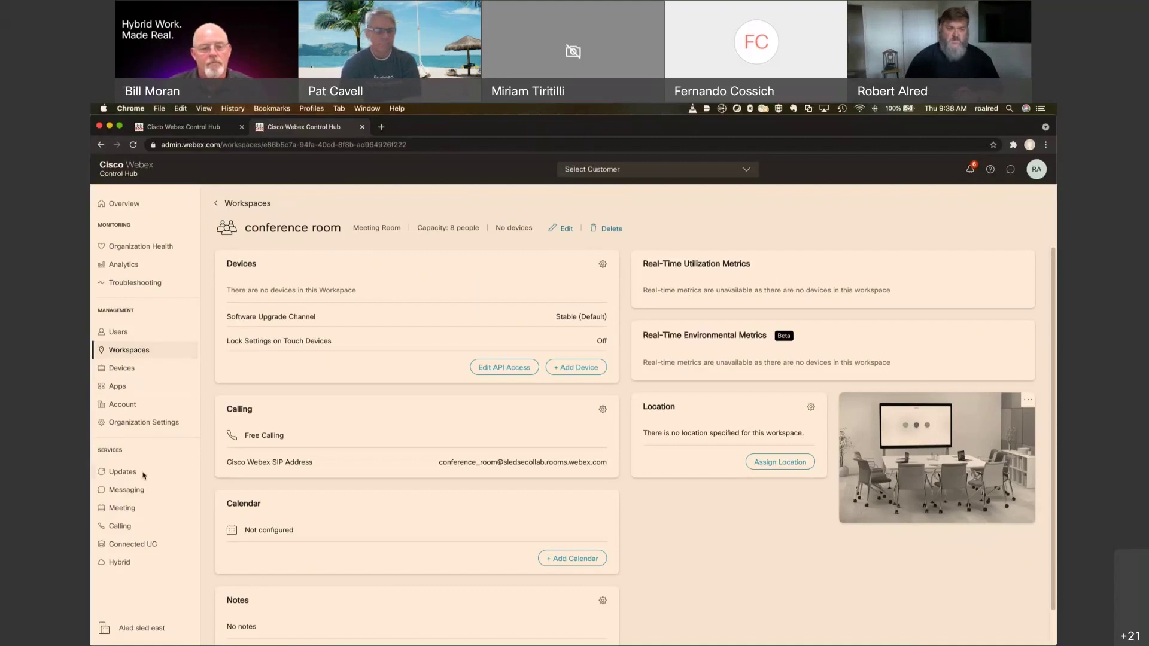
- Review the LAB calling location's settings and its custom phone settings, and close both without making changes
{"action": "left_click", "coordinate": [122, 526]}
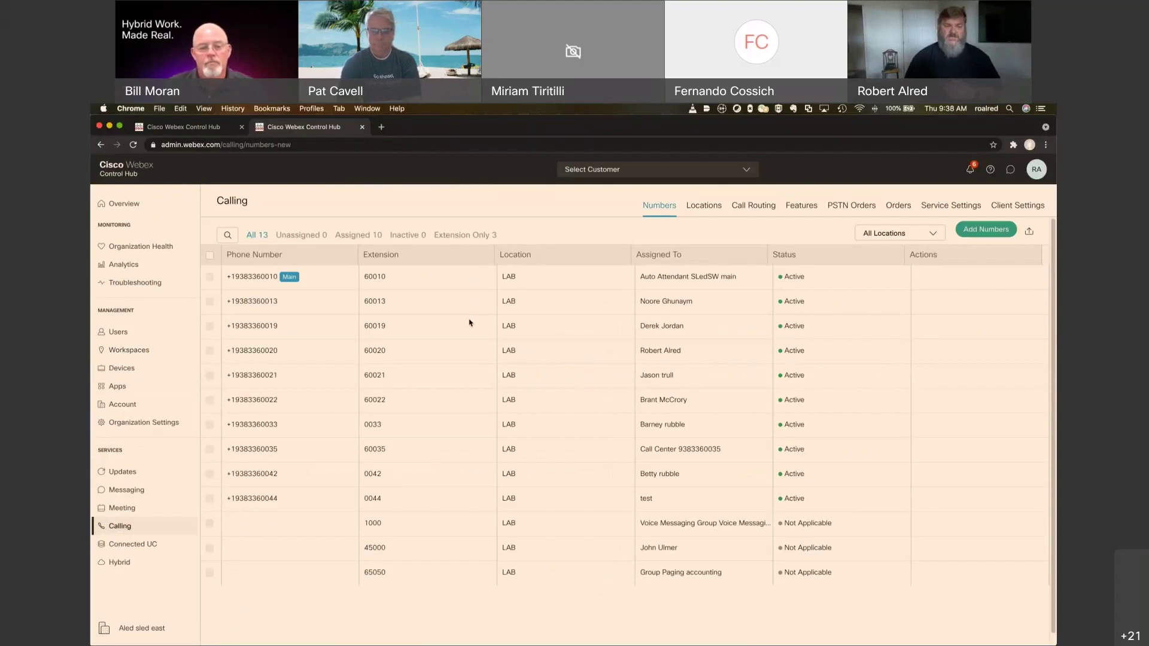
{"action": "left_click", "coordinate": [694, 207]}
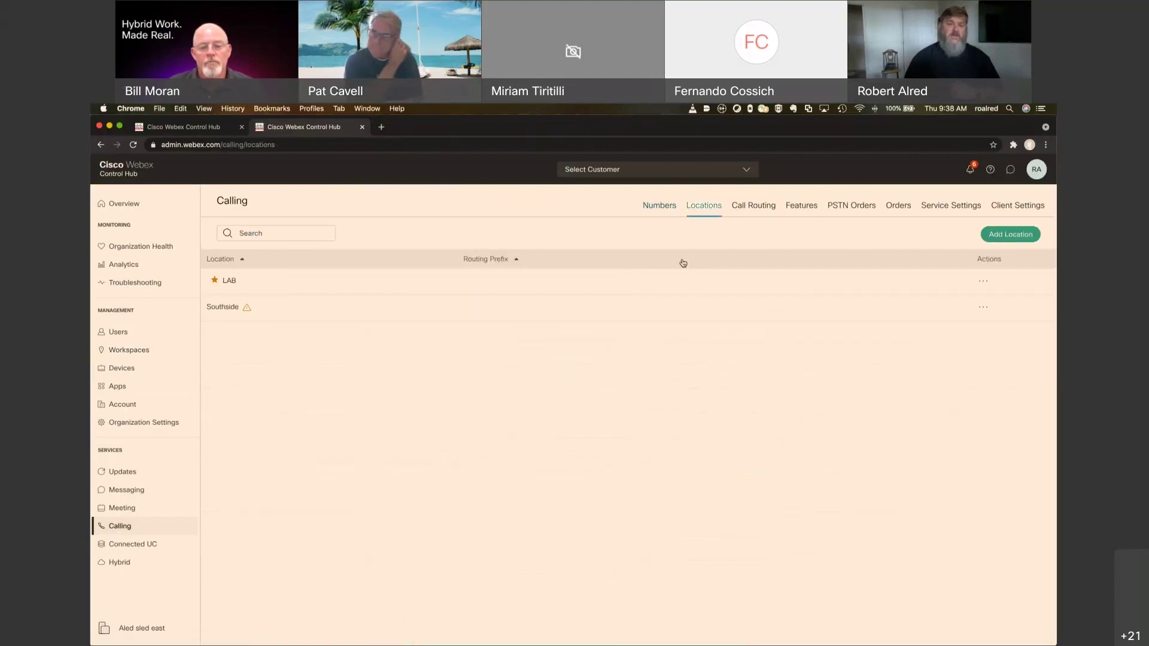
{"action": "left_click", "coordinate": [653, 281]}
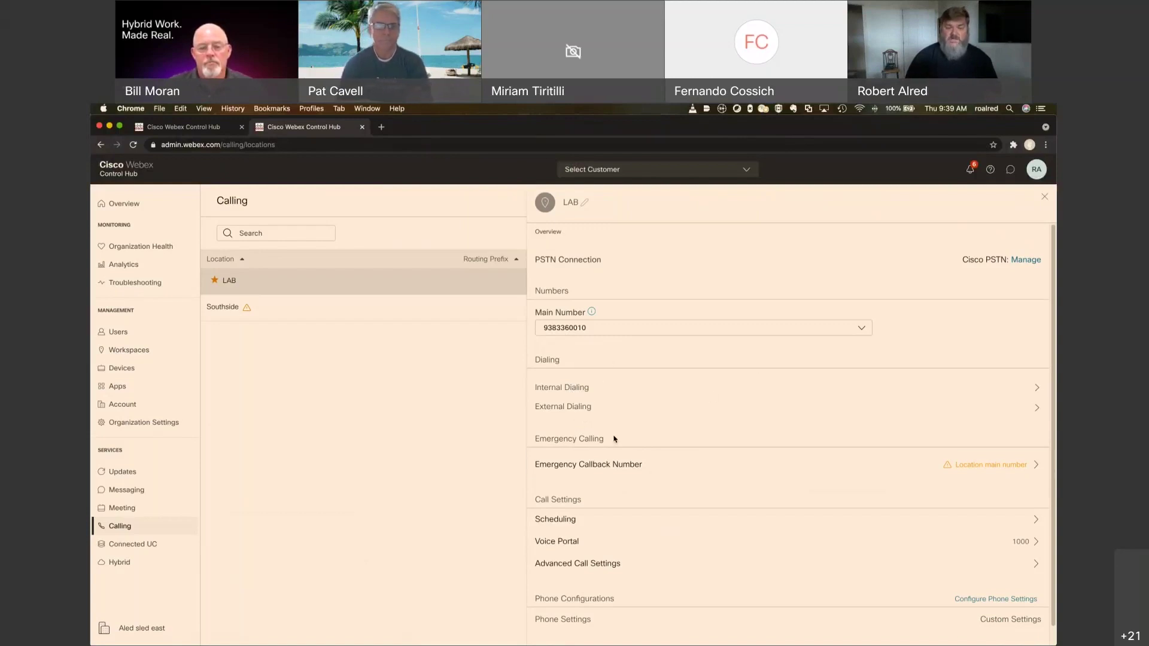
{"action": "scroll", "coordinate": [614, 439], "scroll_direction": "down", "scroll_amount": 1}
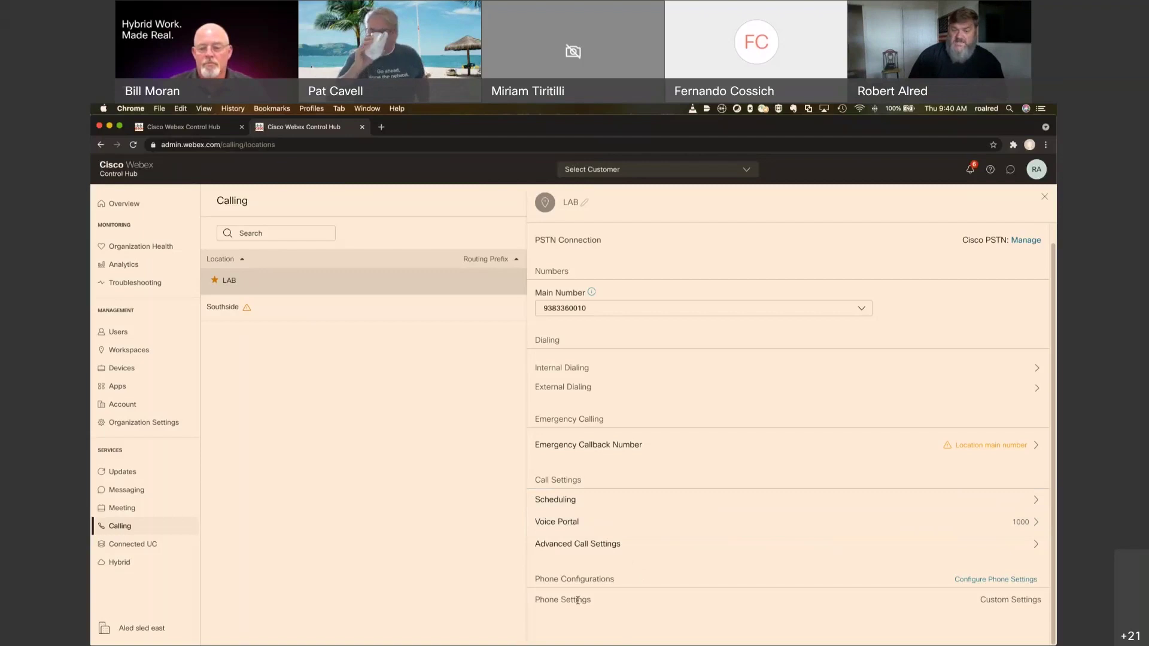
{"action": "left_click", "coordinate": [982, 579]}
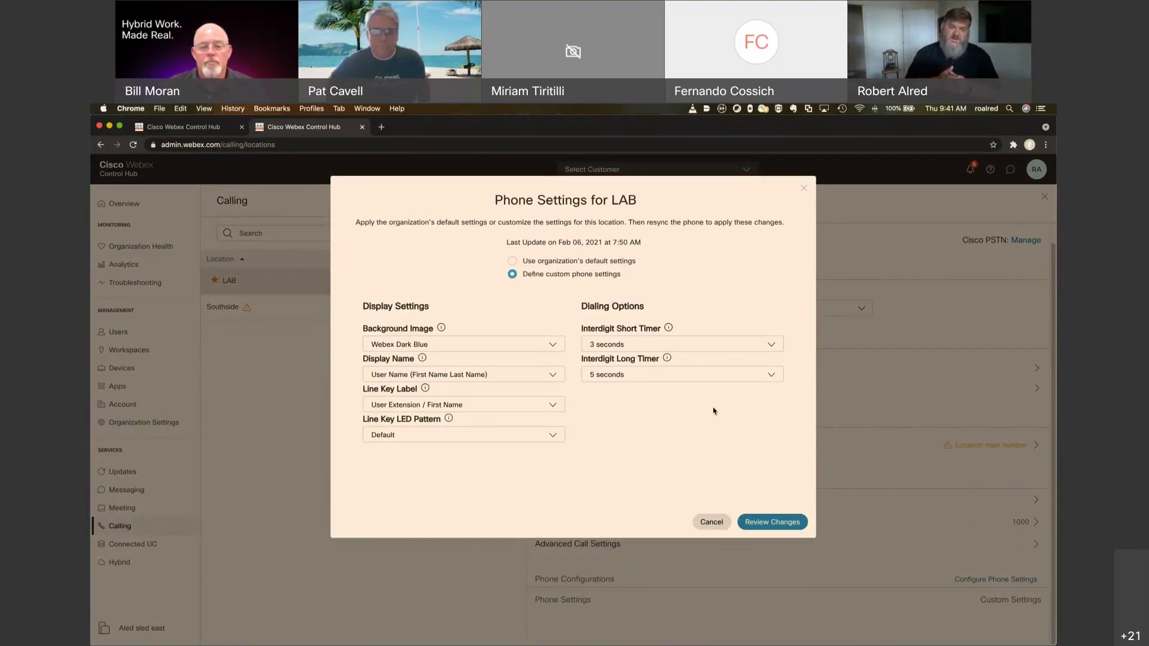
{"action": "left_click", "coordinate": [713, 521]}
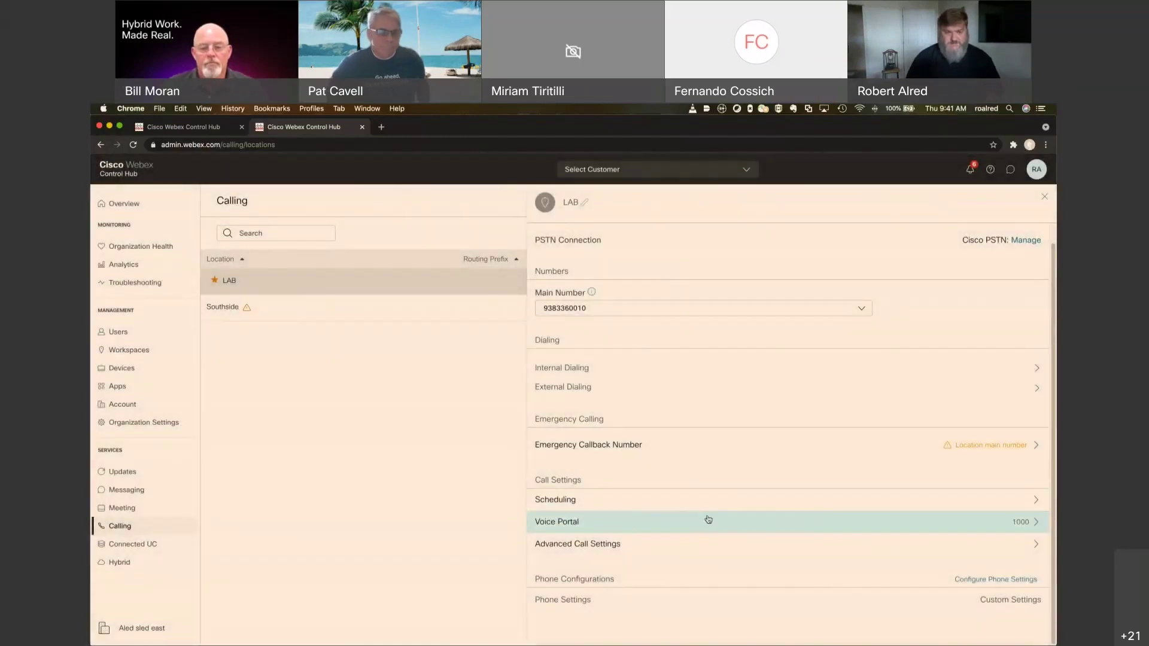
{"action": "left_click", "coordinate": [1044, 196]}
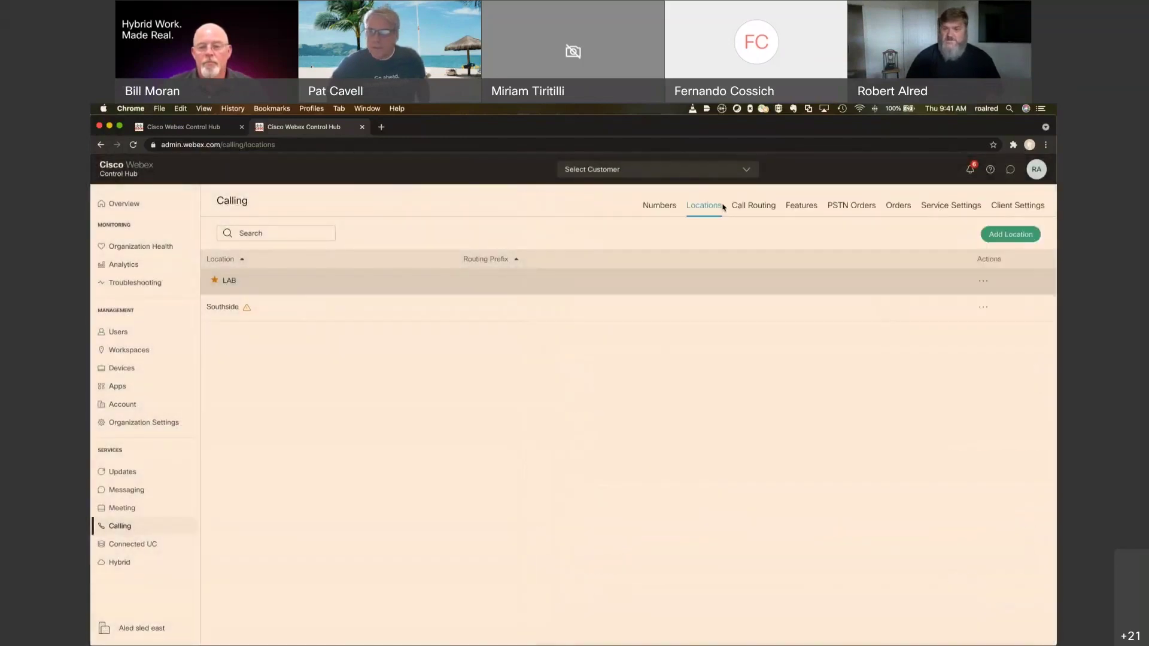
- View the calling features and examine the business hours menu of the SLedSW main auto attendant
{"action": "left_click", "coordinate": [798, 206]}
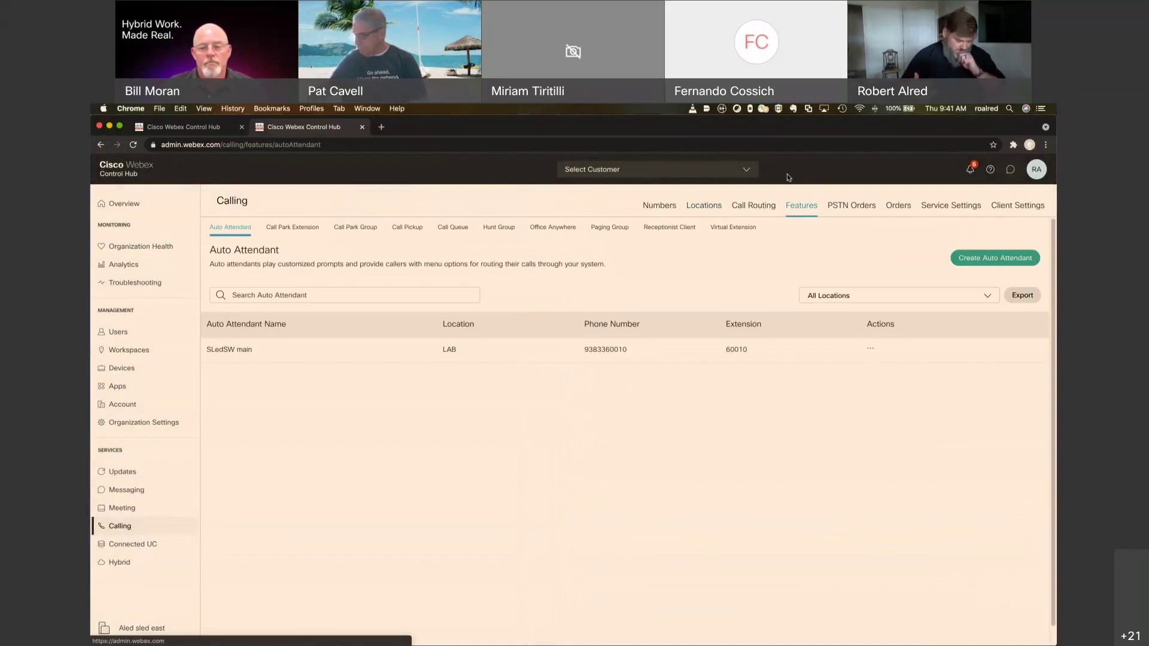
{"action": "left_click", "coordinate": [382, 355]}
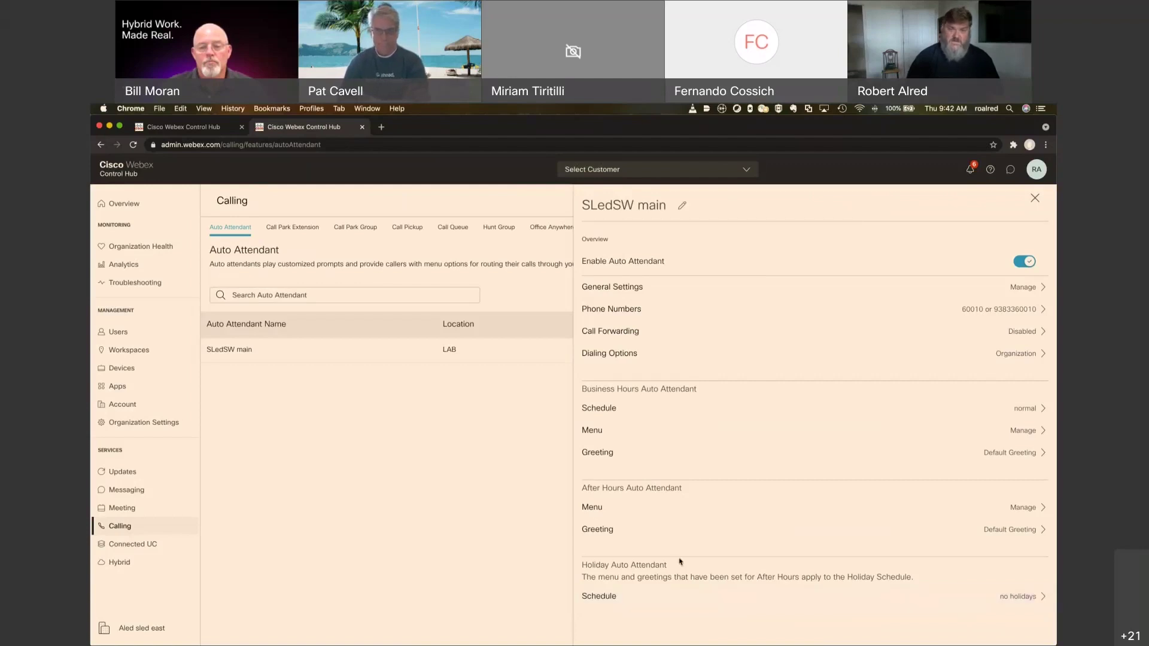
{"action": "left_click", "coordinate": [667, 426]}
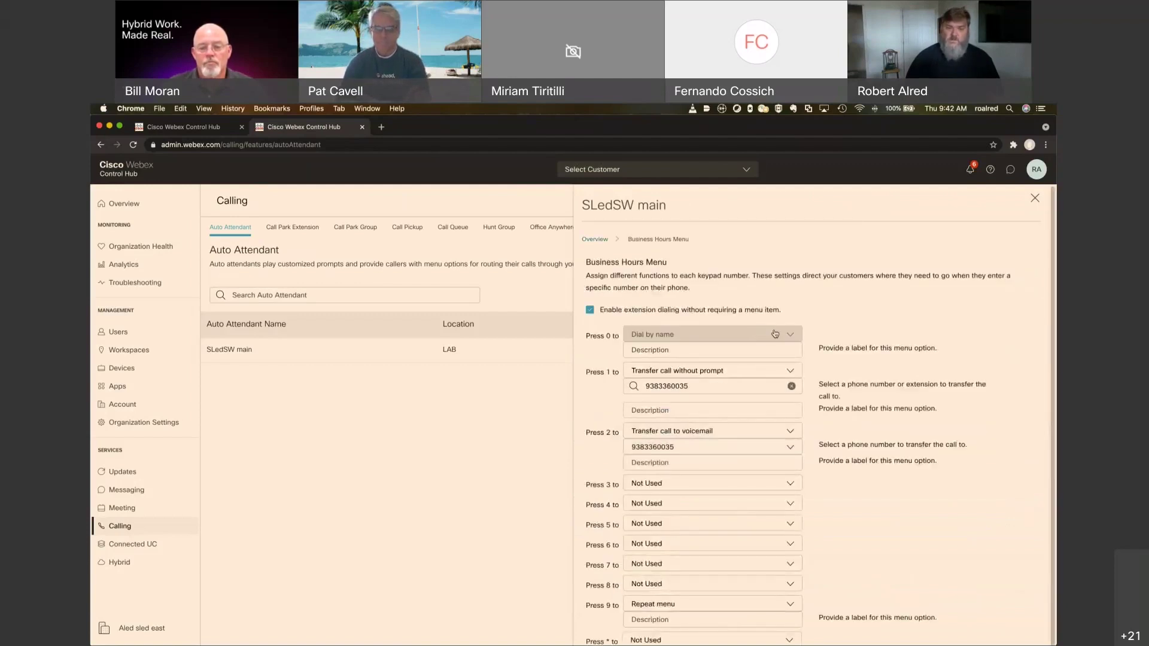
- Try routing key 0 of the business hours menu to a user with "Transfer call without prompt", and close the menu without saving
{"action": "left_click", "coordinate": [781, 339]}
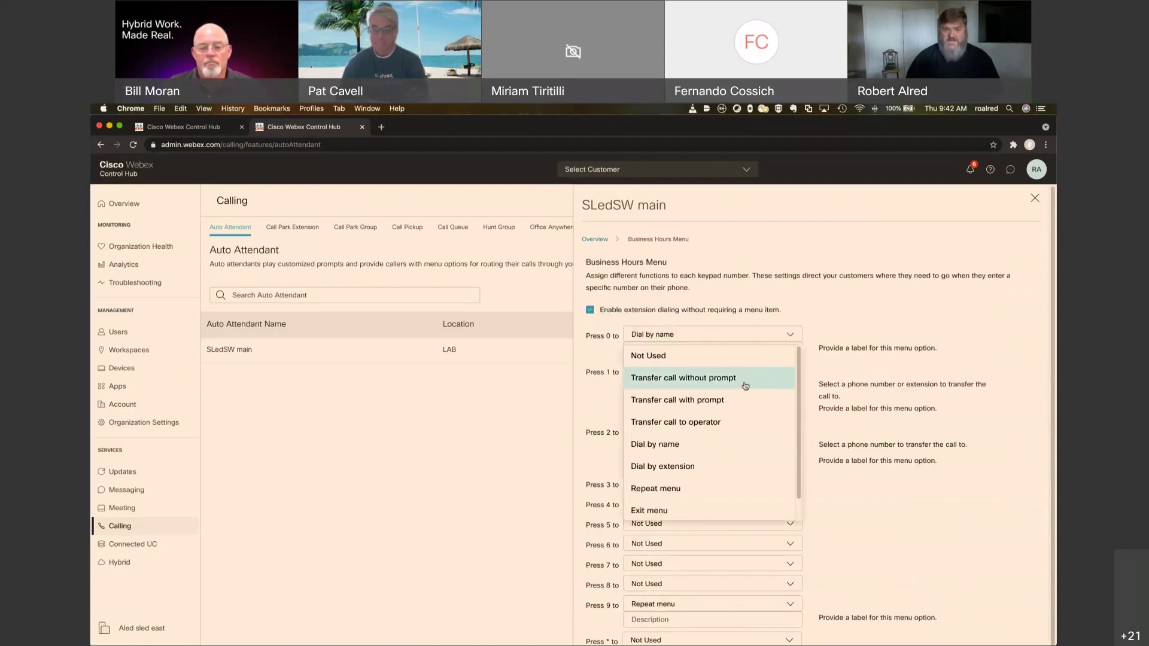
{"action": "left_click", "coordinate": [745, 386]}
{"action": "left_click", "coordinate": [724, 350]}
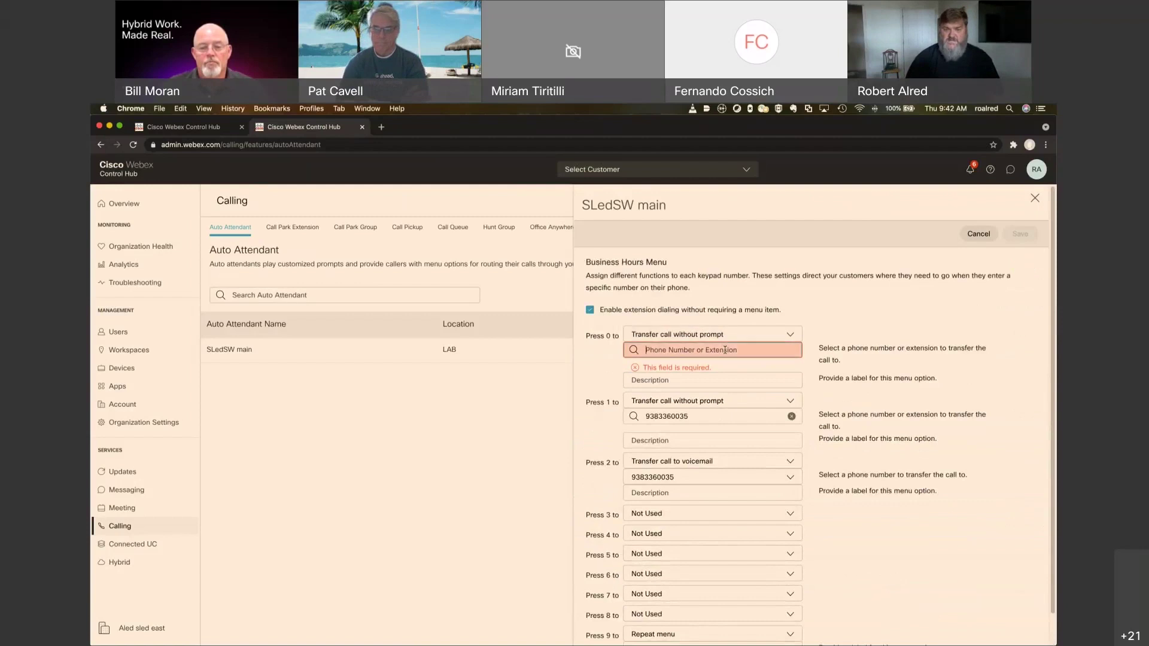
{"action": "type", "text": "ba"}
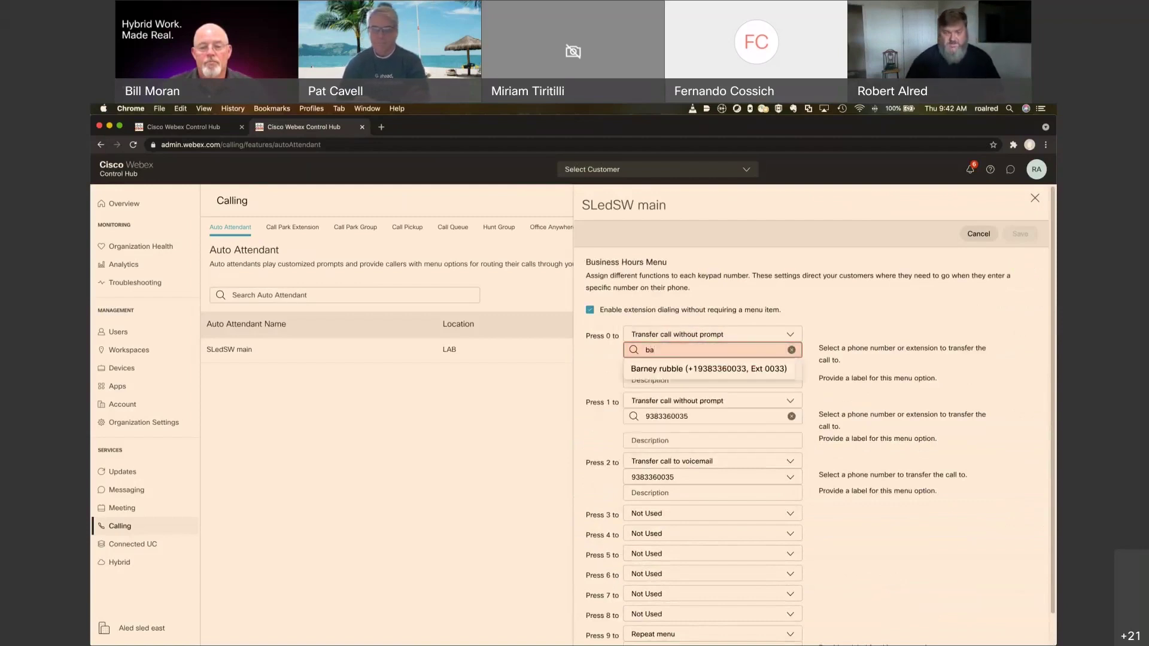
{"action": "left_click", "coordinate": [708, 370]}
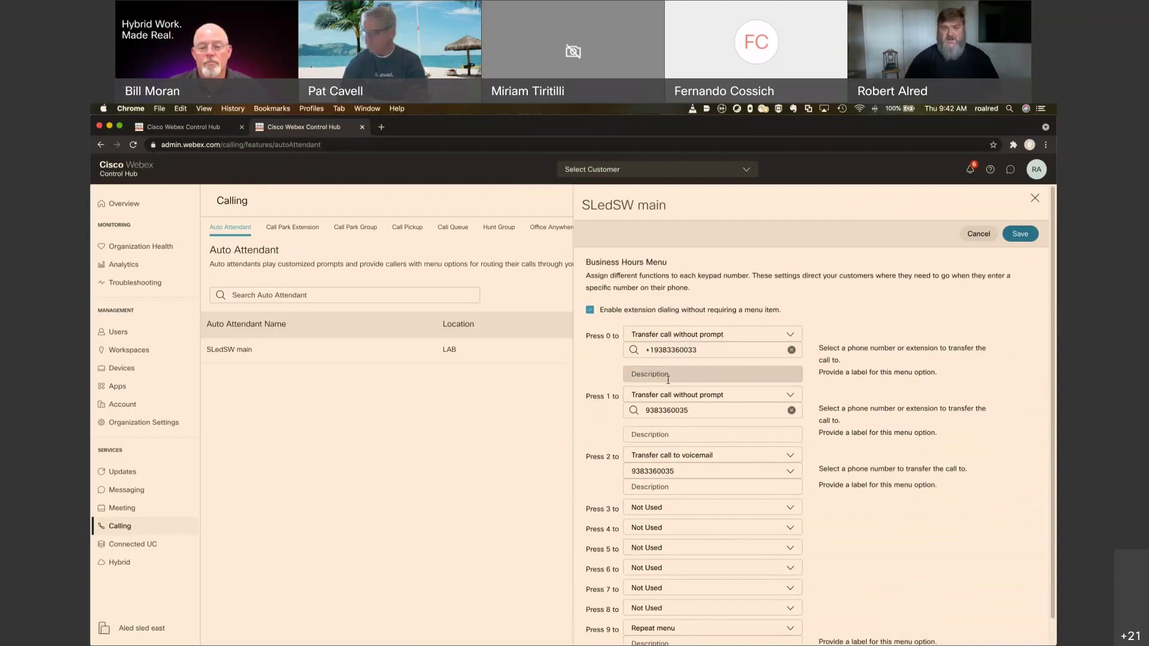
{"action": "scroll", "coordinate": [671, 368], "scroll_direction": "down", "scroll_amount": 2}
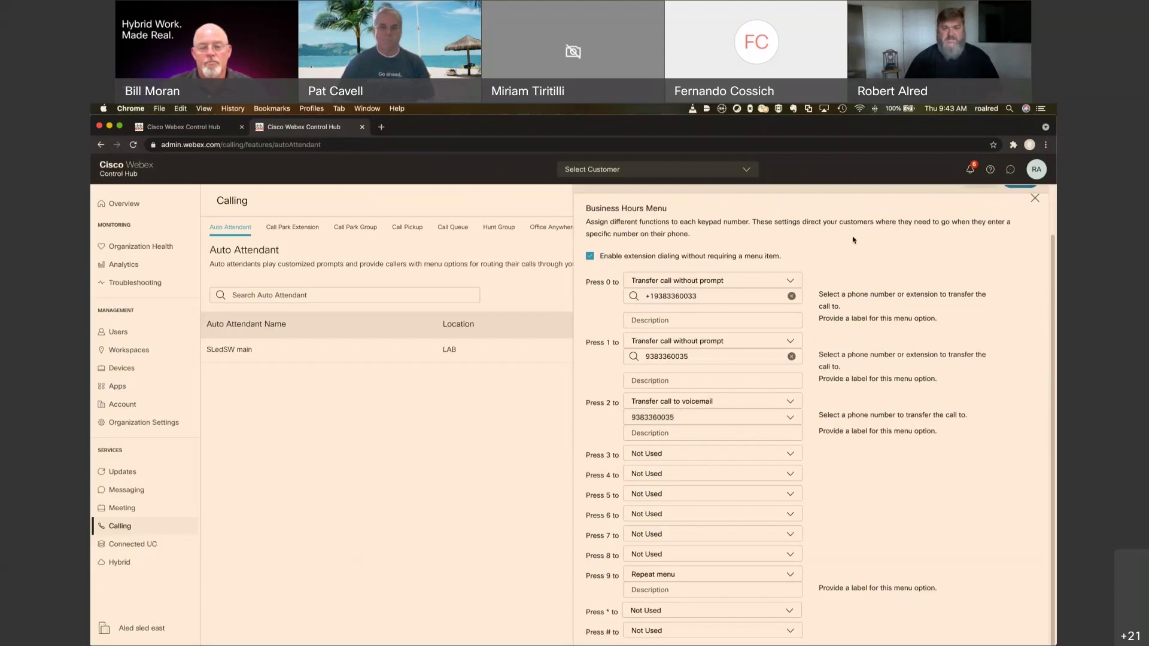
{"action": "left_click", "coordinate": [1034, 198]}
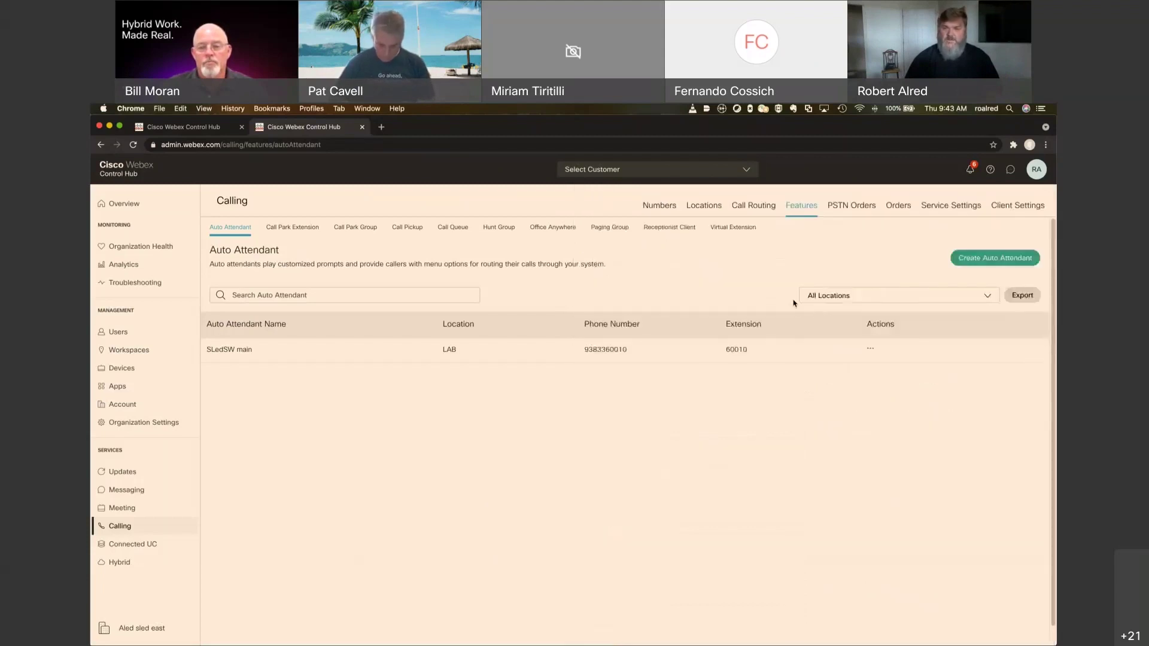
- Examine the SLedSW main auto attendant's custom business hours greeting options, phone recording instructions and sample script, and close without saving
{"action": "left_click", "coordinate": [598, 349]}
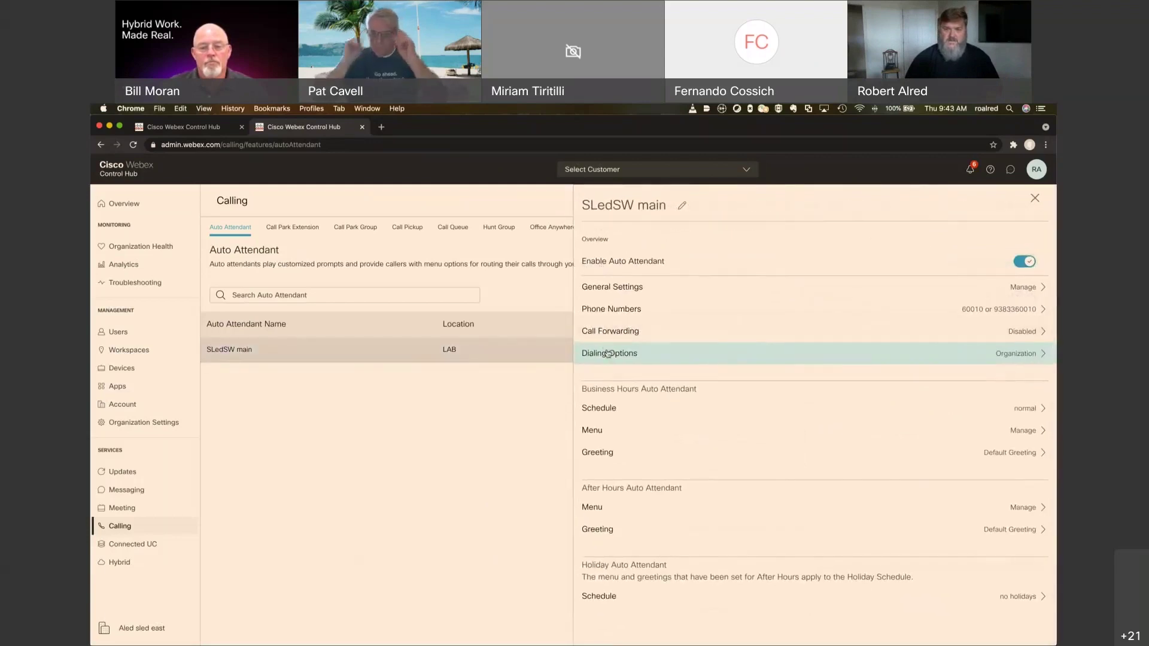
{"action": "left_click", "coordinate": [618, 461]}
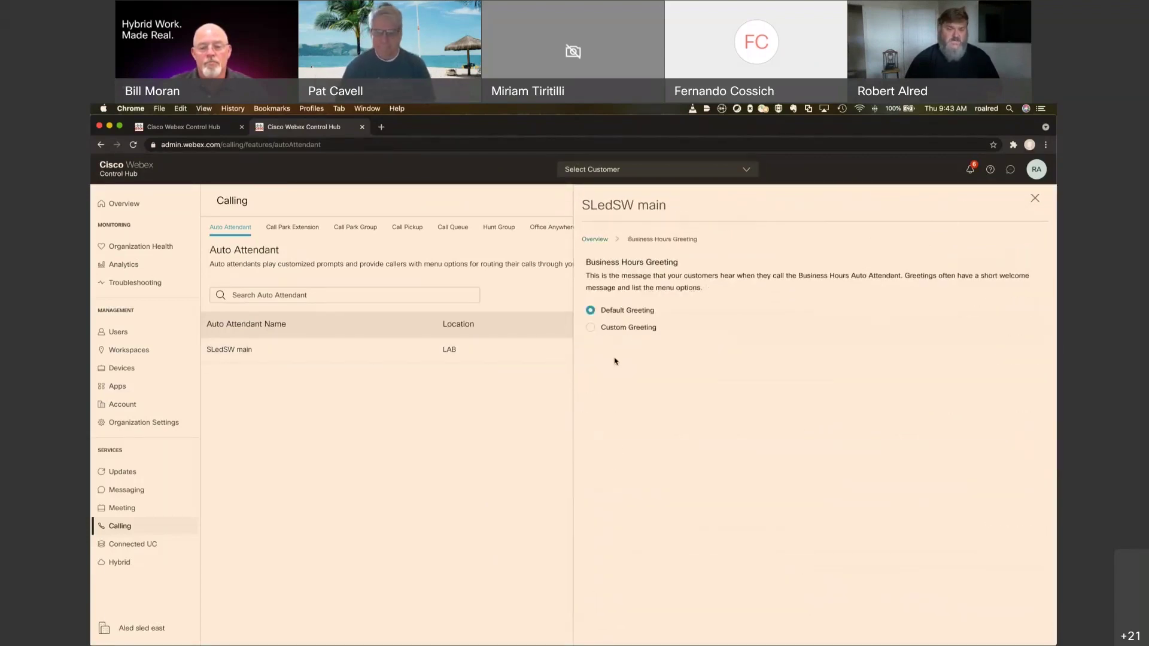
{"action": "left_click", "coordinate": [613, 329]}
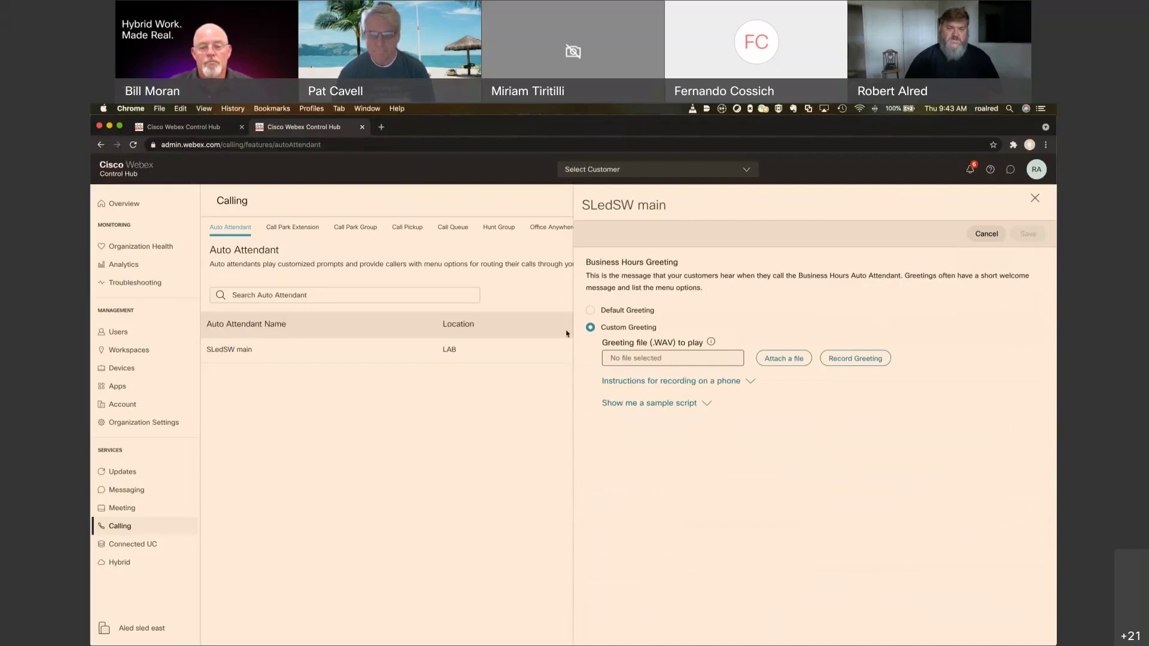
{"action": "left_click", "coordinate": [726, 383]}
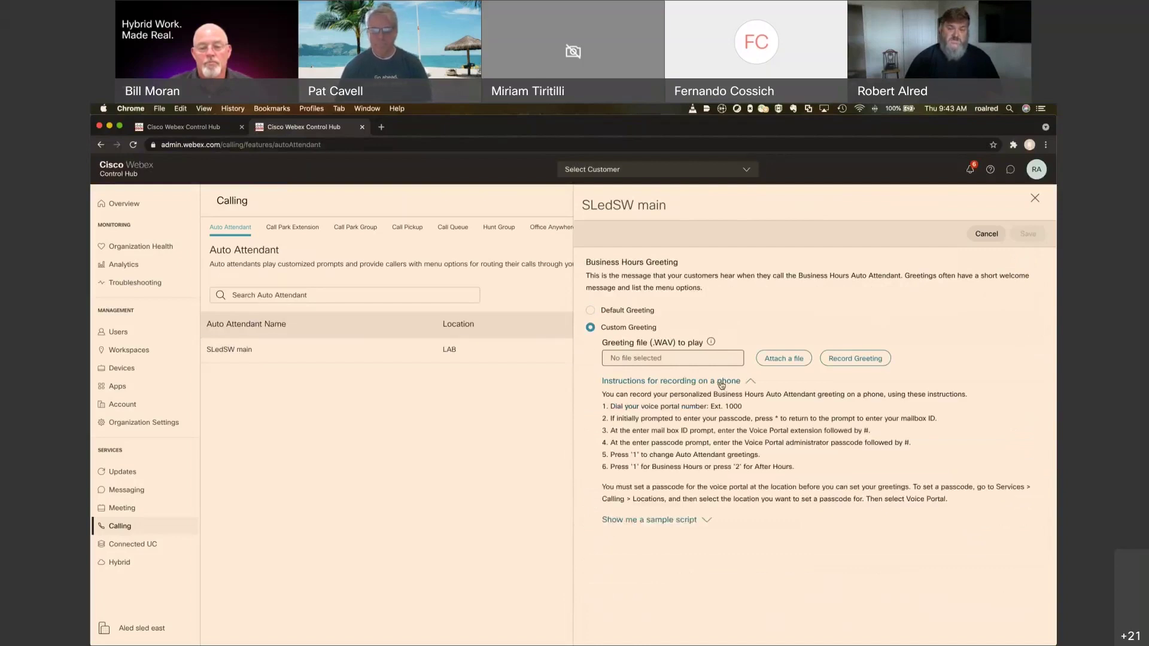
{"action": "left_click", "coordinate": [721, 383]}
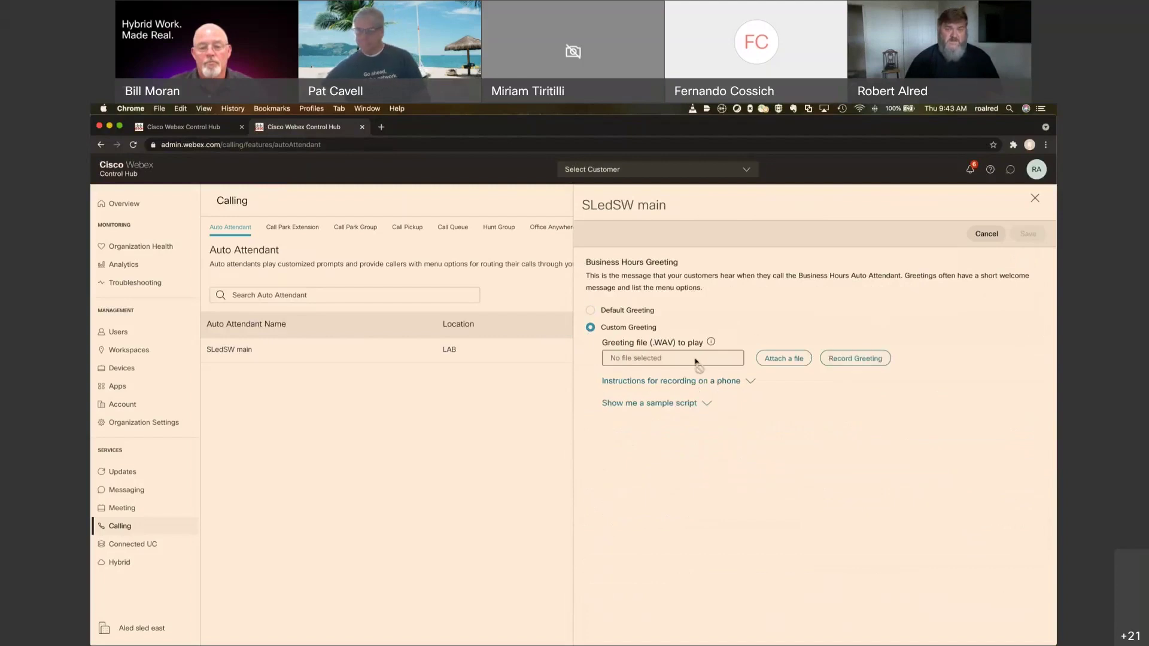
{"action": "left_click", "coordinate": [701, 404]}
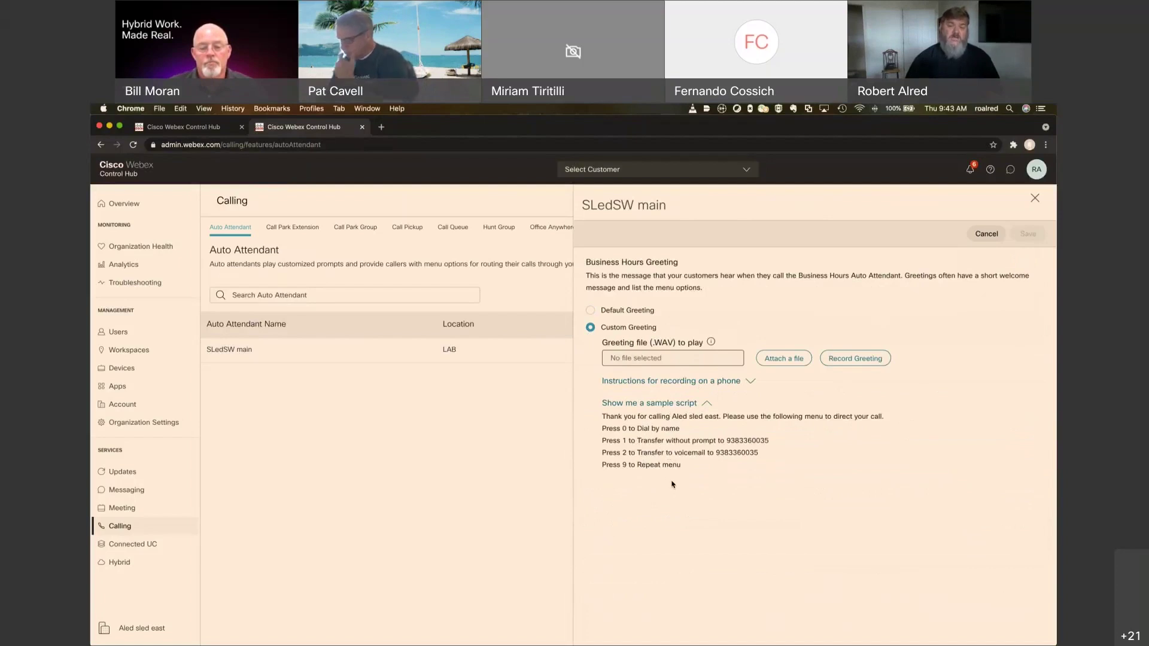
{"action": "left_click", "coordinate": [1034, 198]}
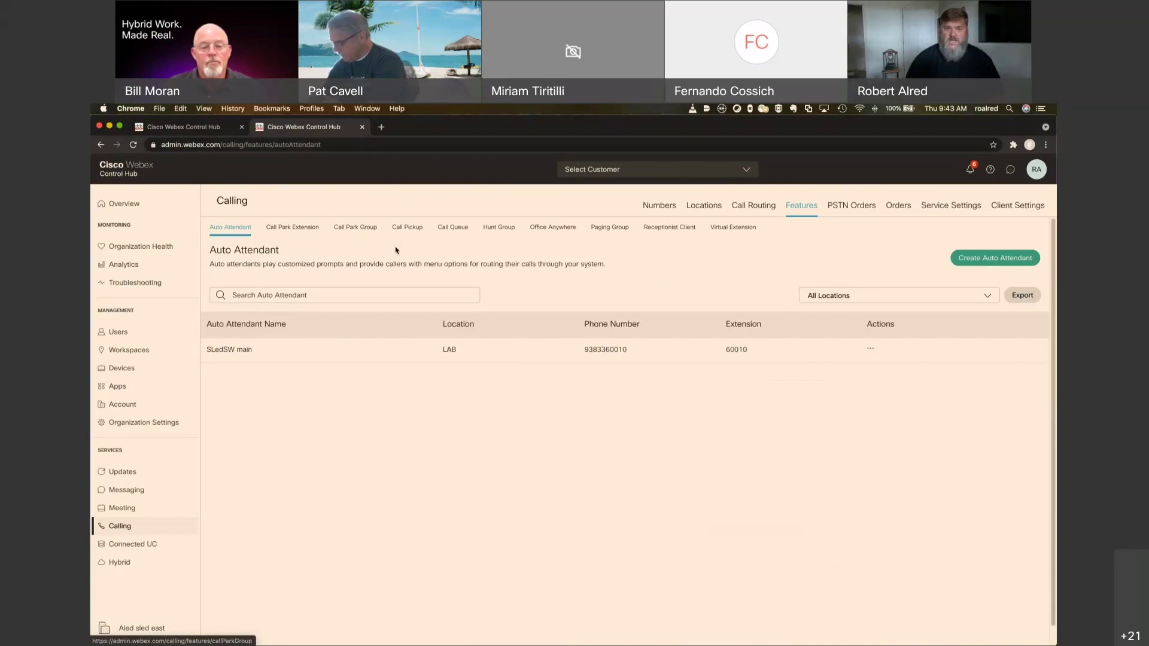
- Review the LAB call queue's overview and its call routing pattern options, and close it without making changes
{"action": "left_click", "coordinate": [448, 229]}
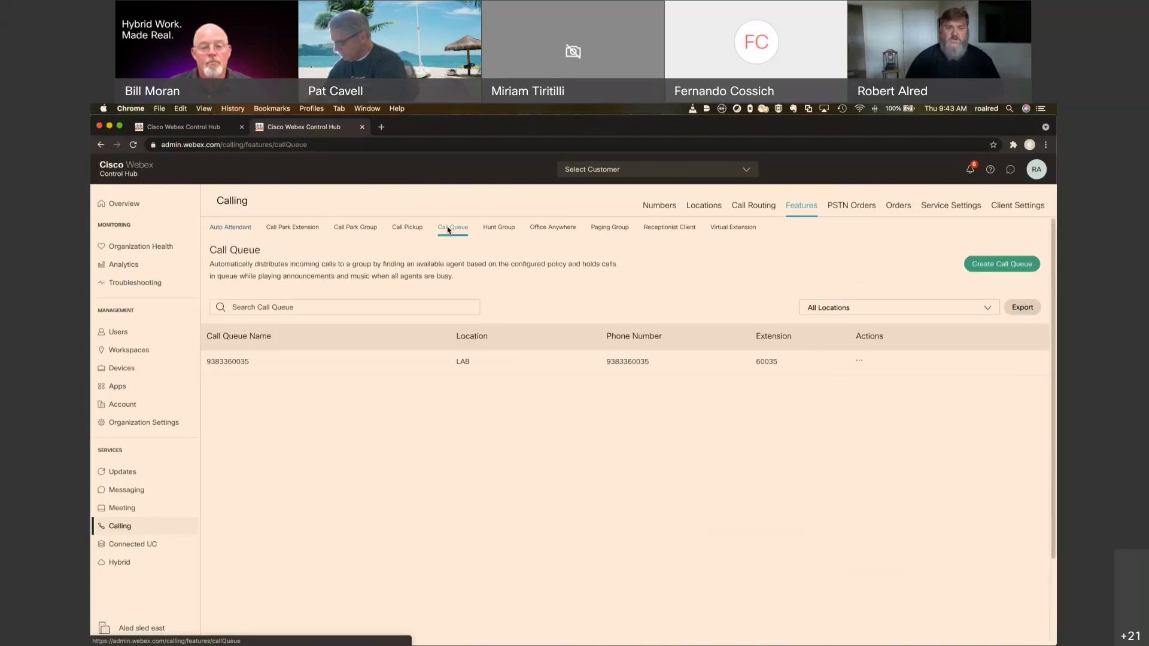
{"action": "left_click", "coordinate": [434, 370]}
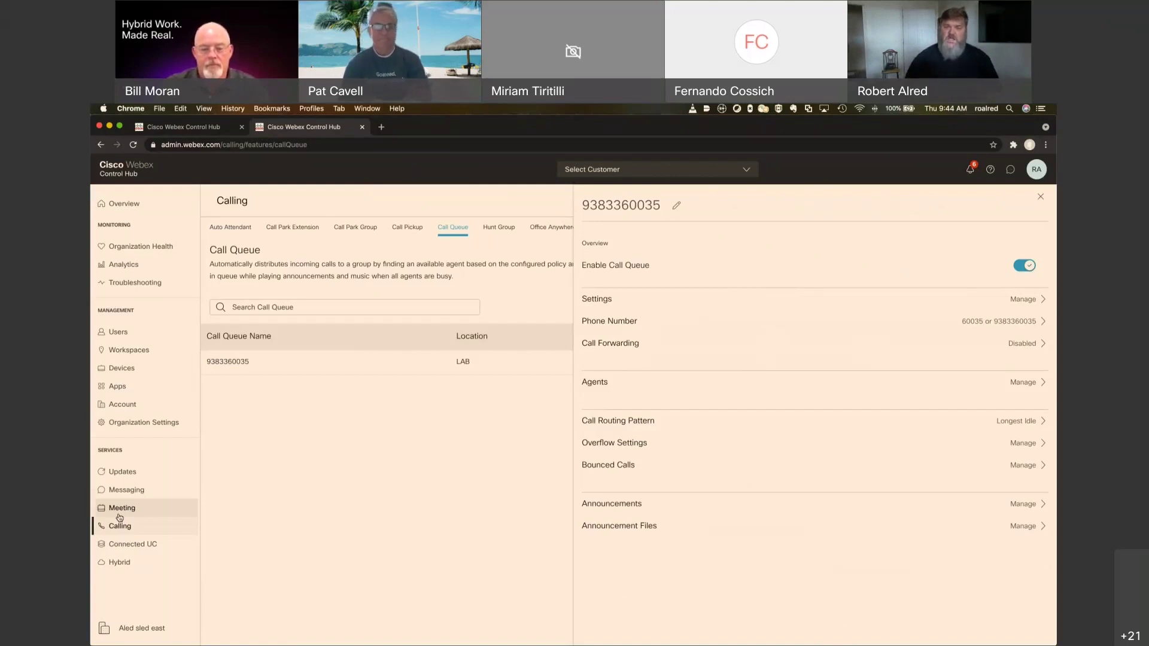
{"action": "left_click", "coordinate": [787, 429]}
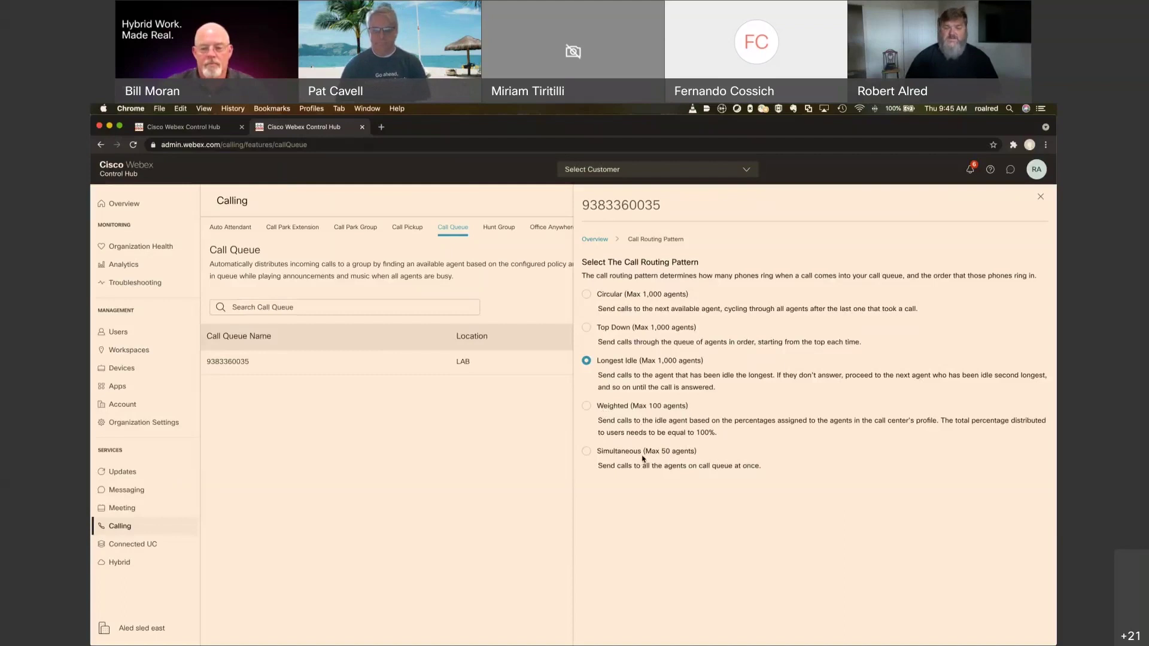
{"action": "left_click", "coordinate": [603, 240]}
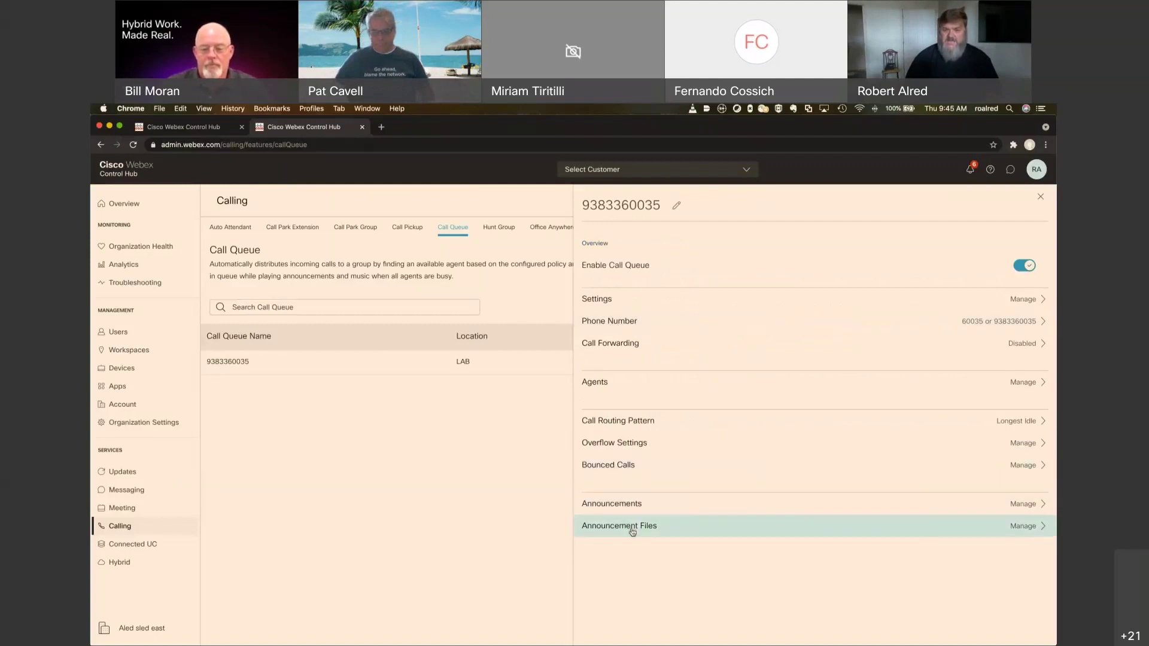
{"action": "left_click", "coordinate": [640, 424]}
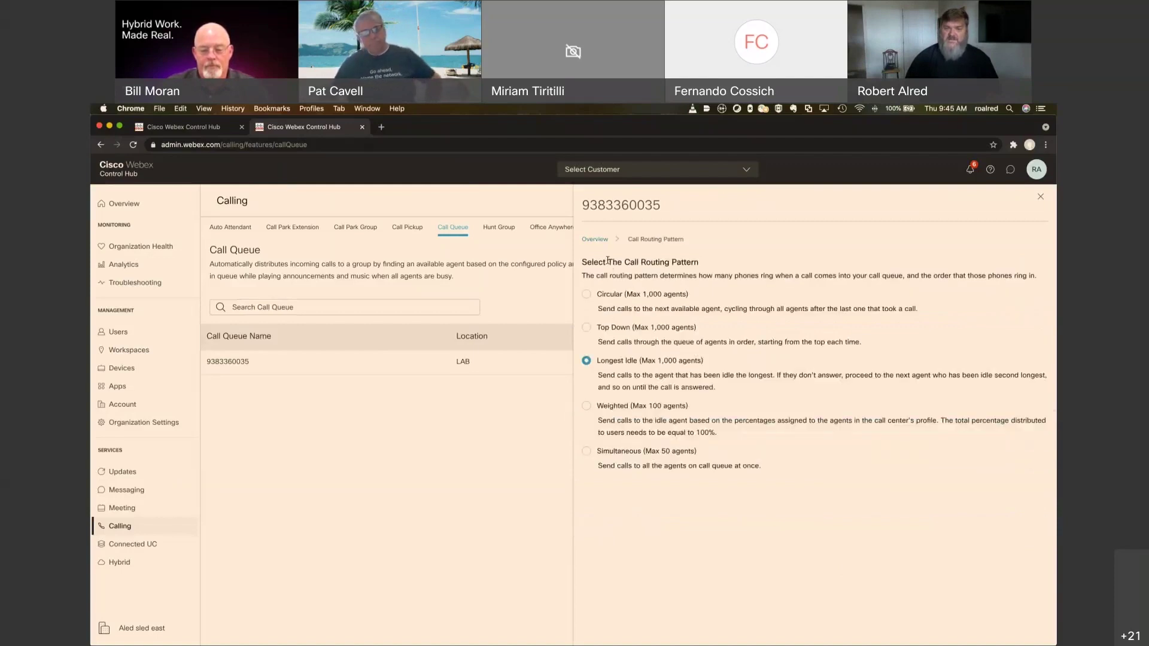
{"action": "left_click", "coordinate": [597, 240]}
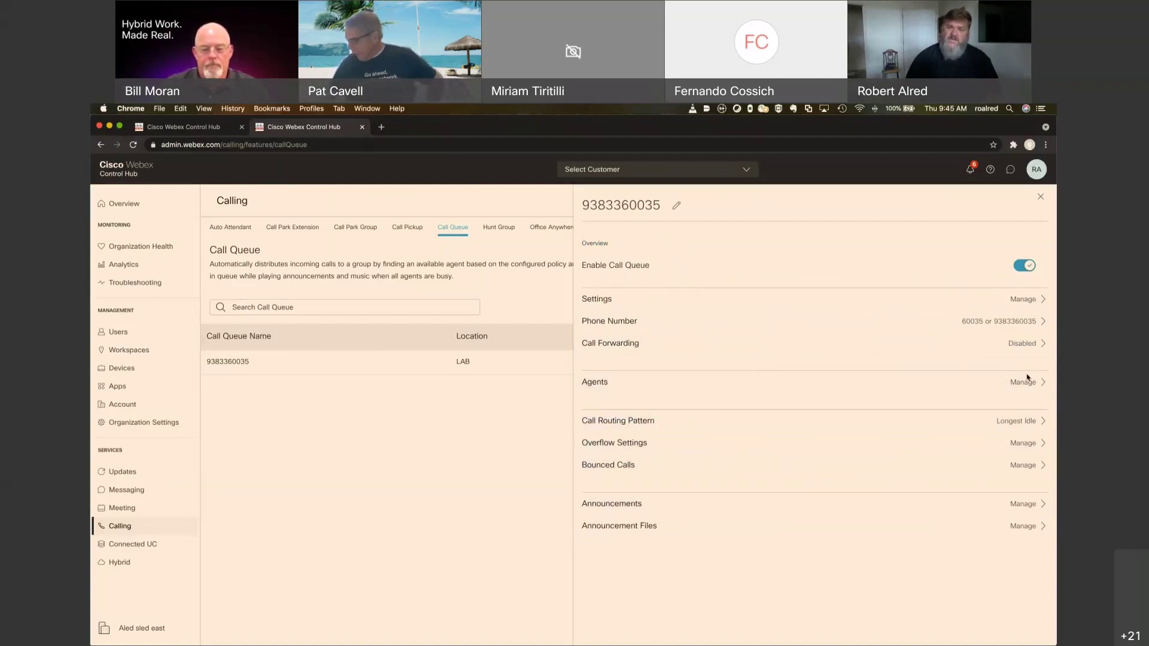
{"action": "left_click", "coordinate": [1040, 197]}
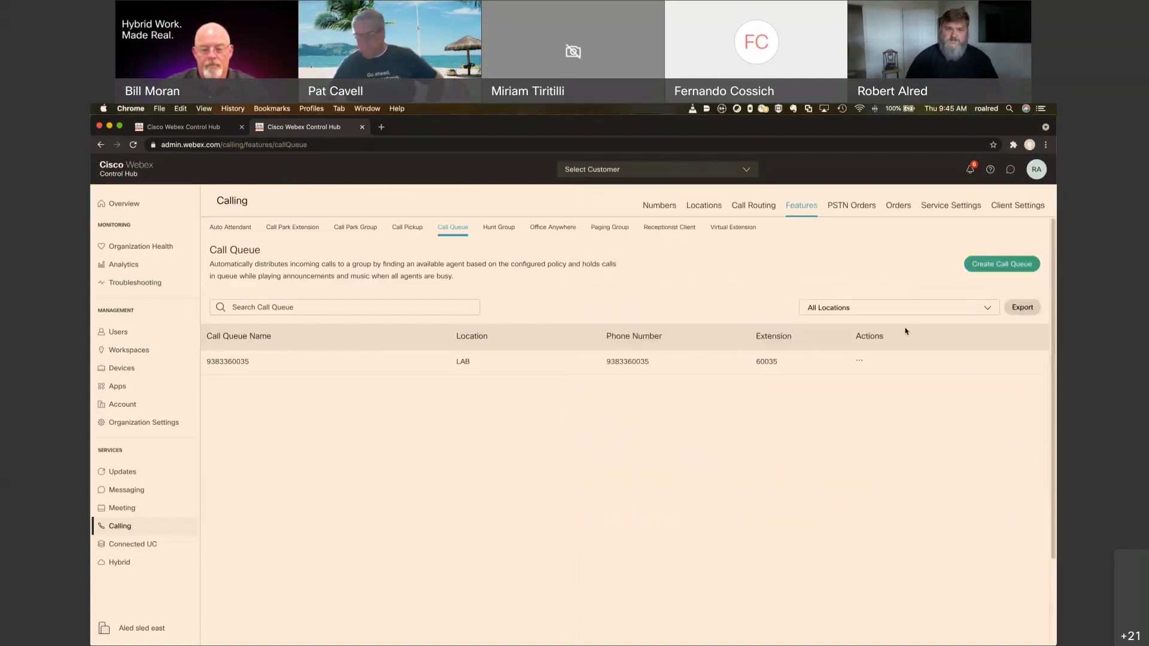
- View the Hunt Group and Office Anywhere calling features and the Call Routing trunk page
{"action": "left_click", "coordinate": [497, 228]}
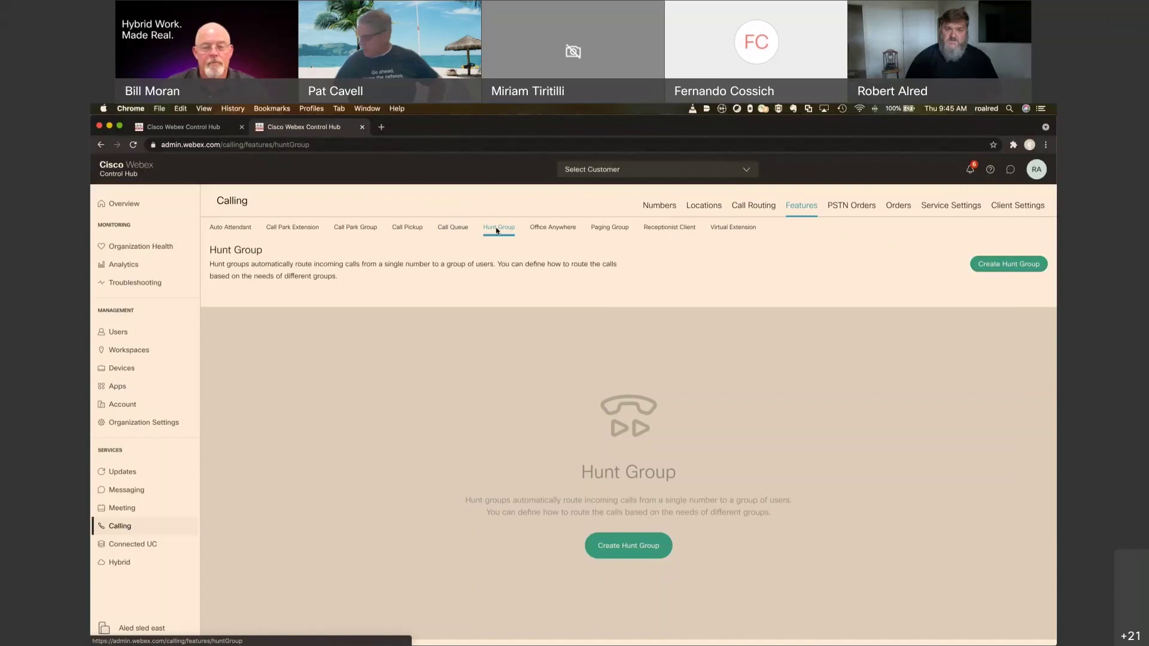
{"action": "left_click", "coordinate": [539, 229]}
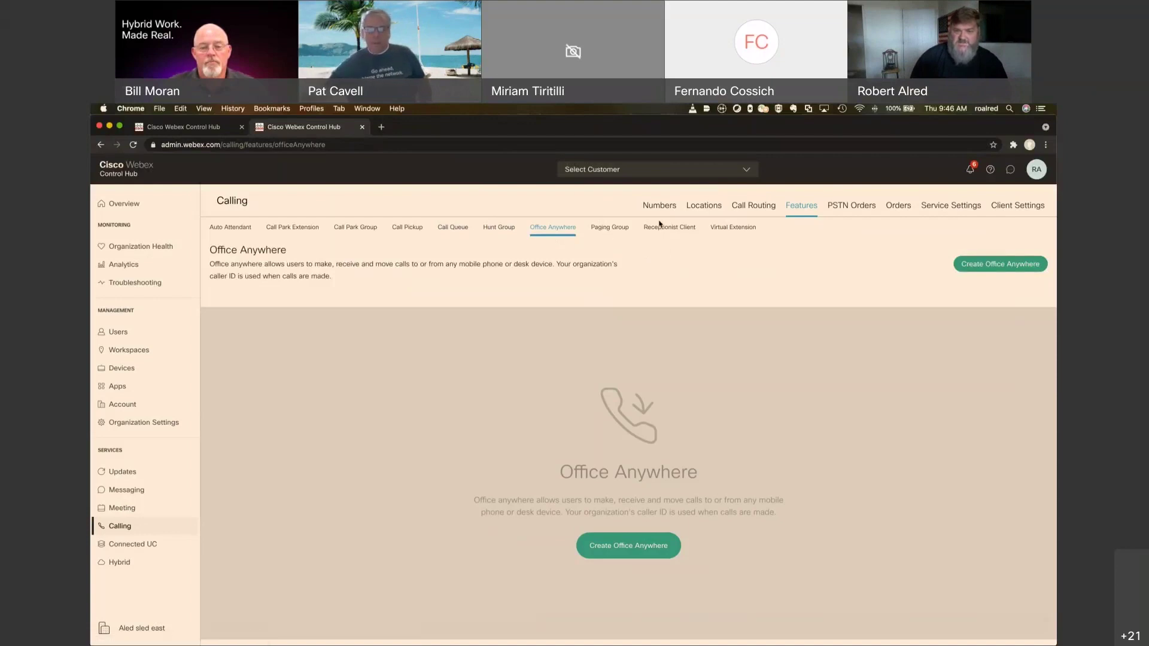
{"action": "left_click", "coordinate": [748, 207]}
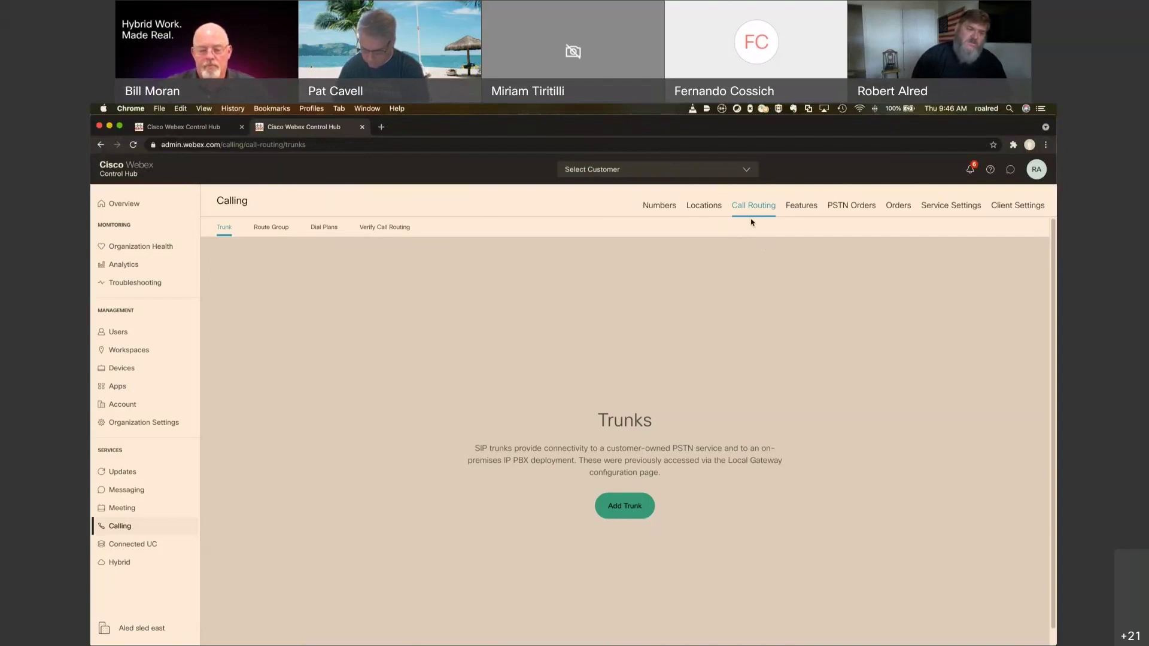
- Open the Detailed Call History from Analytics and limit its location to LAB in the Webex Calling admin portal
{"action": "left_click", "coordinate": [153, 273]}
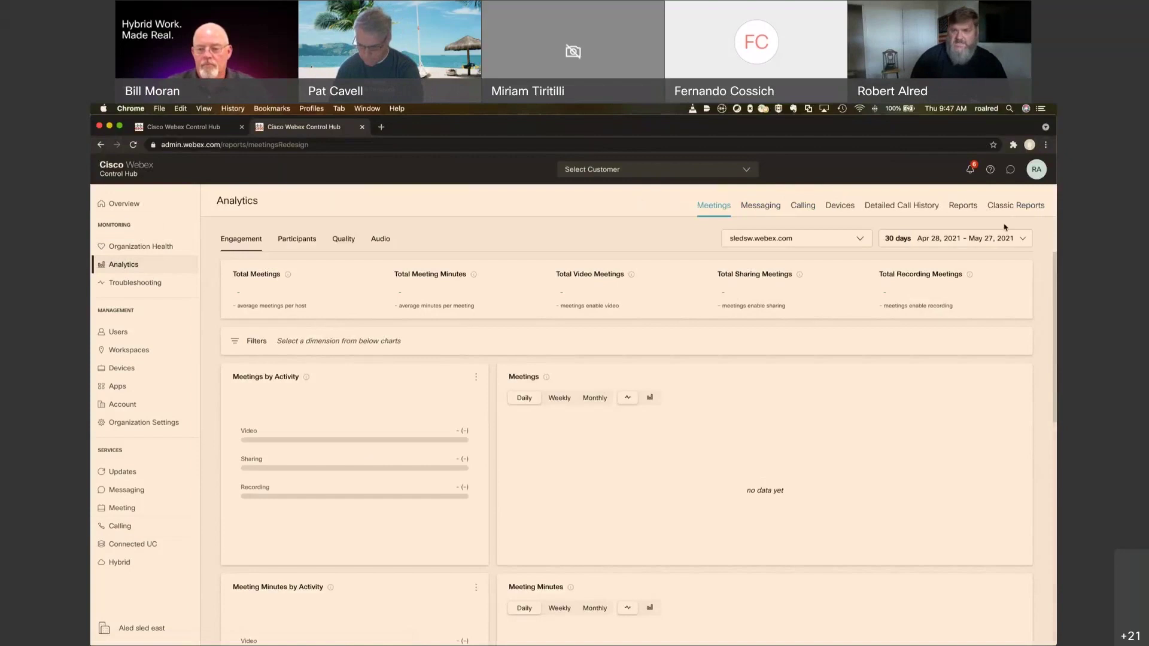
{"action": "left_click", "coordinate": [900, 214]}
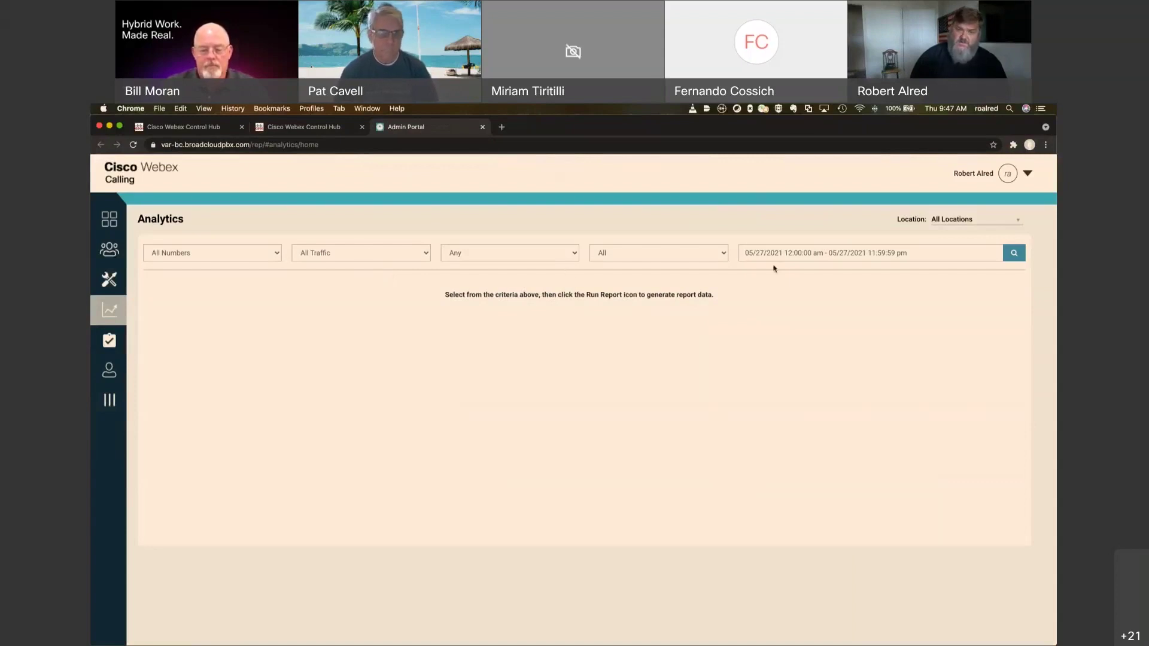
{"action": "left_click", "coordinate": [980, 219]}
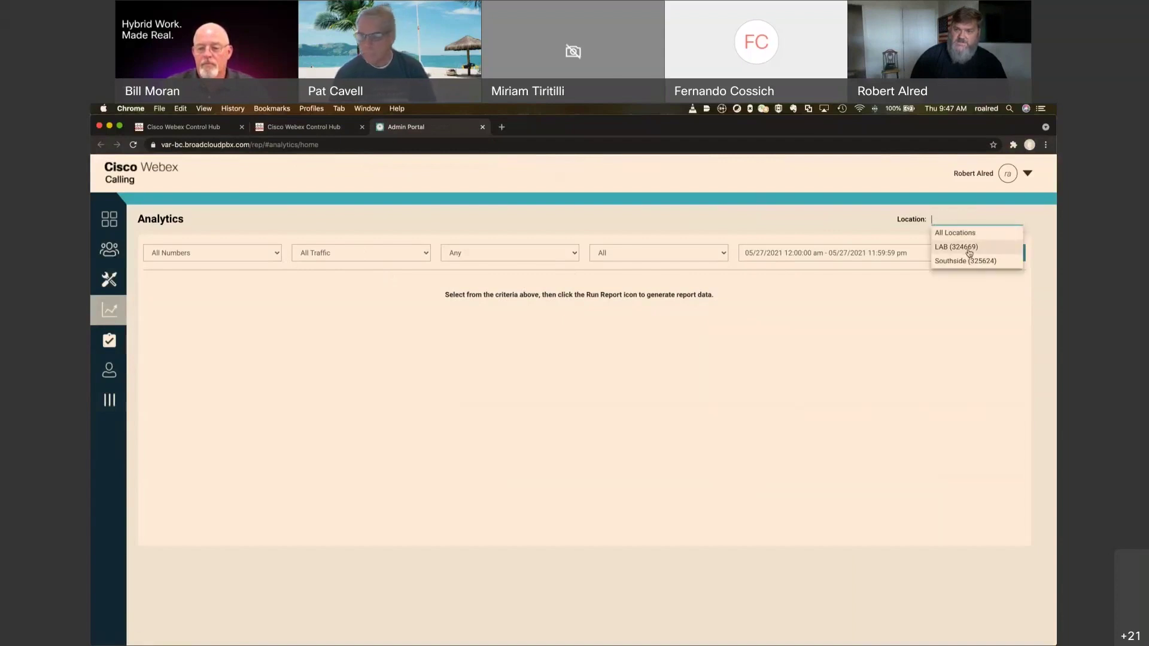
{"action": "left_click", "coordinate": [969, 253]}
- Filter the call history by External Number, enter the phone number to look up, and run the report
{"action": "left_click", "coordinate": [261, 253]}
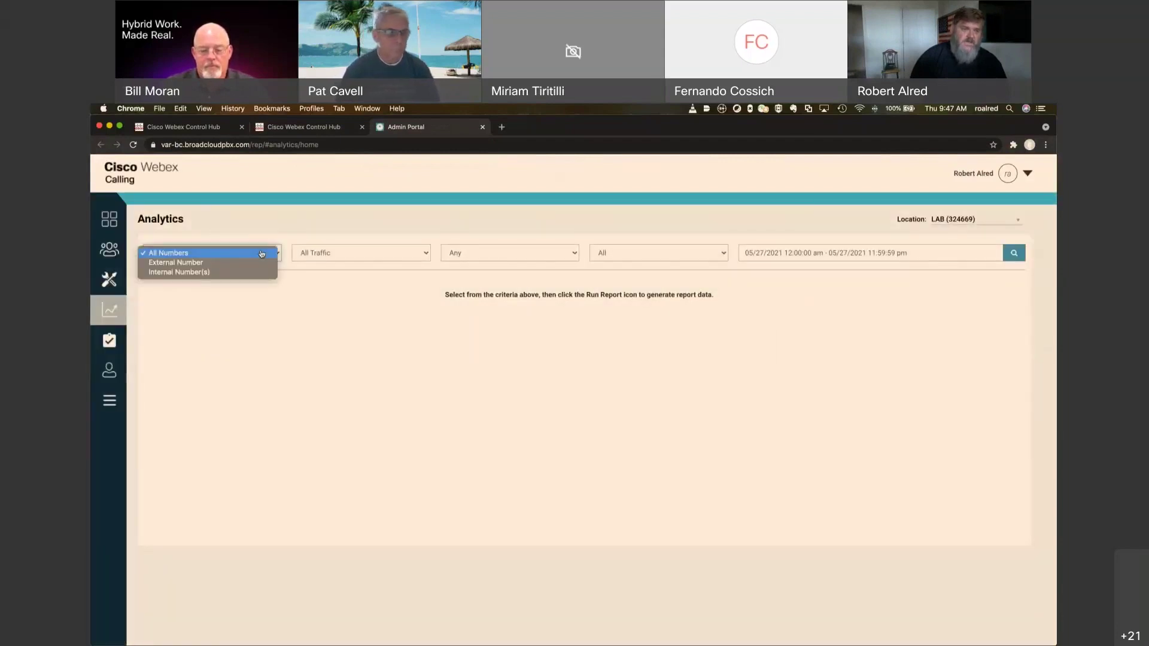
{"action": "left_click", "coordinate": [252, 263]}
{"action": "left_click", "coordinate": [217, 281]}
{"action": "left_click", "coordinate": [214, 303]}
{"action": "left_click", "coordinate": [1013, 253]}
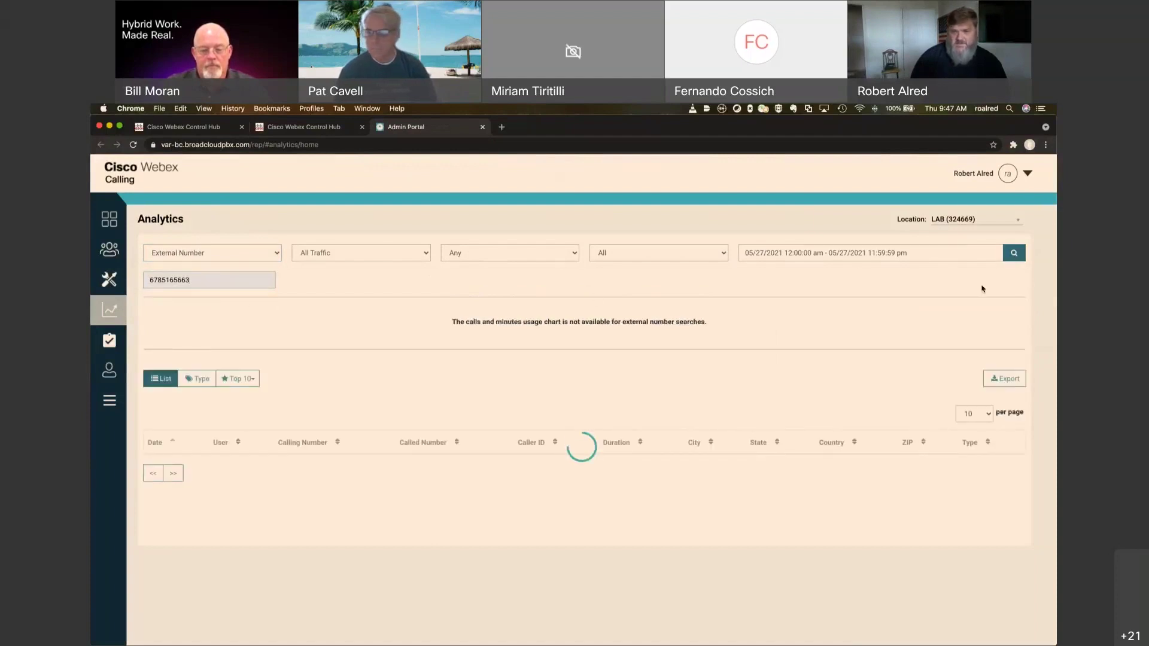
- Set the report's start date to 02/27/2021, rerun it and review the listed call records
{"action": "left_click", "coordinate": [862, 253]}
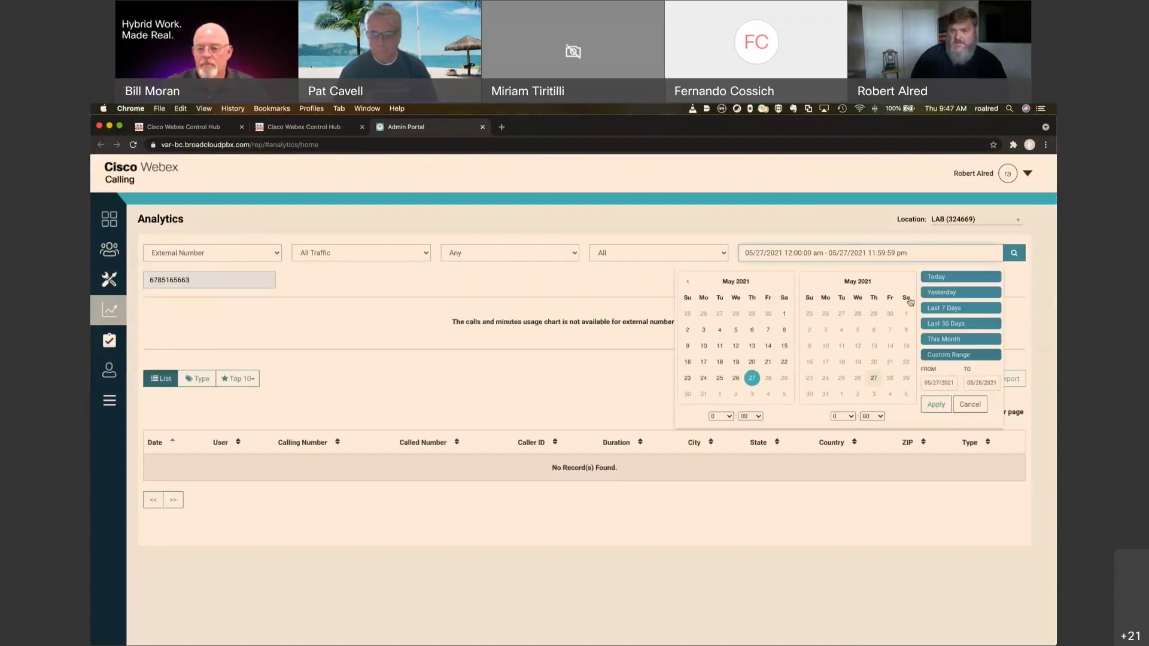
{"action": "left_click", "coordinate": [932, 385]}
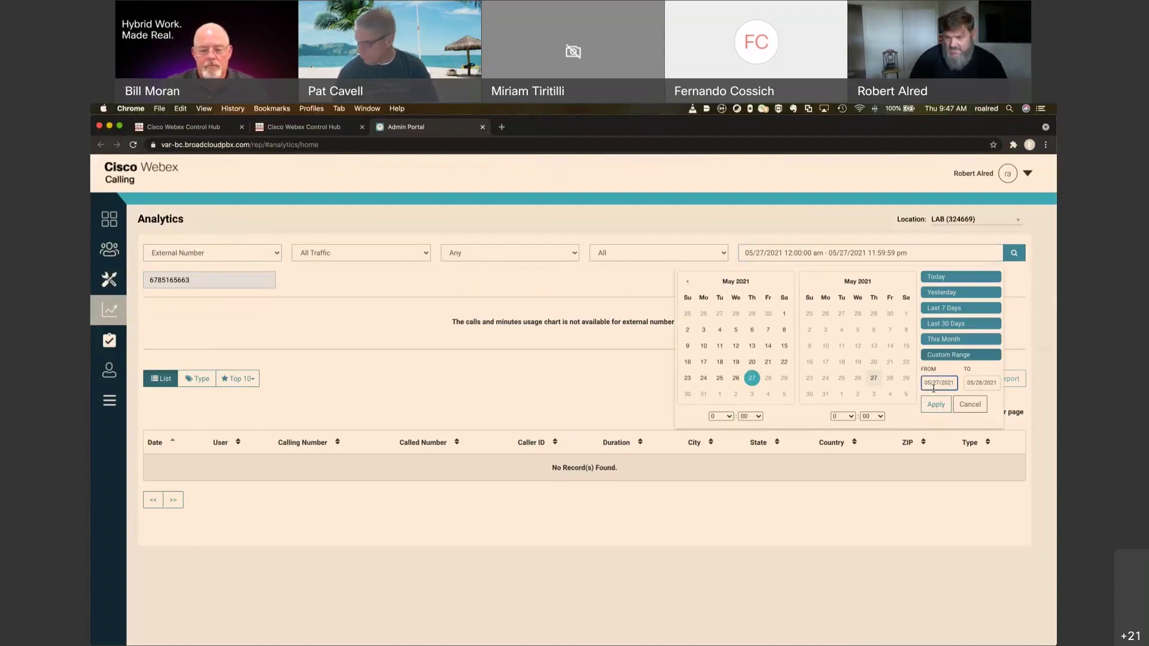
{"action": "key", "text": "BackSpace"}
{"action": "type", "text": "2"}
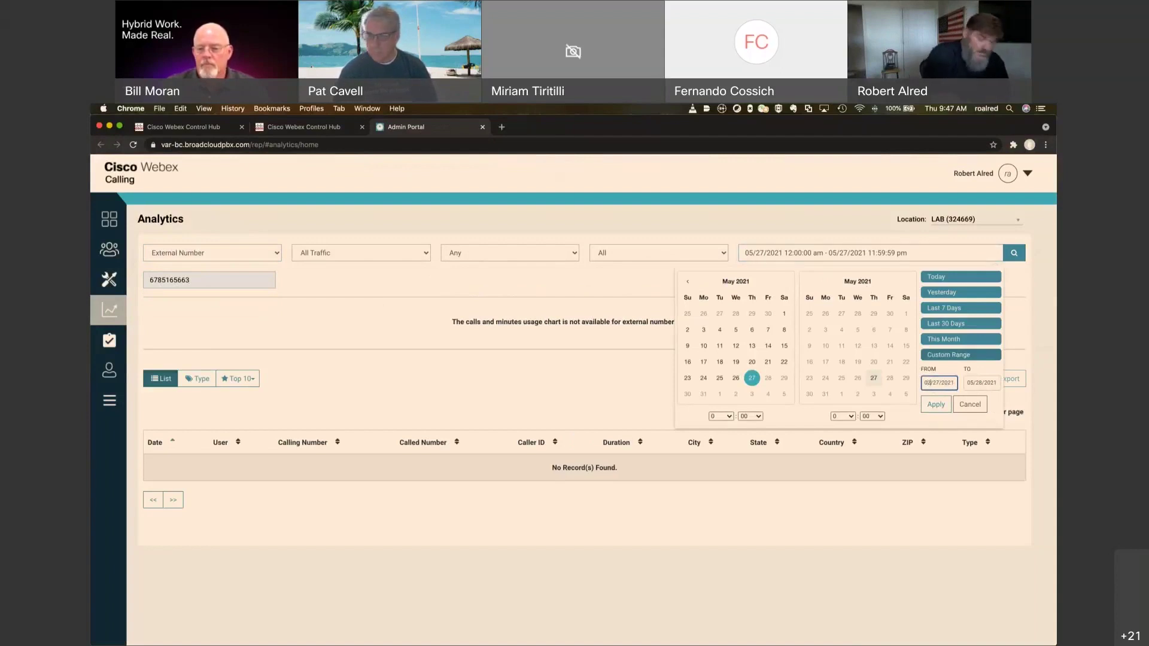
{"action": "left_click", "coordinate": [936, 404]}
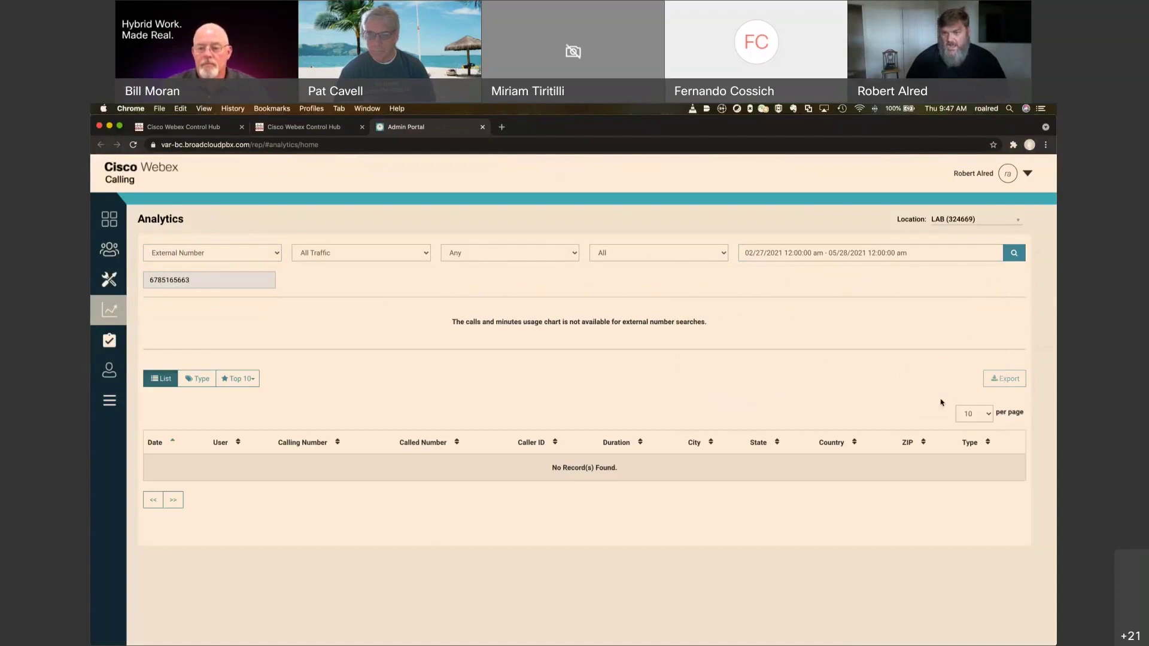
{"action": "left_click", "coordinate": [1015, 253]}
{"action": "scroll", "coordinate": [461, 320], "scroll_direction": "down", "scroll_amount": 2}
{"action": "scroll", "coordinate": [461, 320], "scroll_direction": "up", "scroll_amount": 2}
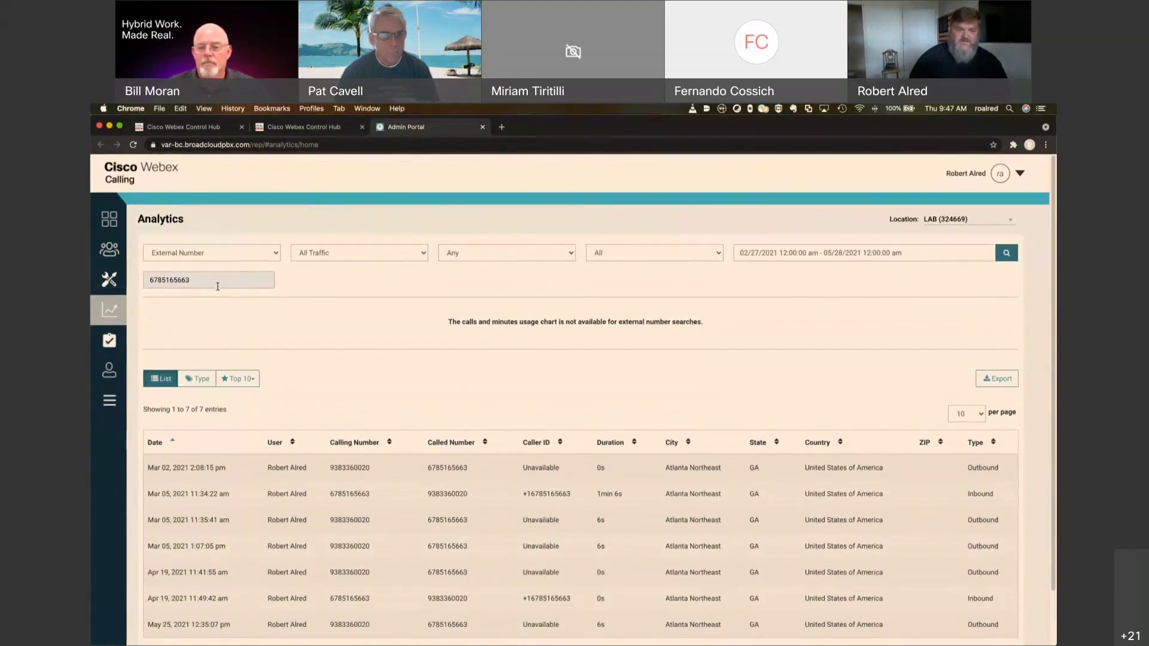
{"action": "scroll", "coordinate": [216, 299], "scroll_direction": "down", "scroll_amount": 2}
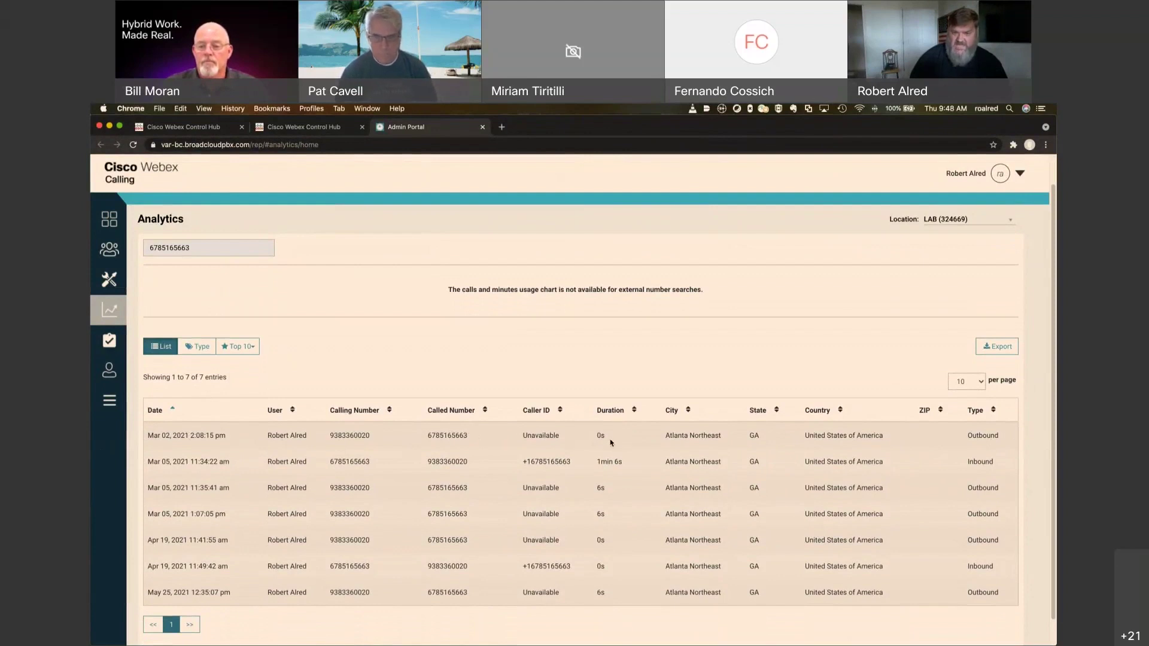
{"action": "scroll", "coordinate": [610, 444], "scroll_direction": "down", "scroll_amount": 1}
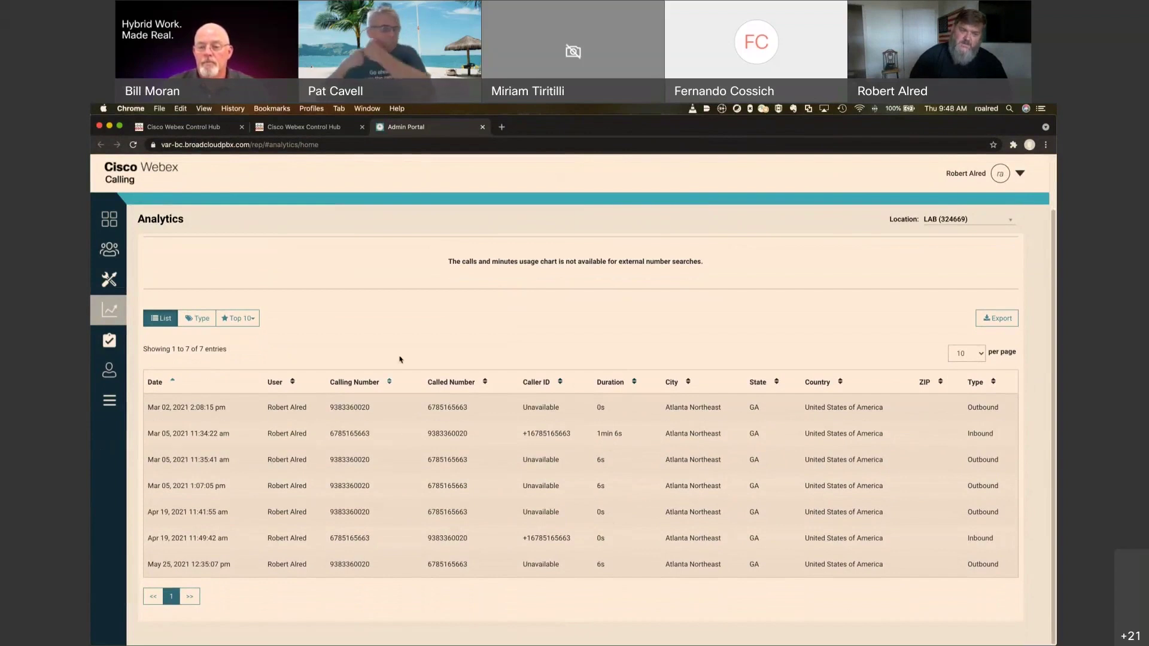
- Close the Webex Calling admin portal and look through the Meetings engagement analytics in Control Hub
{"action": "scroll", "coordinate": [319, 371], "scroll_direction": "up", "scroll_amount": 2}
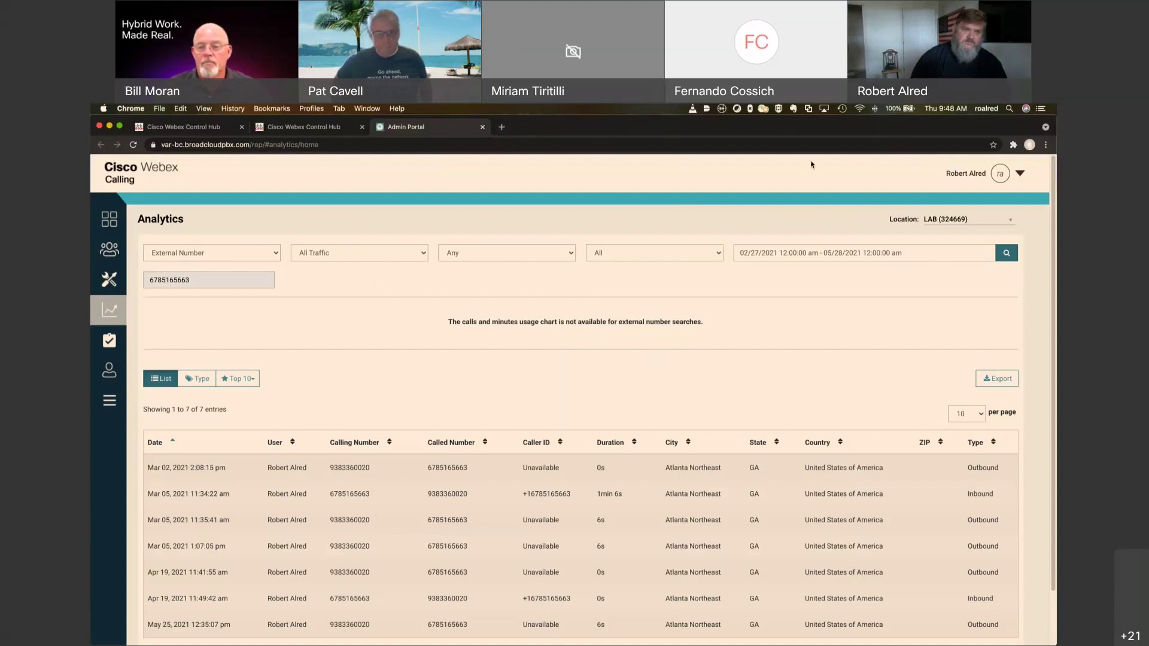
{"action": "left_click", "coordinate": [482, 126]}
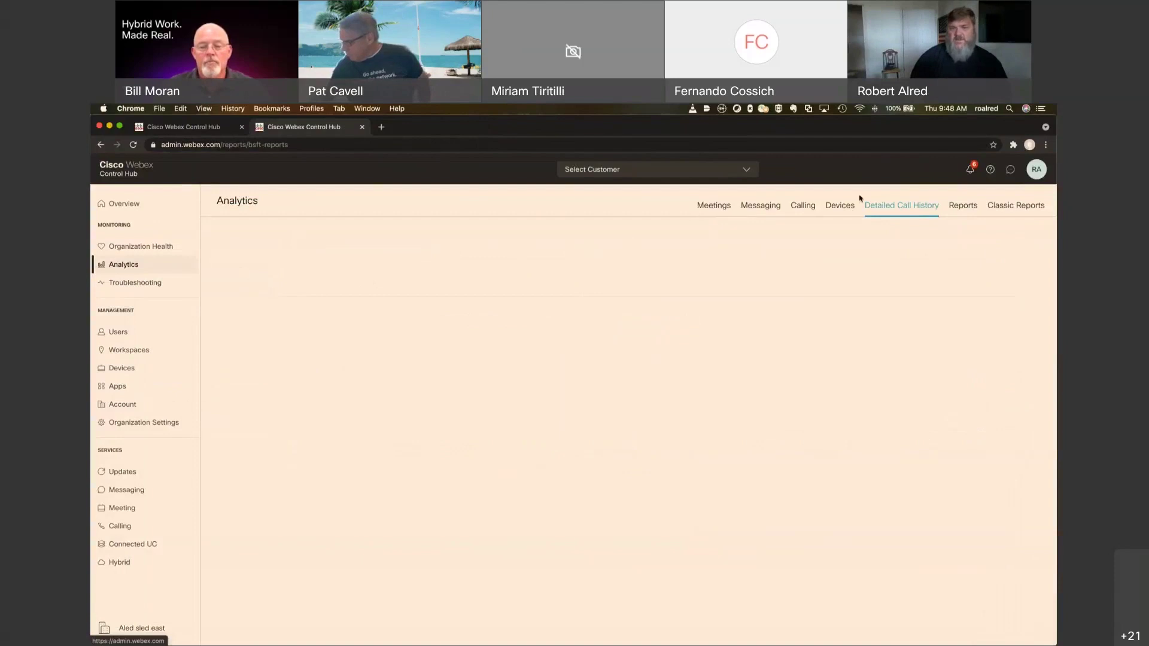
{"action": "left_click", "coordinate": [713, 207]}
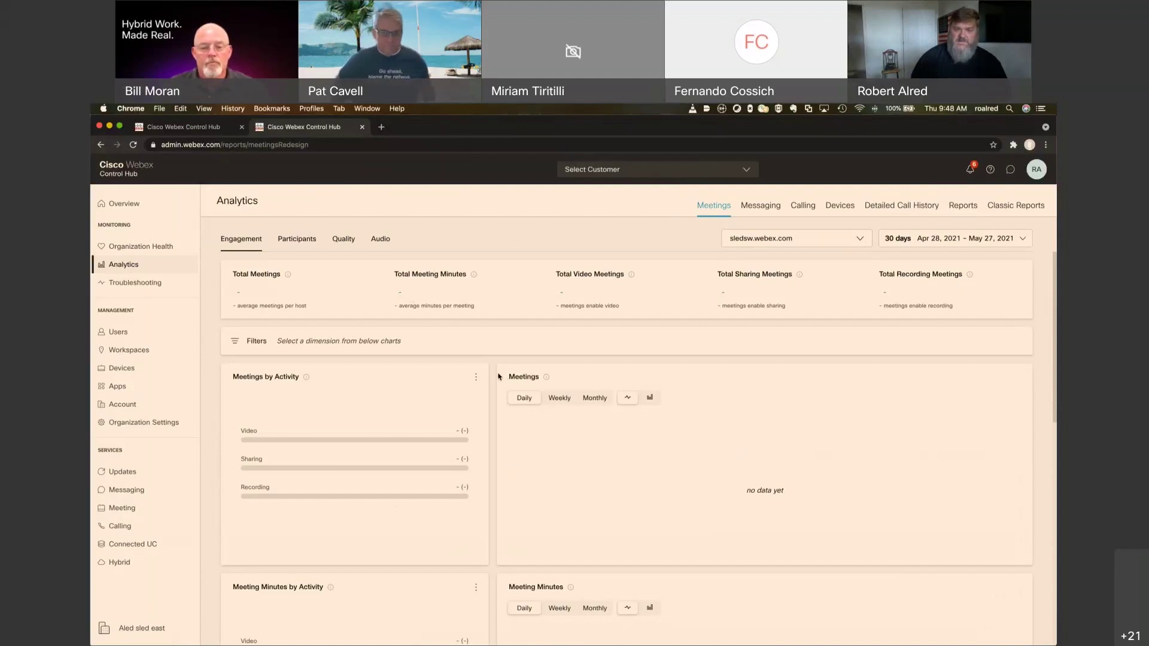
{"action": "scroll", "coordinate": [499, 379], "scroll_direction": "down", "scroll_amount": 5}
{"action": "scroll", "coordinate": [699, 311], "scroll_direction": "up", "scroll_amount": 5}
- View the Messaging analytics and the Calling engagement analytics for the last 30 days
{"action": "left_click", "coordinate": [760, 207]}
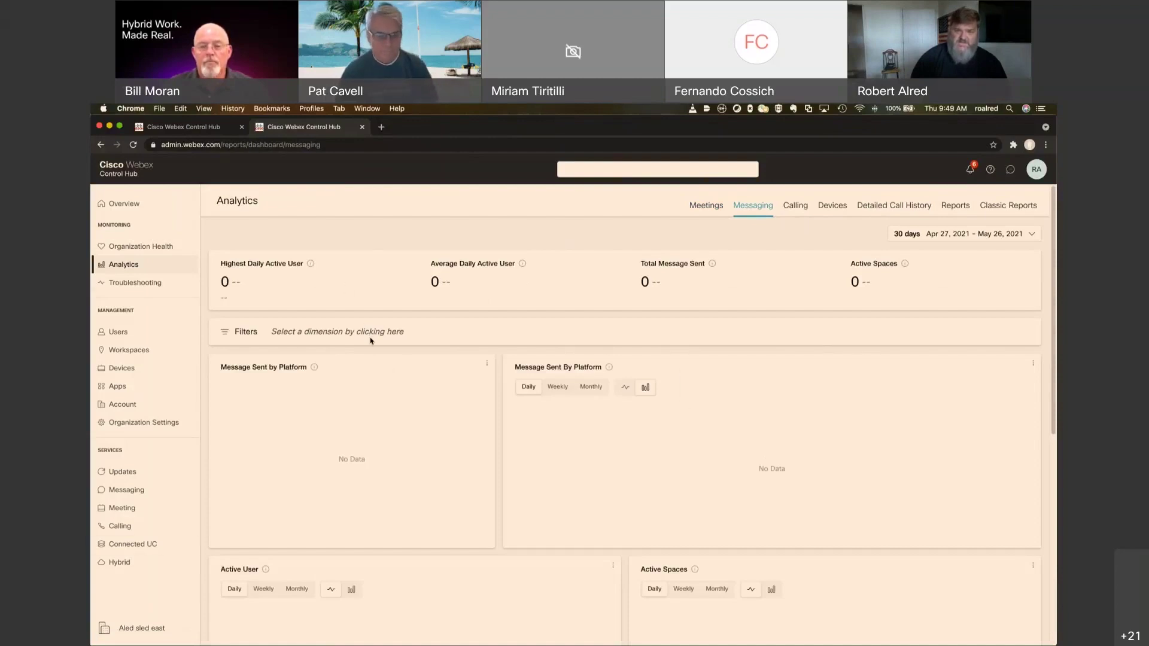
{"action": "left_click", "coordinate": [795, 206]}
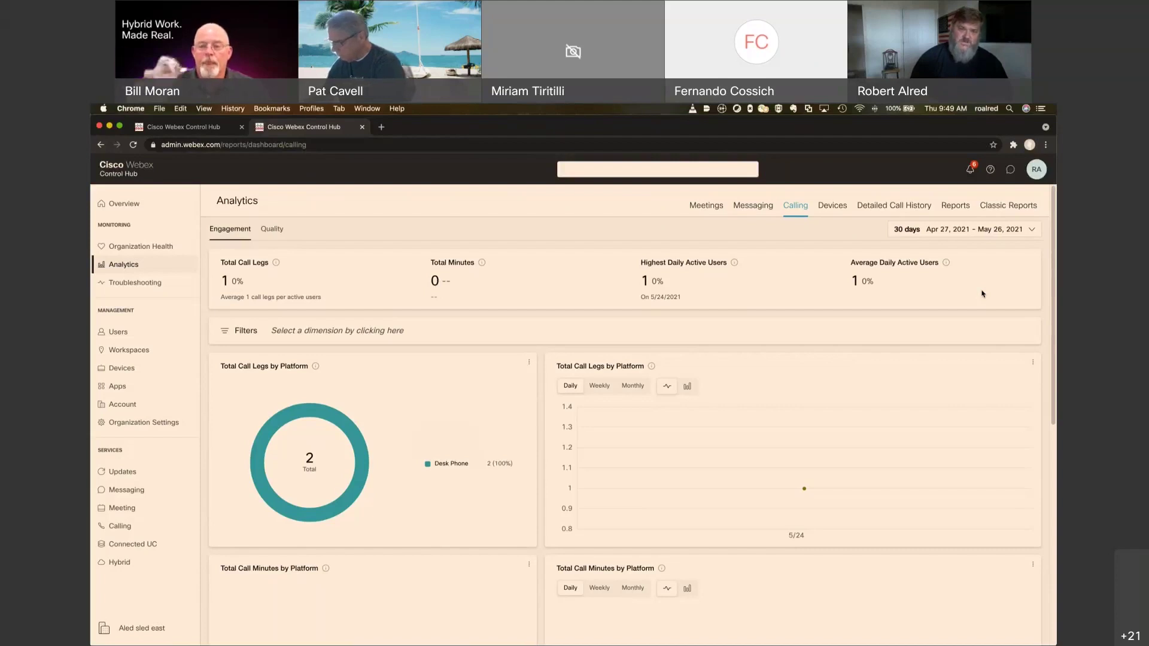
{"action": "left_click", "coordinate": [180, 544]}
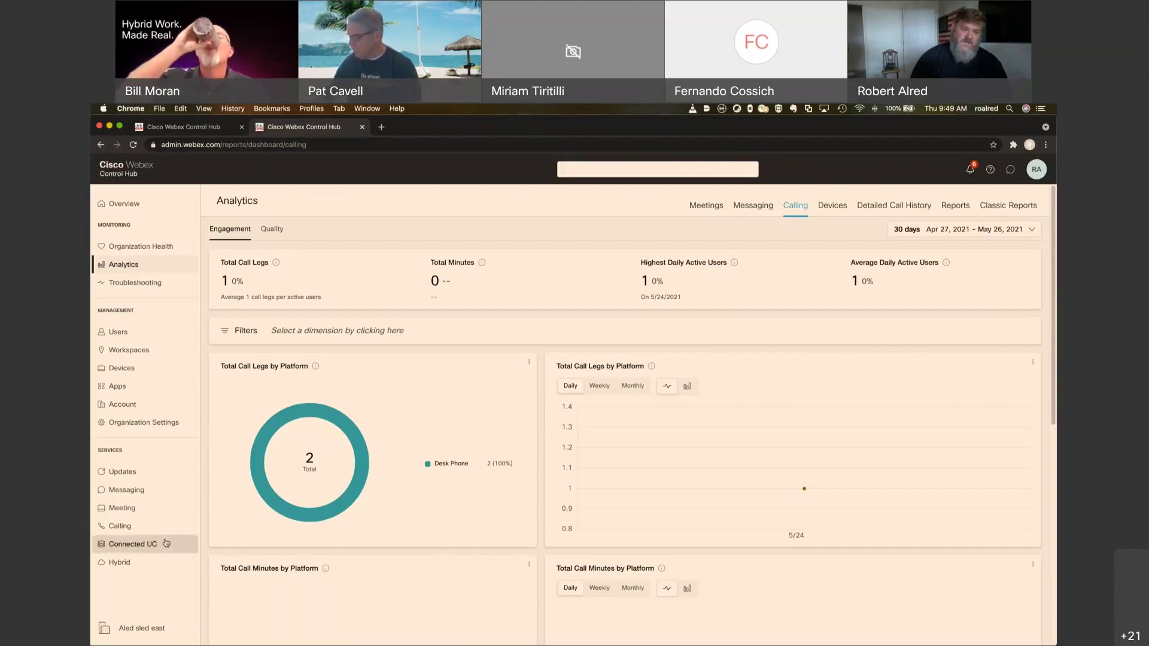